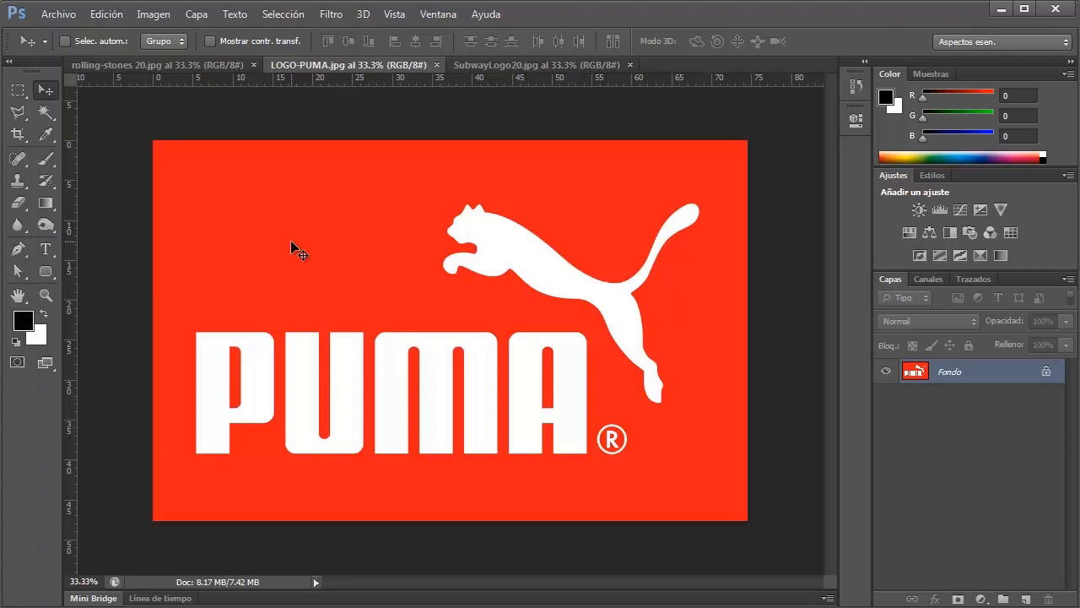
- Review the open rolling-stones 20, LOGO-PUMA and SubwayLogo20 logo images
left_click(210, 65)
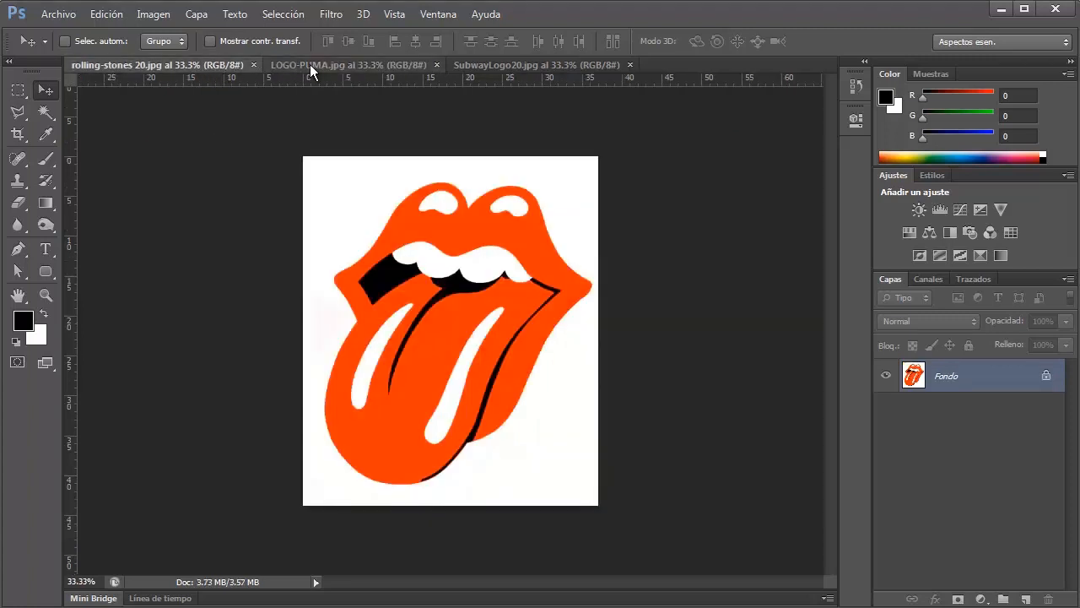
left_click(321, 63)
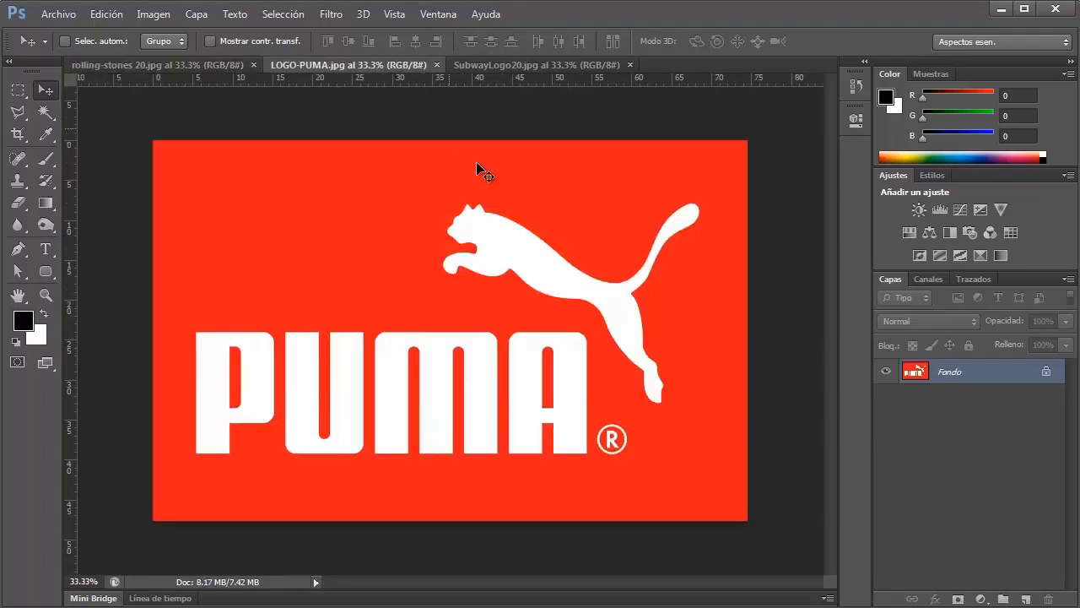
left_click(489, 64)
left_click(336, 64)
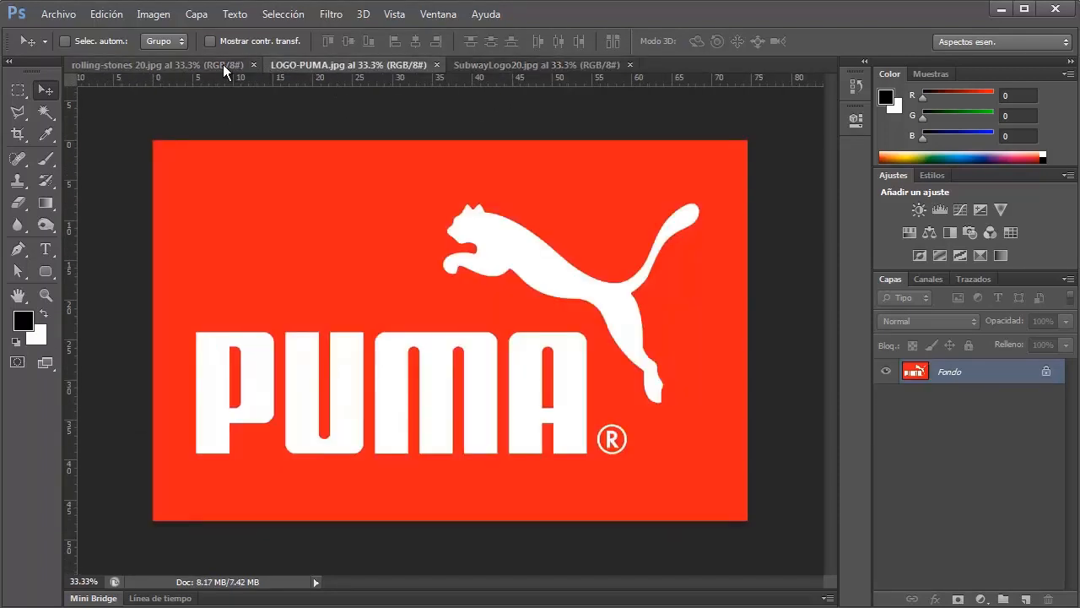
left_click(222, 65)
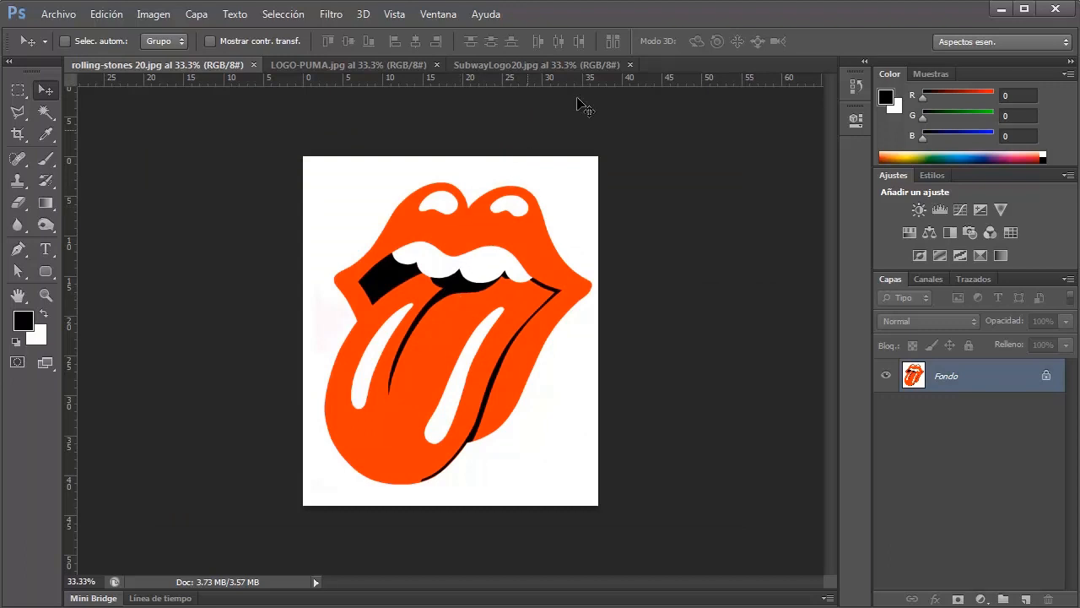
- Create a new custom-size document of 800 × 800 pixels at 300 pixels/inch, RGB 8-bit, with a white background
left_click(45, 17)
left_click(59, 32)
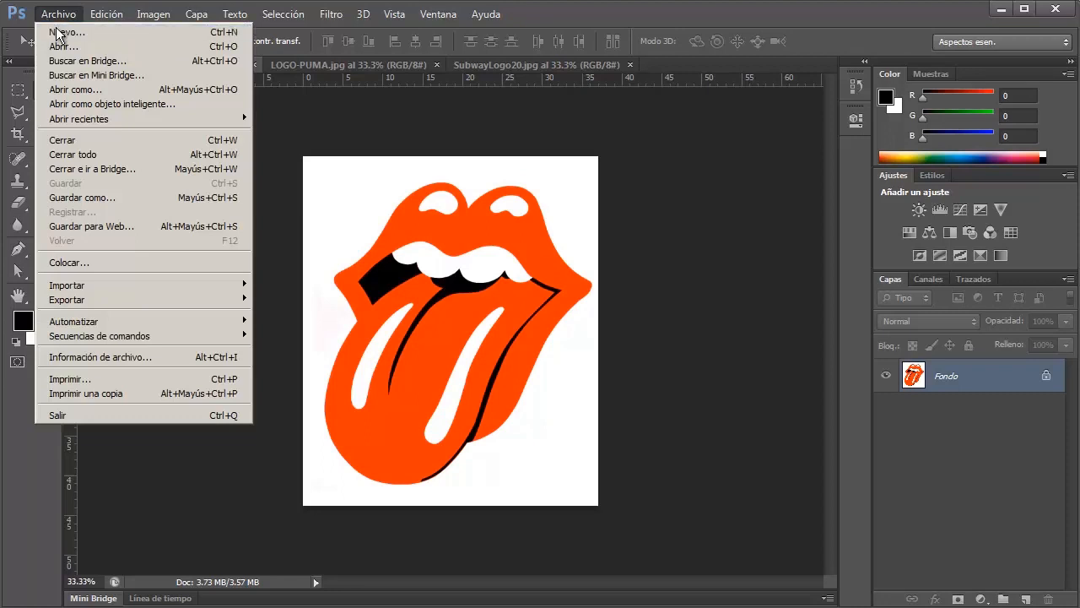
left_click(493, 175)
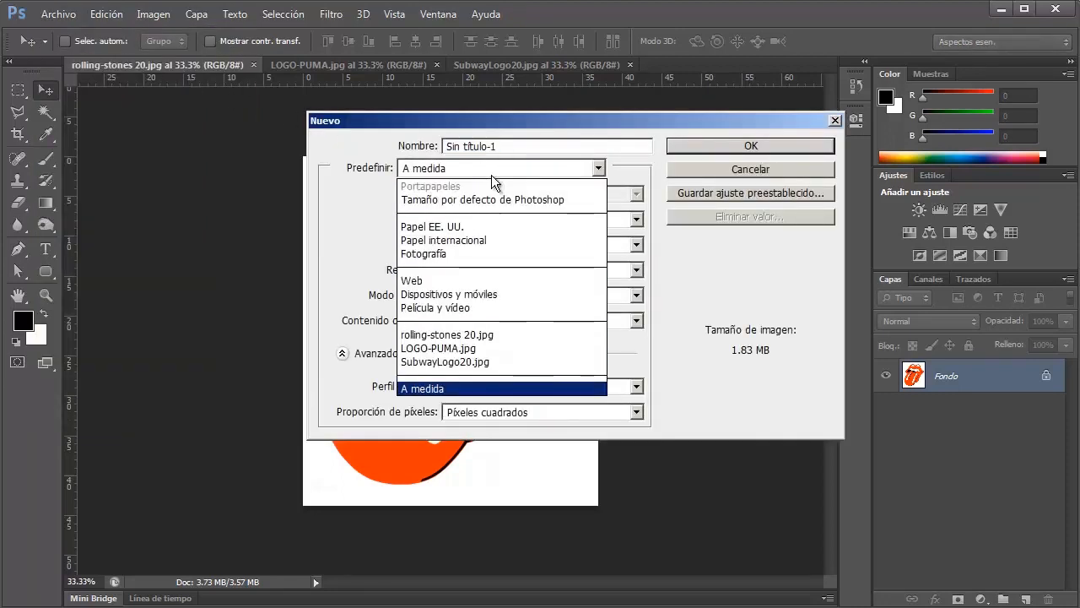
left_click(432, 386)
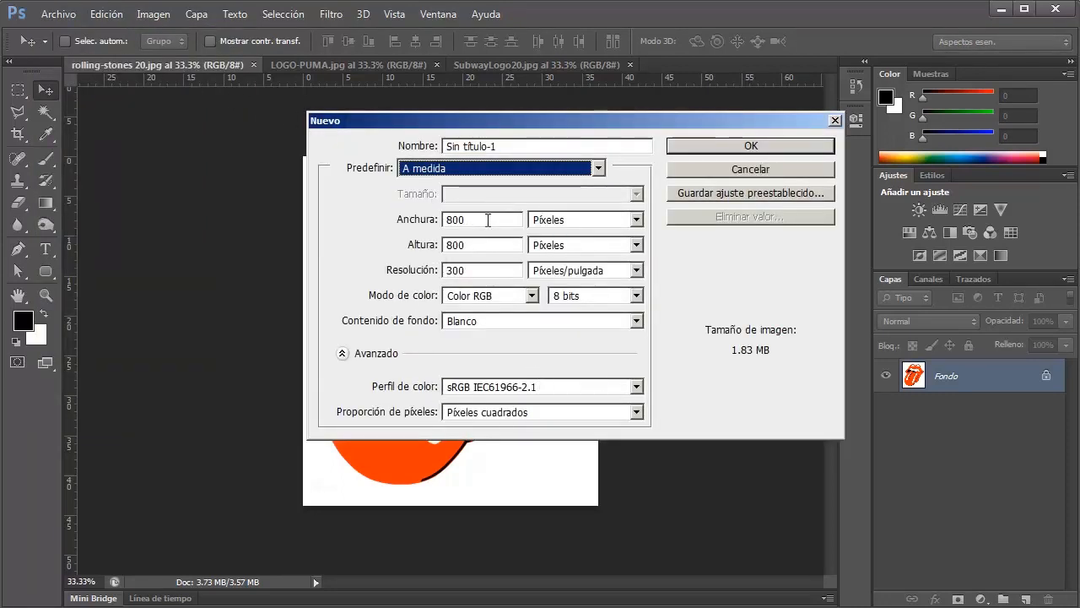
left_click_drag(488, 220, 406, 229)
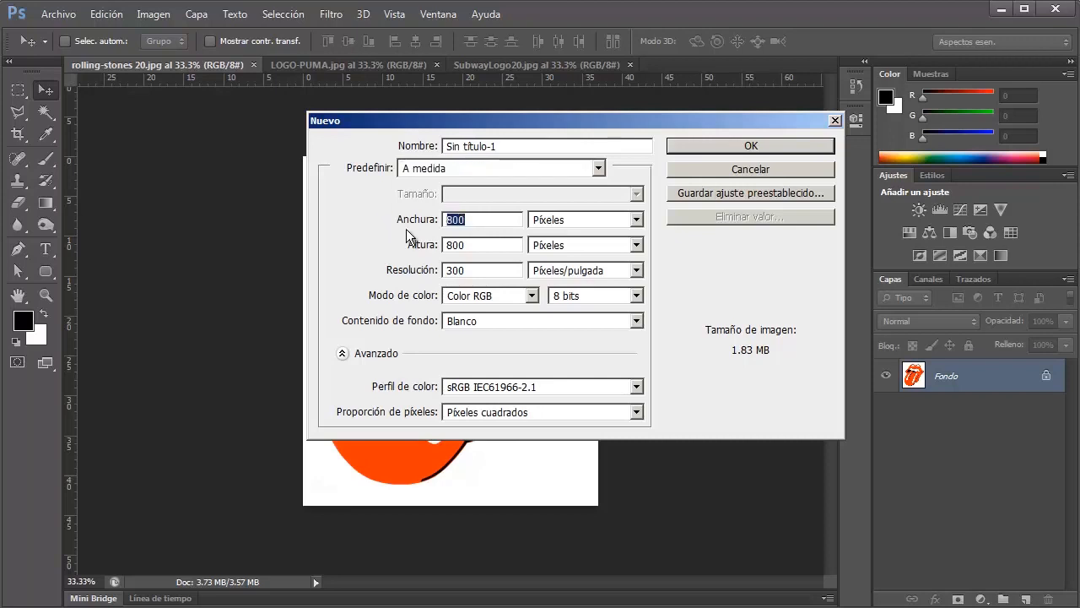
double_click(505, 247)
key("Tab")
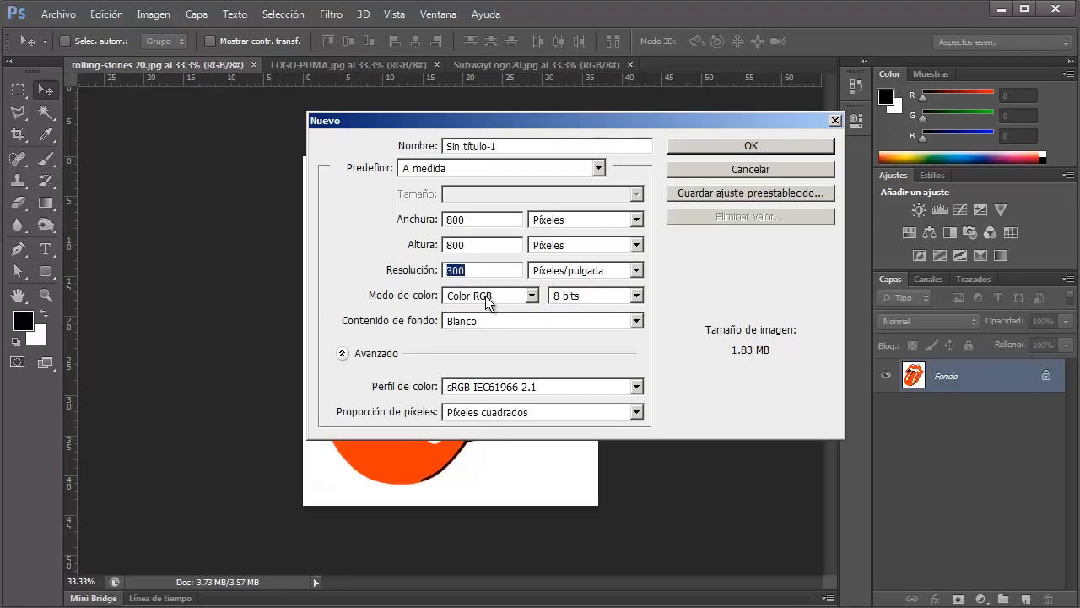
left_click(749, 144)
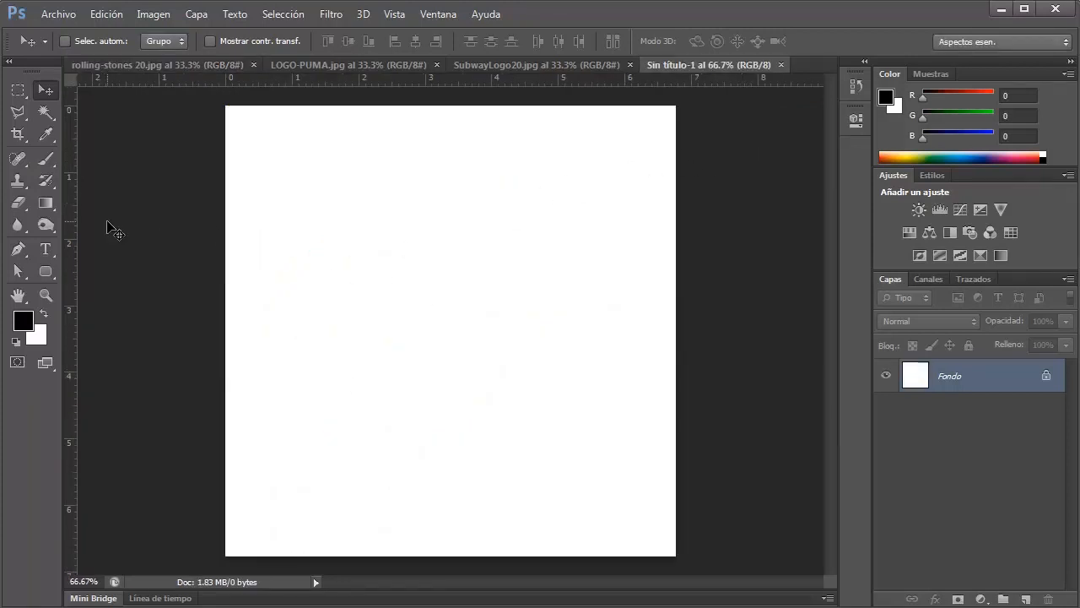
- With the Pen tool in Forma mode, draw a closed straight-sided U shape about 276 × 216 px in the canvas's upper-left area
left_click(19, 249)
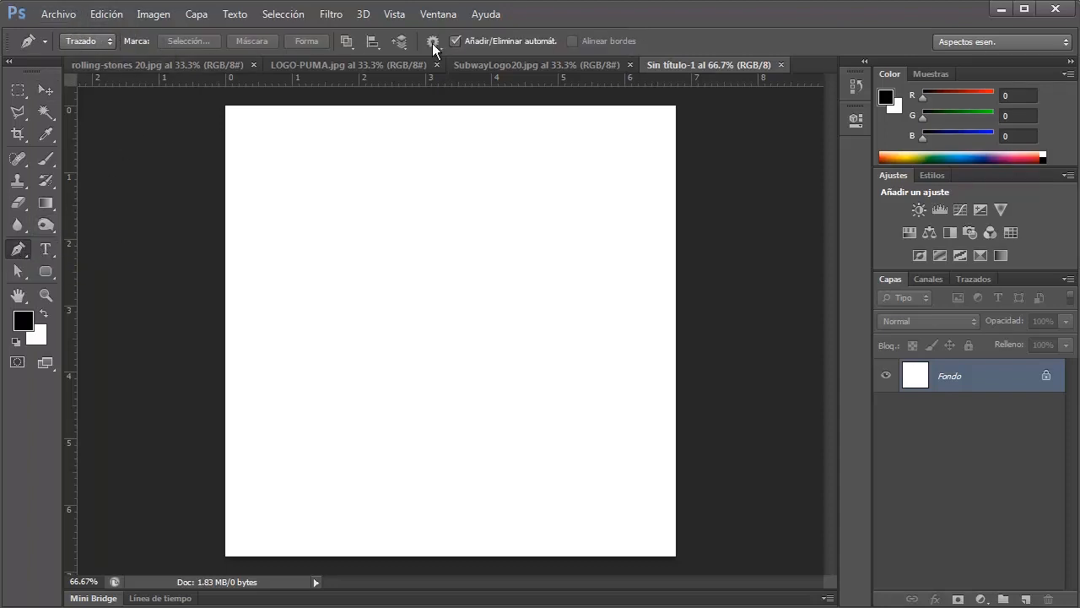
left_click(87, 43)
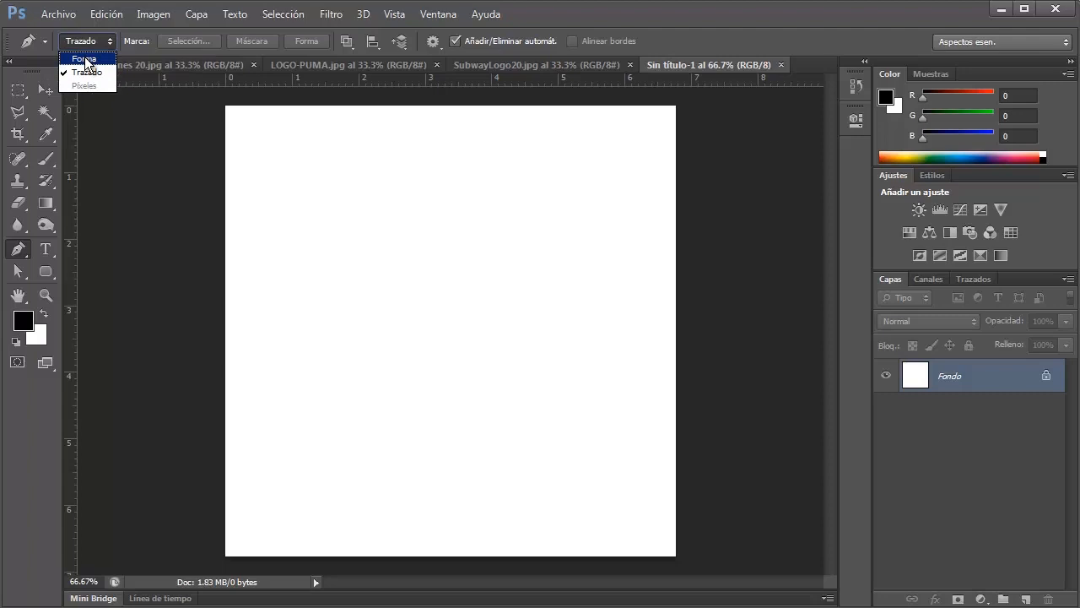
left_click(86, 59)
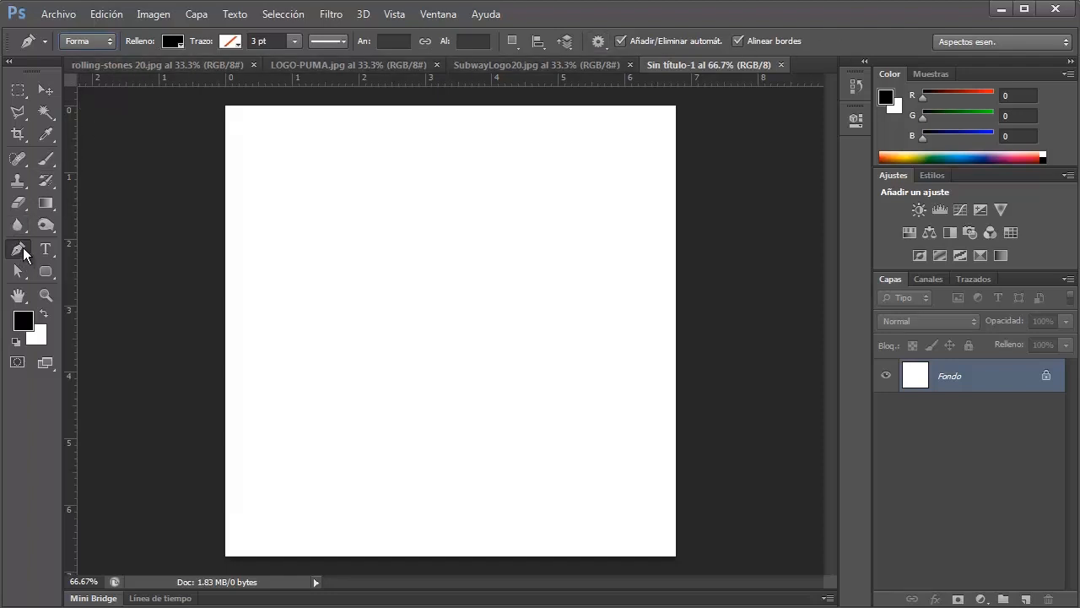
left_click(289, 167)
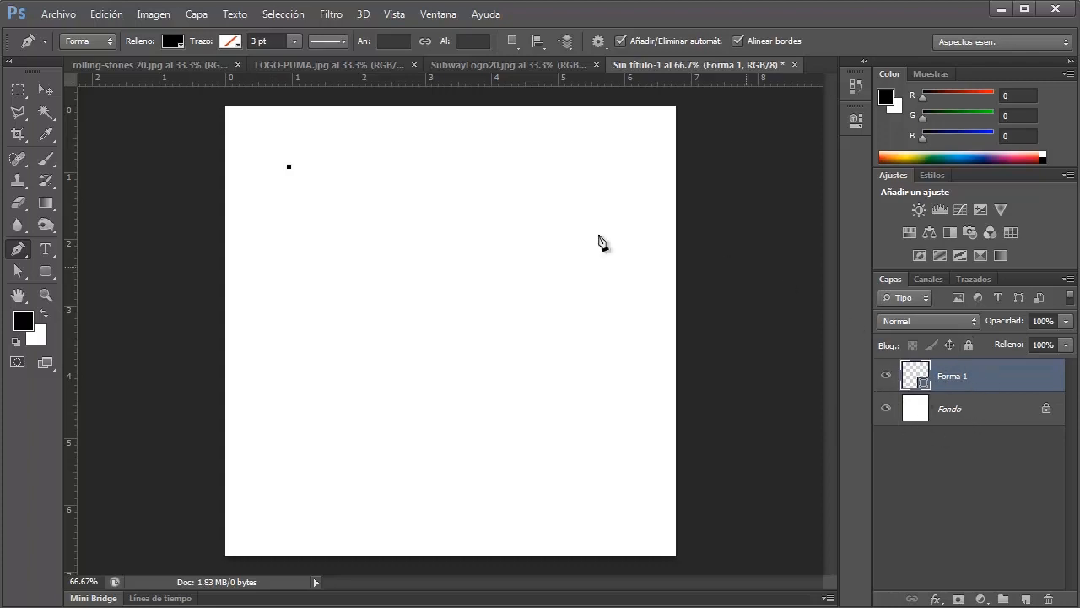
left_click(266, 265)
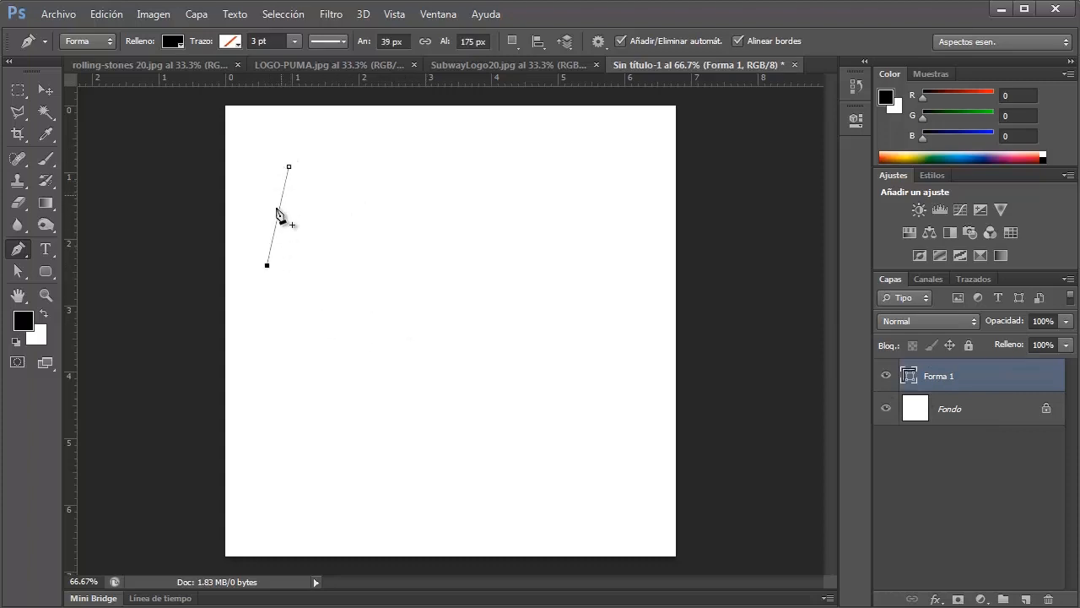
left_click(384, 287)
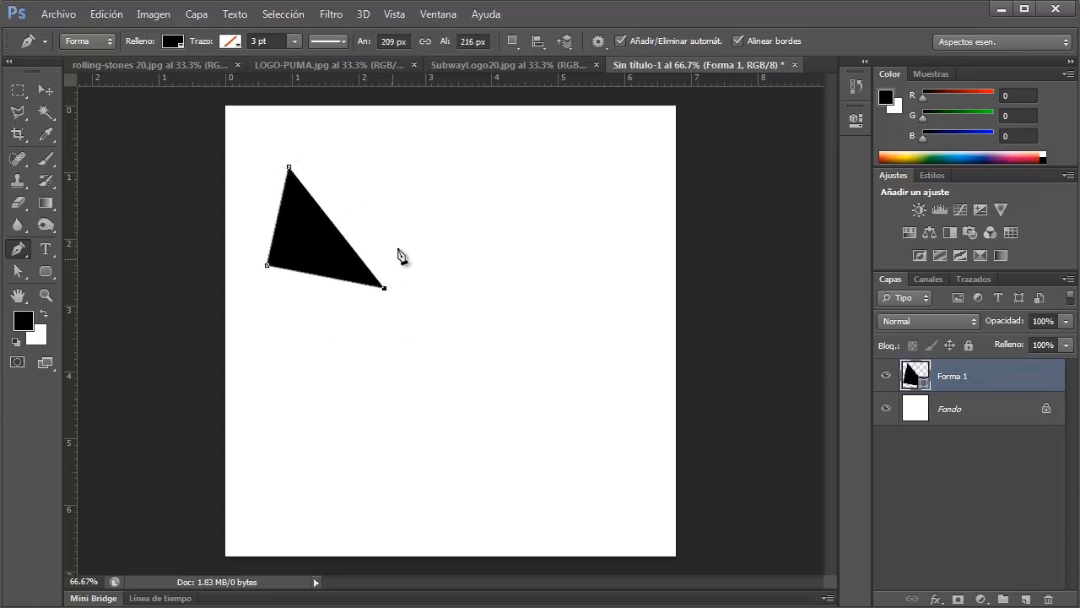
left_click(422, 202)
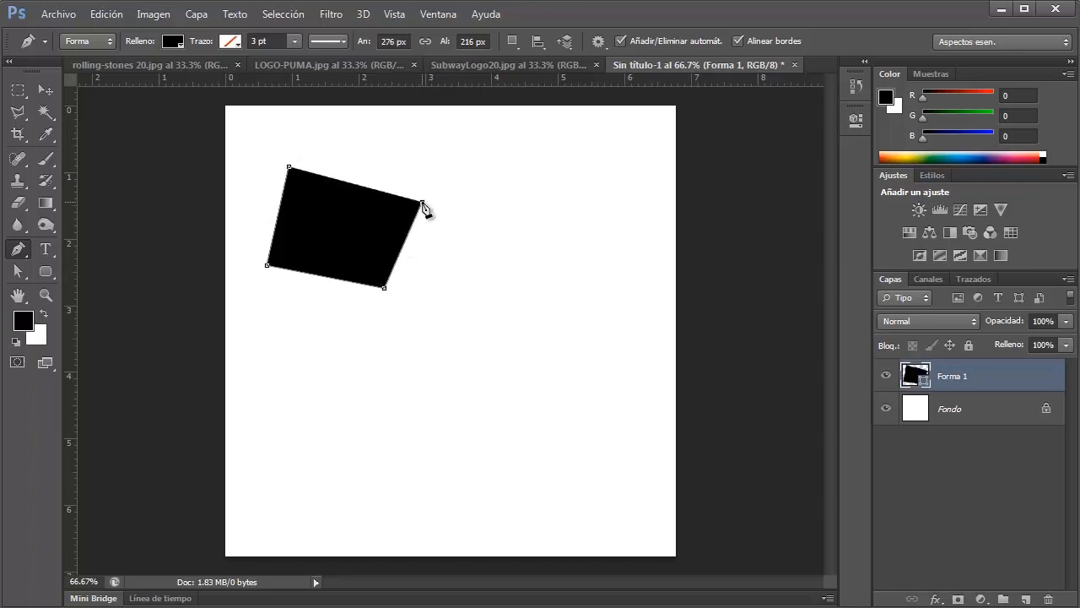
left_click(366, 176)
left_click(345, 239)
left_click(322, 236)
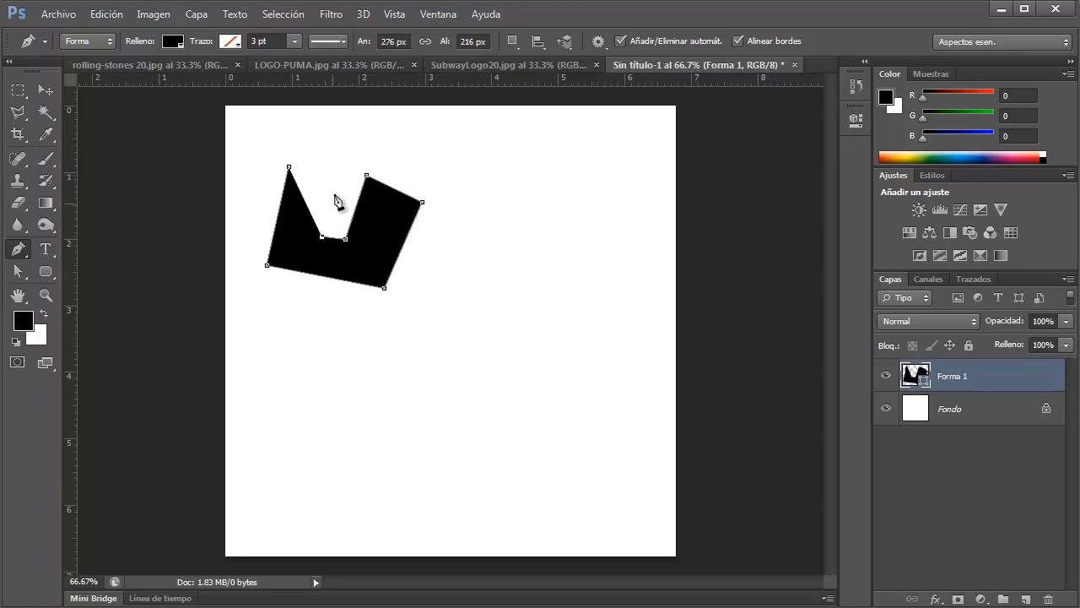
left_click(336, 172)
left_click(289, 167)
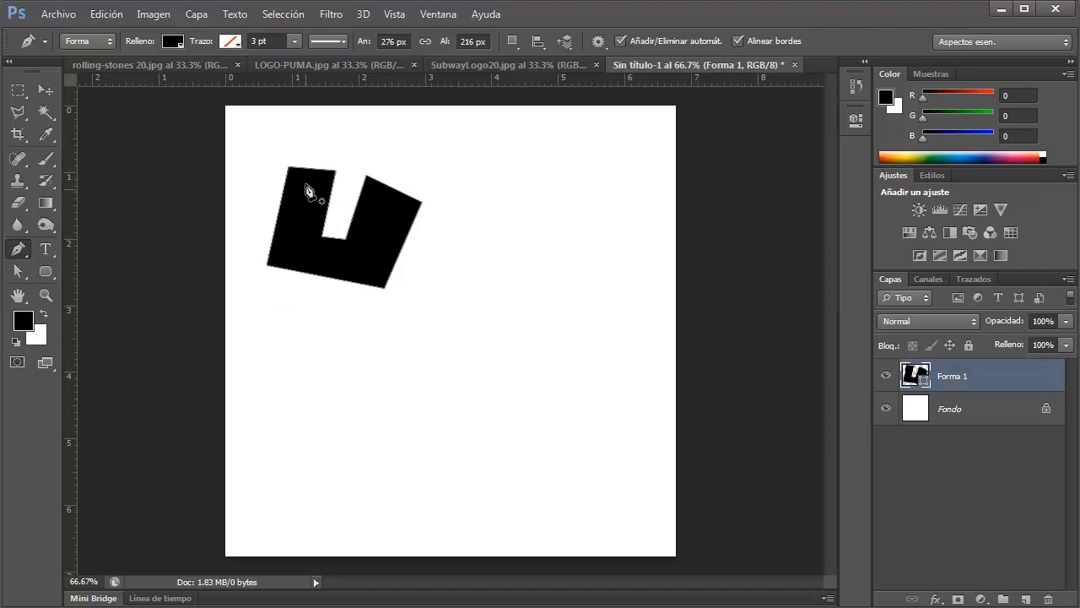
- Change the fill of the U shape to the red swatch
left_click(176, 42)
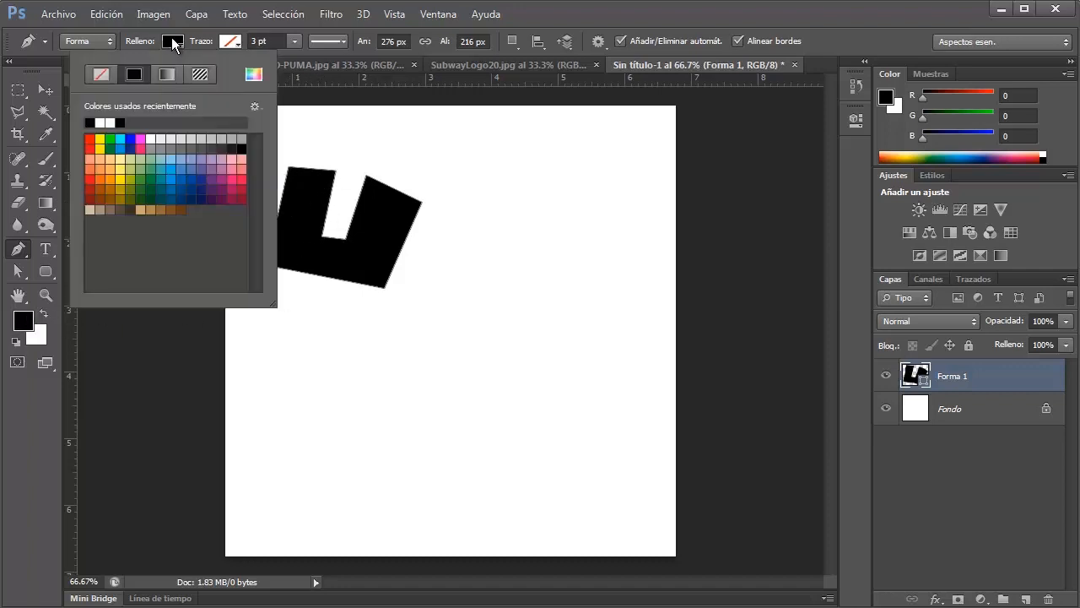
left_click(89, 140)
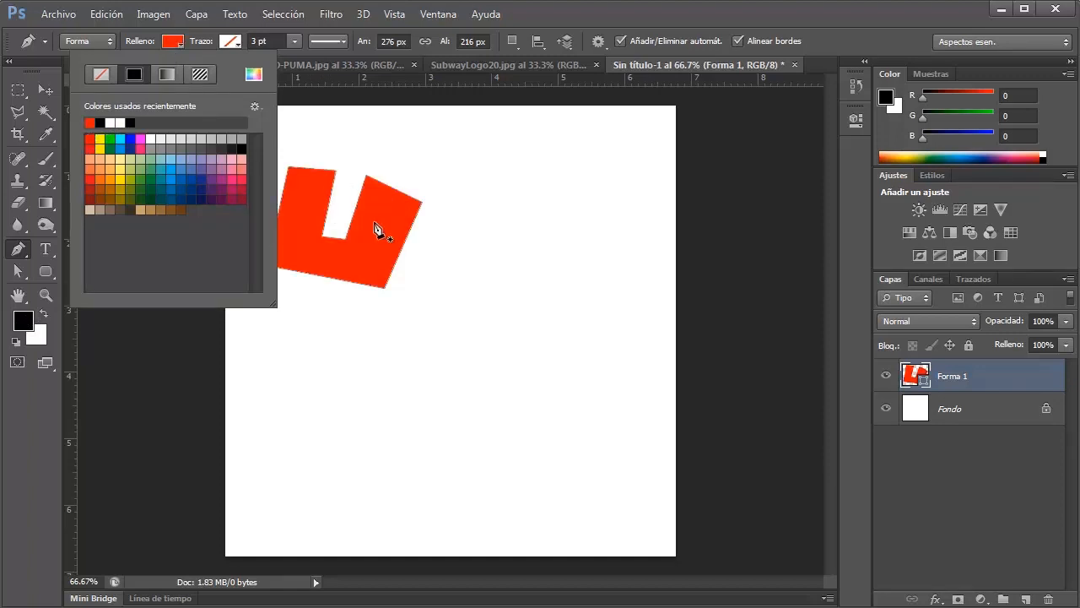
left_click(42, 403)
- Set the foreground colour to blue, 0c00ff
left_click(23, 322)
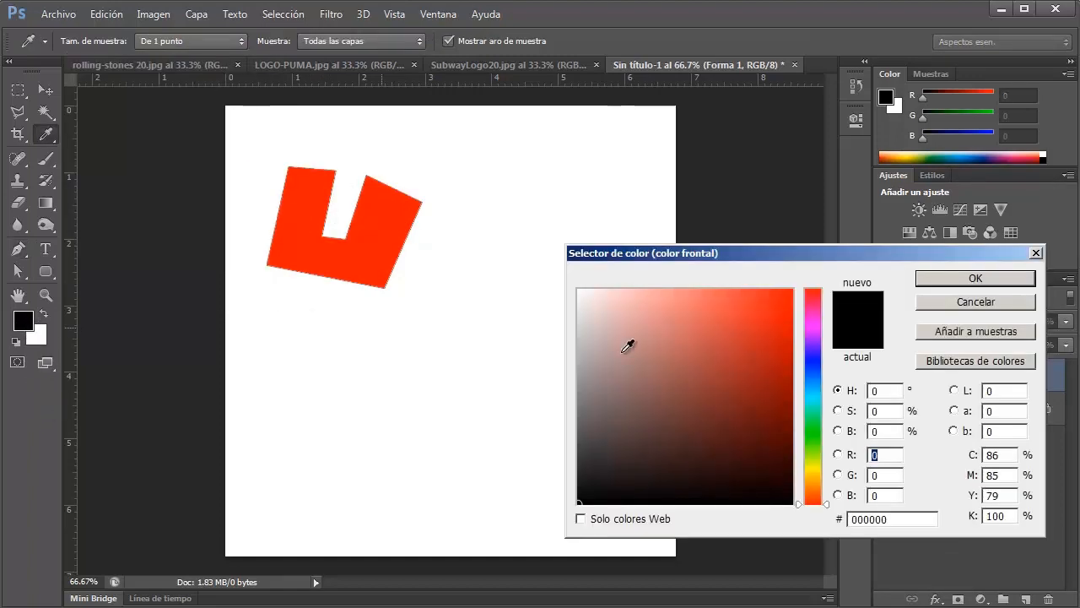
left_click(809, 359)
left_click(797, 287)
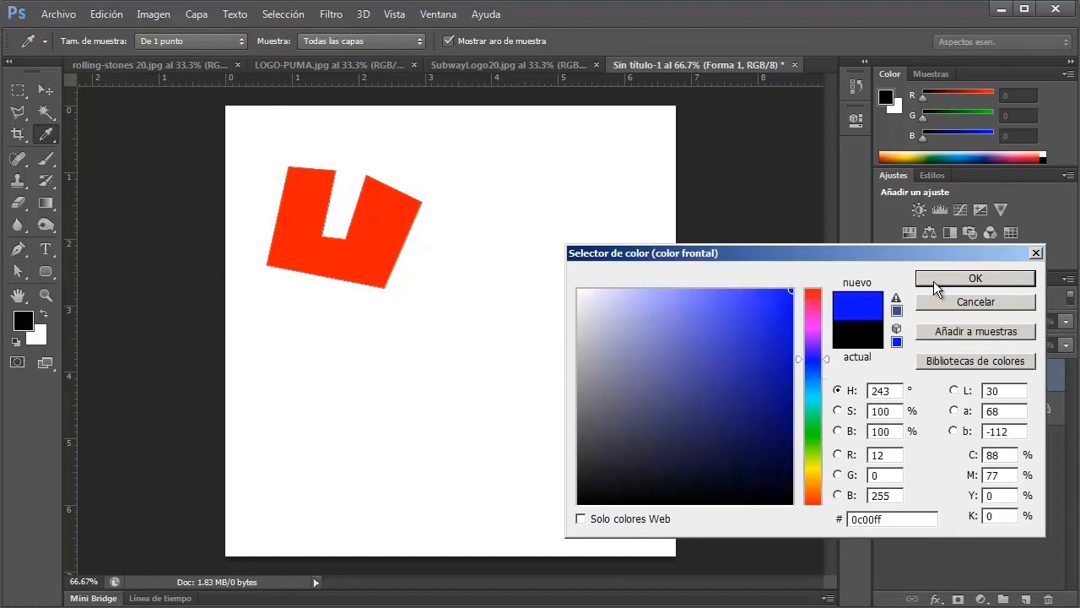
left_click(945, 279)
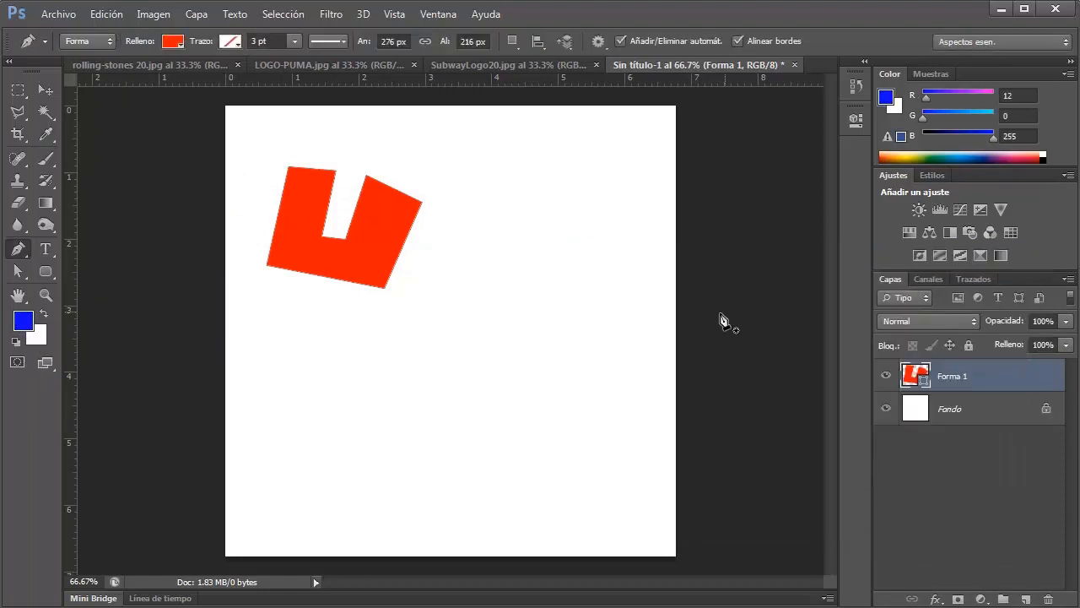
- Draw a second closed, notched polygon about 365 × 254 px beside the first shape, using straight Pen segments
left_click(466, 169)
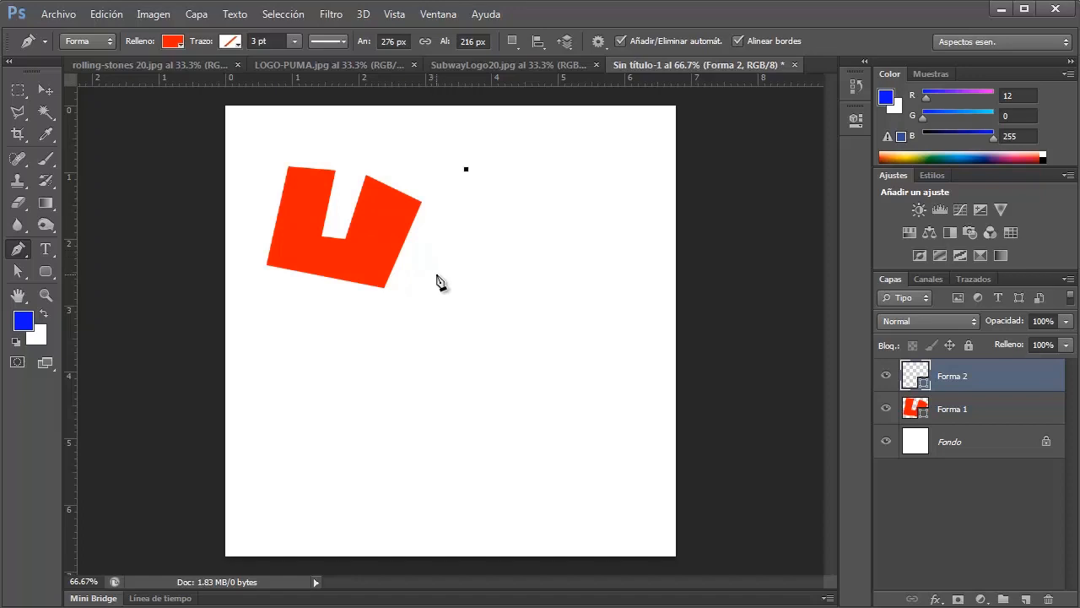
left_click(437, 275)
left_click(540, 312)
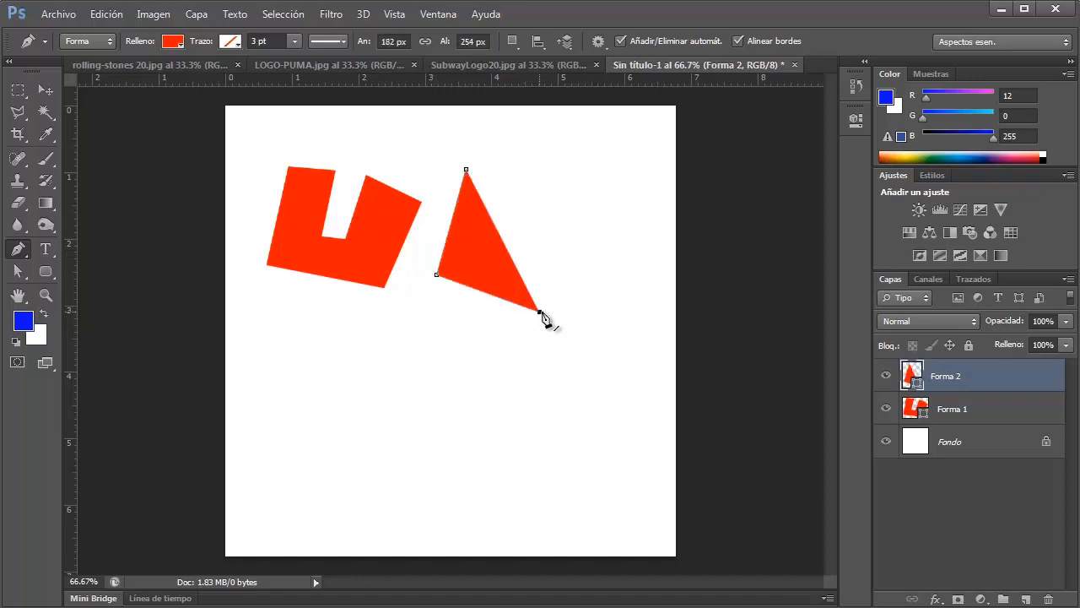
left_click(643, 253)
left_click(595, 196)
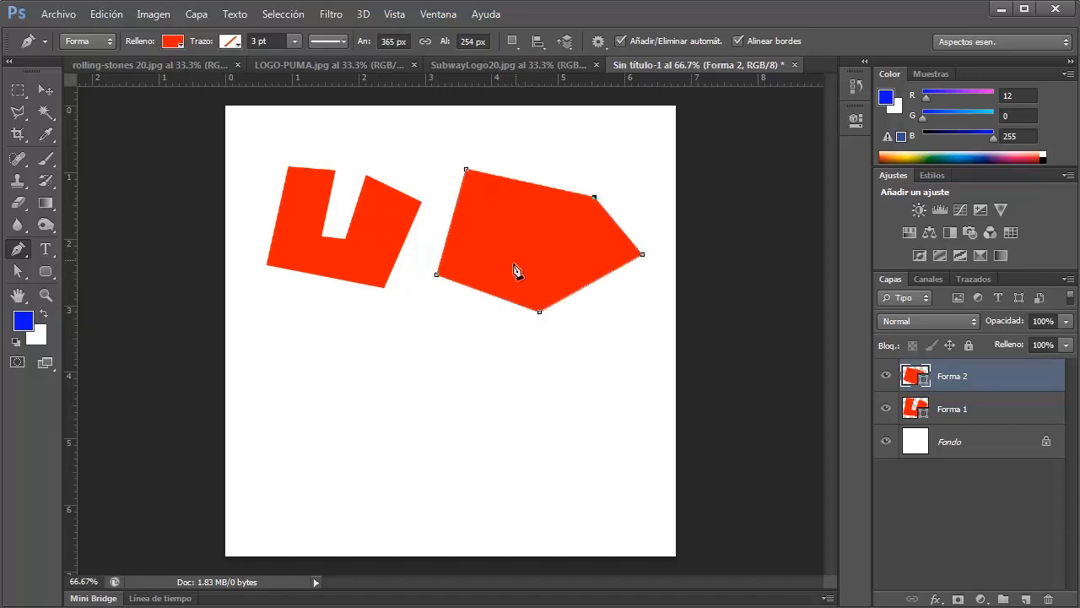
left_click(510, 268)
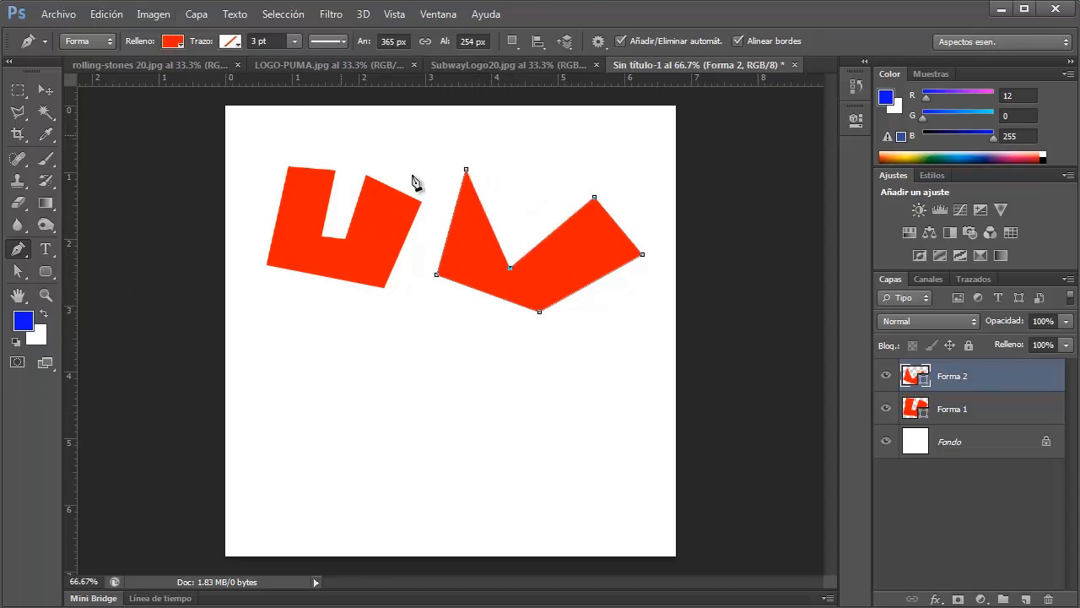
left_click(490, 258)
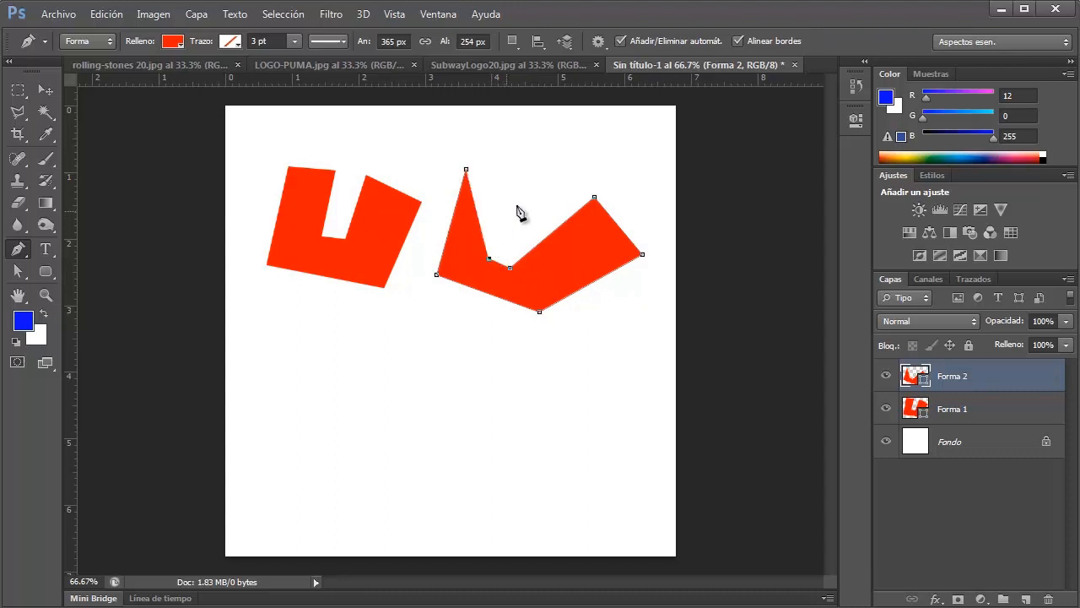
left_click(549, 187)
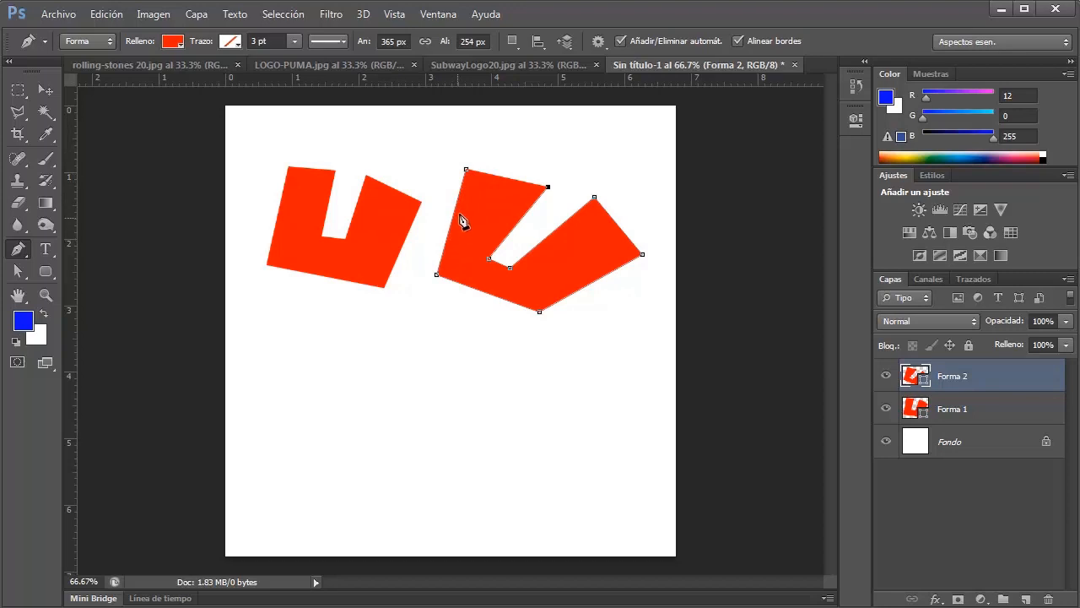
left_click(467, 170)
- Draw a triangular shape about 181 × 115 px with the Pen tool below the first U shape
left_click(279, 303)
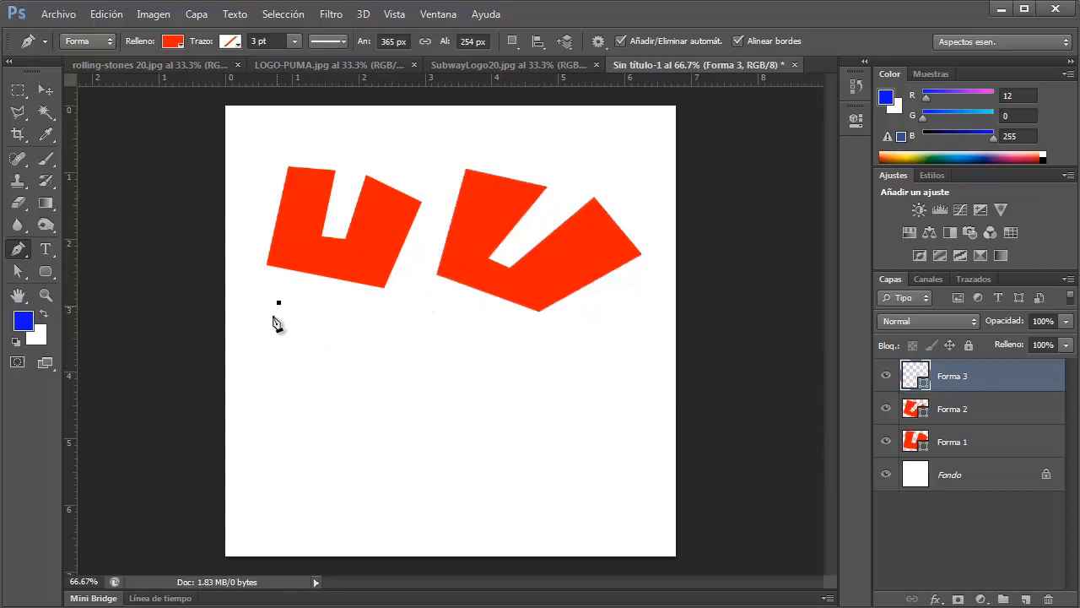
left_click(254, 368)
left_click(355, 355)
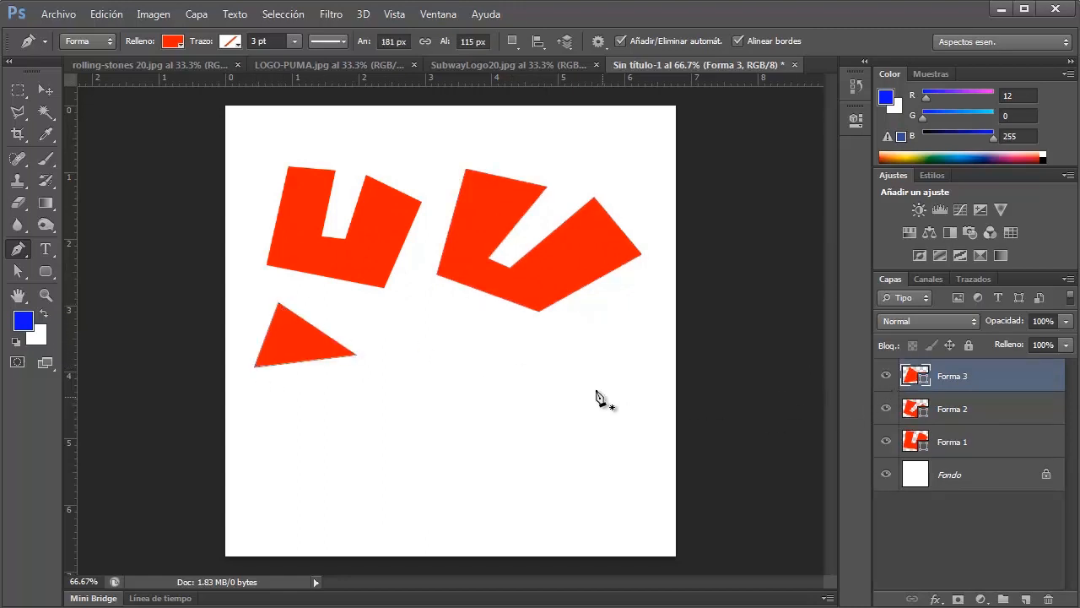
- Draw a closed angular letter G about 228 × 279 px with straight Pen segments below the second notched polygon
left_click(582, 342)
left_click(467, 339)
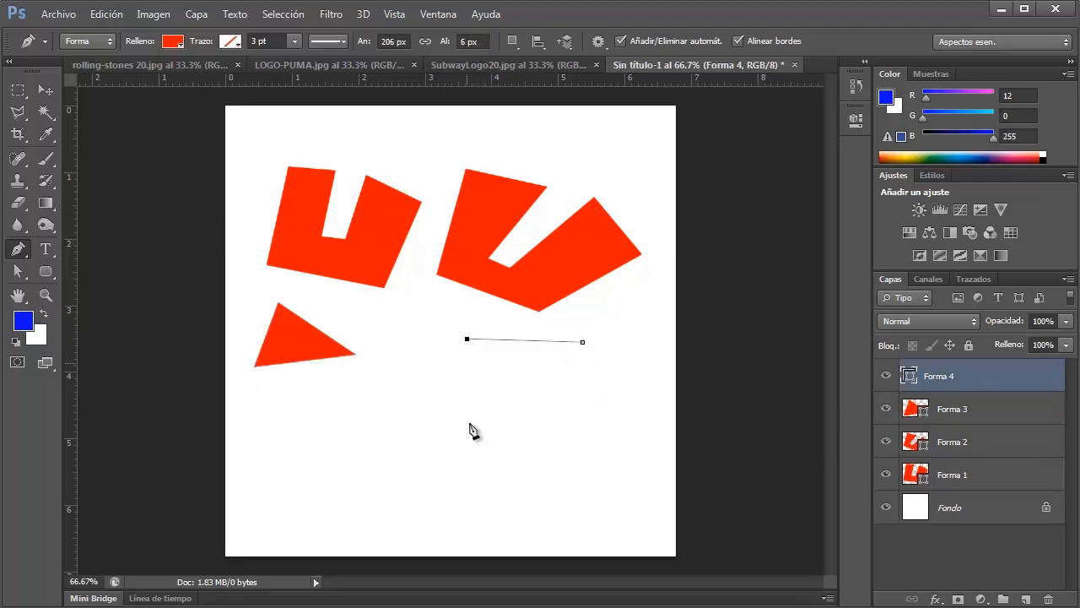
left_click(469, 489)
left_click(591, 495)
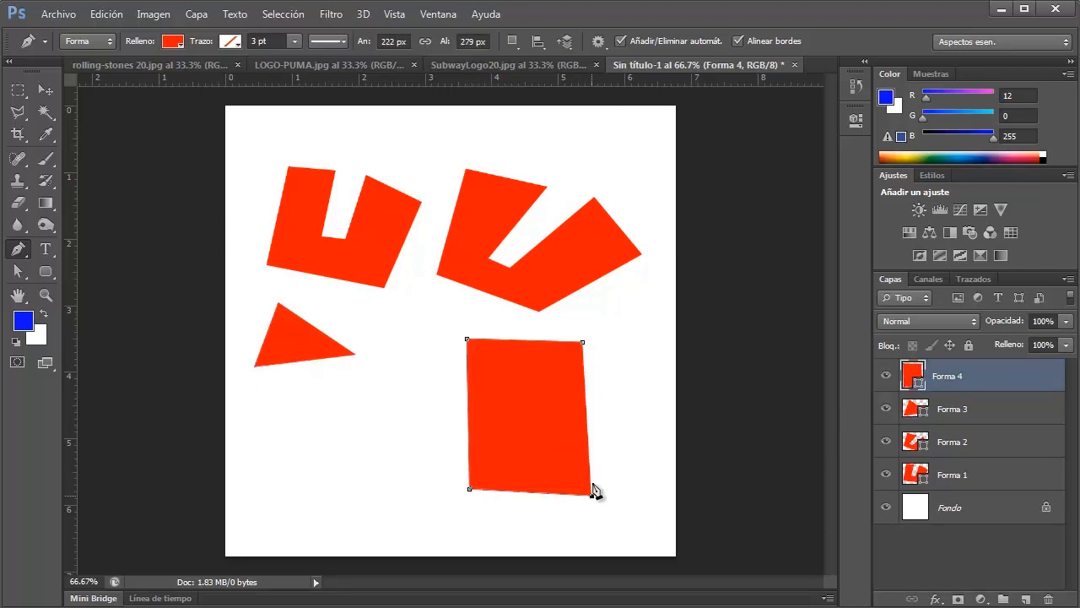
left_click(595, 410)
left_click(517, 408)
left_click(517, 433)
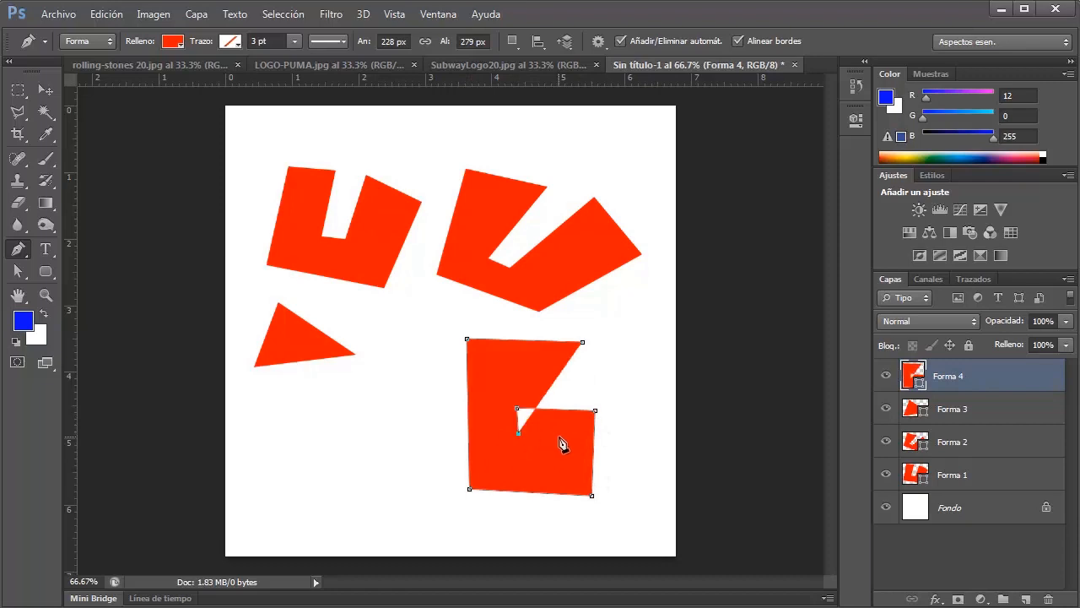
left_click(563, 437)
left_click(564, 463)
left_click(494, 465)
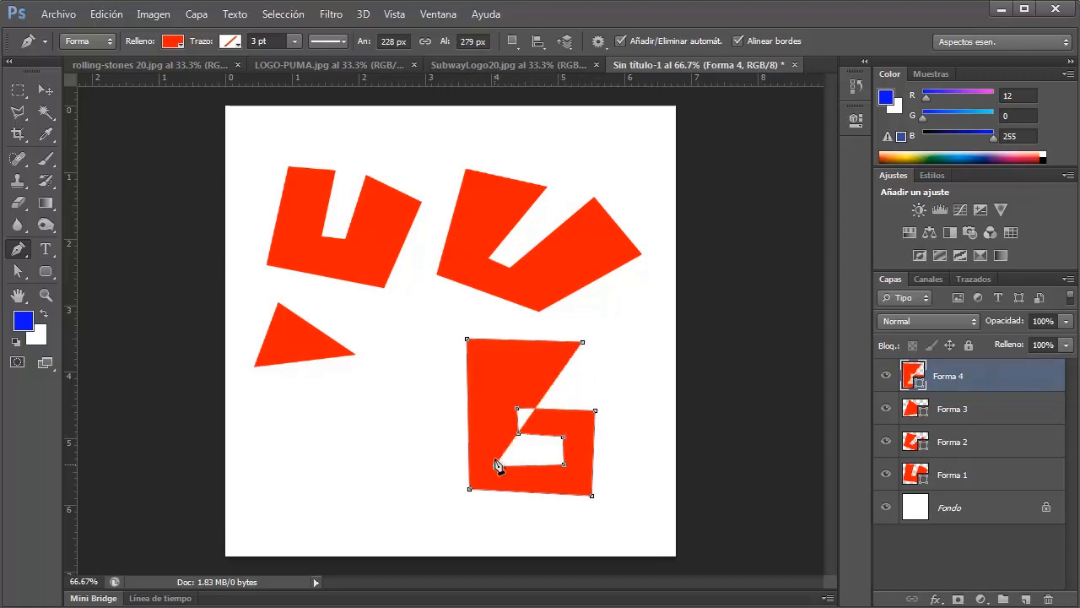
left_click(492, 373)
left_click(580, 376)
left_click(583, 342)
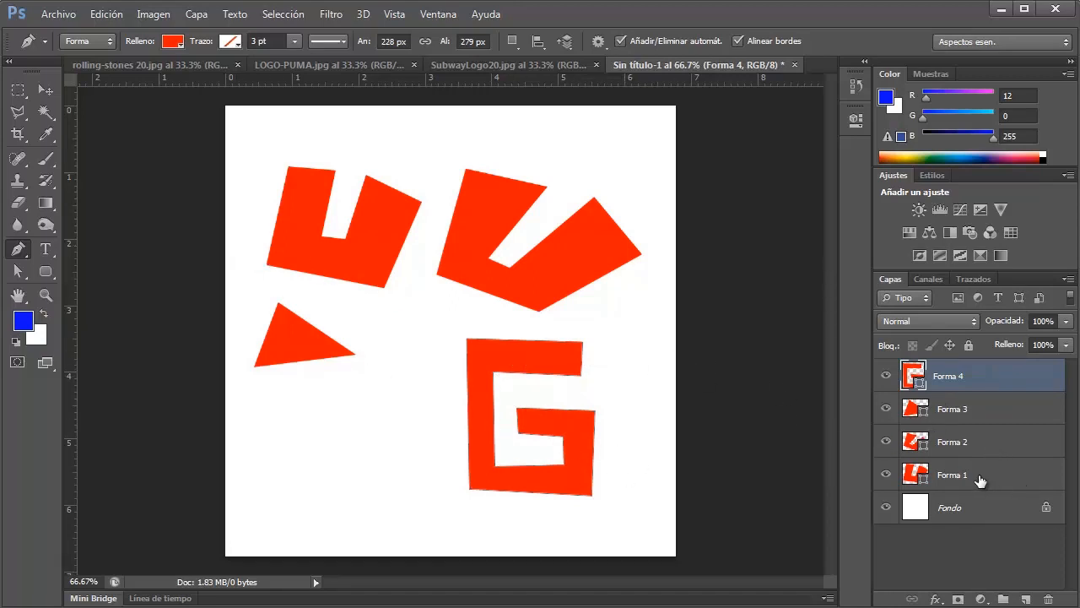
- Delete the four shape layers Forma 1 to Forma 4, leaving only the Fondo layer
left_click(963, 413, "shift")
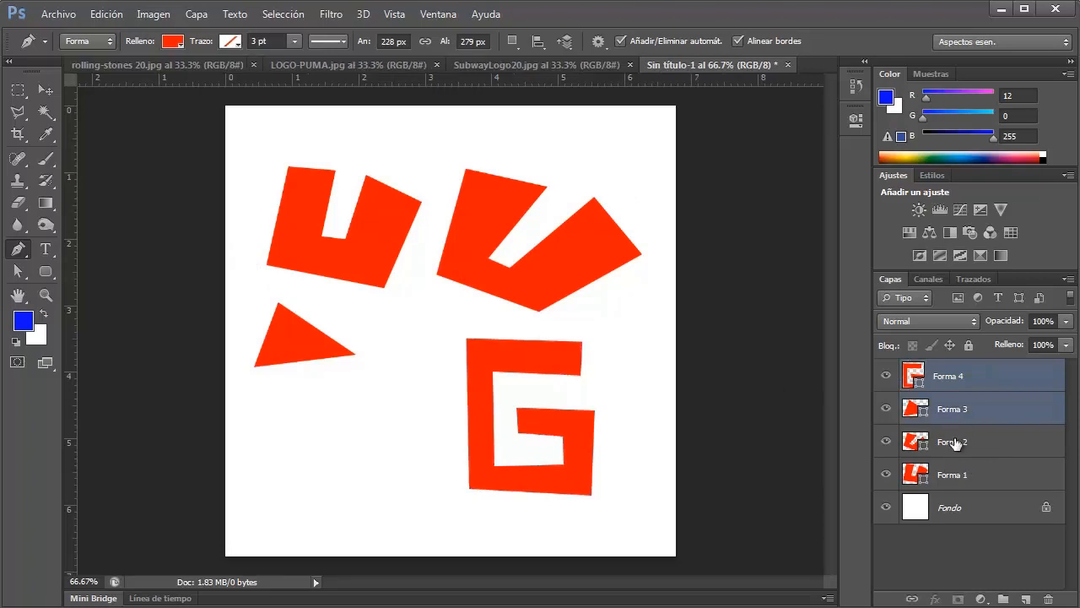
left_click(958, 443, "shift")
left_click(960, 474, "shift")
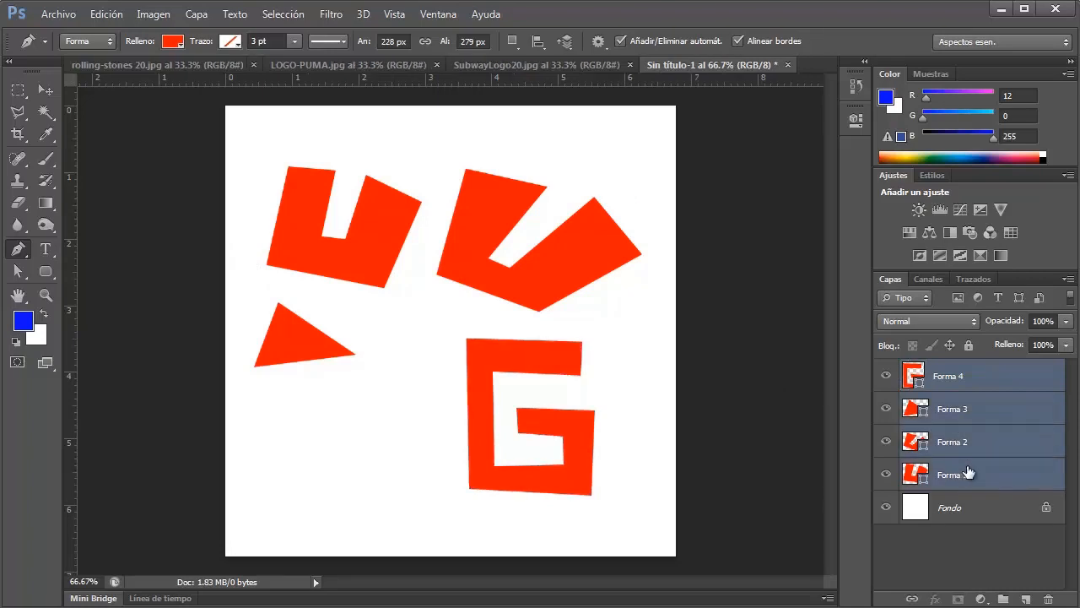
left_click_drag(945, 383, 1052, 597)
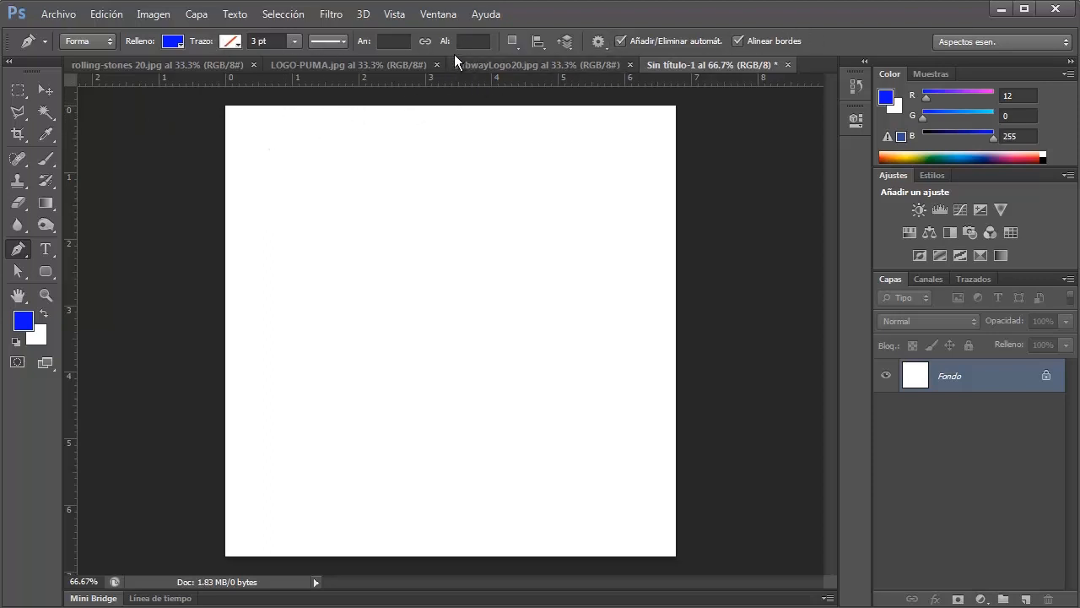
- Draw a closed blue five-sided shape about 349 × 338 px in the upper-left area of the canvas with the Pen tool
left_click(260, 258)
left_click(386, 338)
left_click(453, 277)
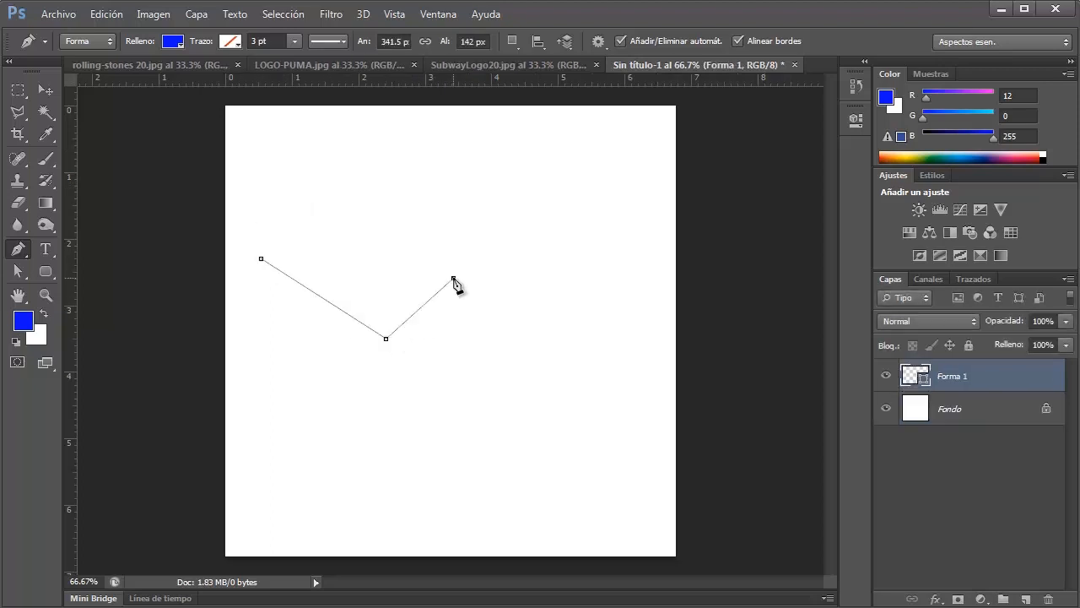
left_click(457, 201)
left_click(343, 148)
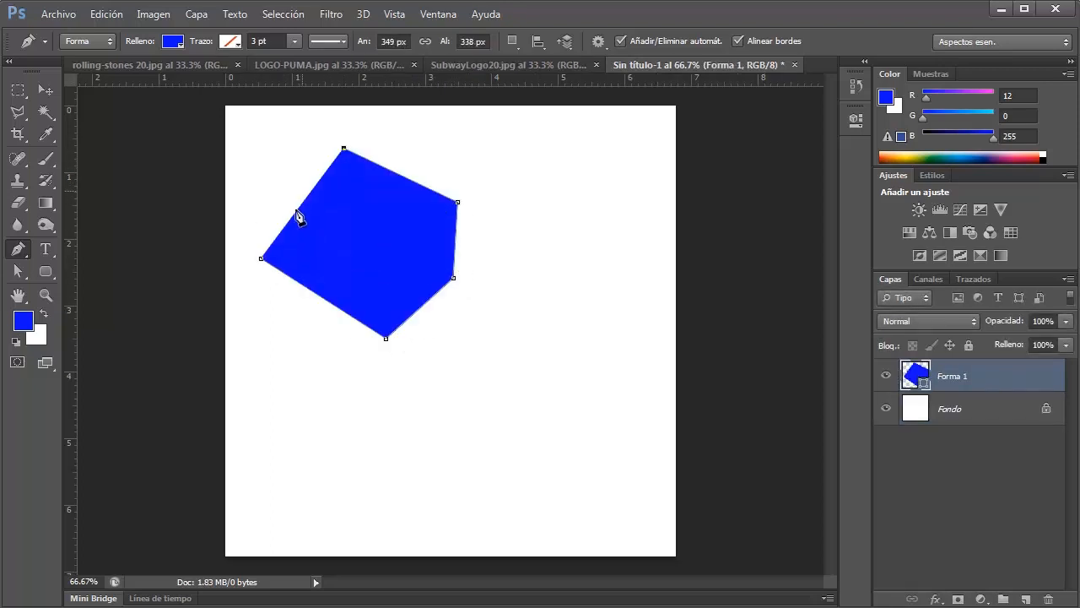
left_click(261, 258)
- Draw a closed seven-sided Pen shape about 355 × 352 px whose left side overlaps the first pentagon
left_click(551, 140)
left_click(456, 173)
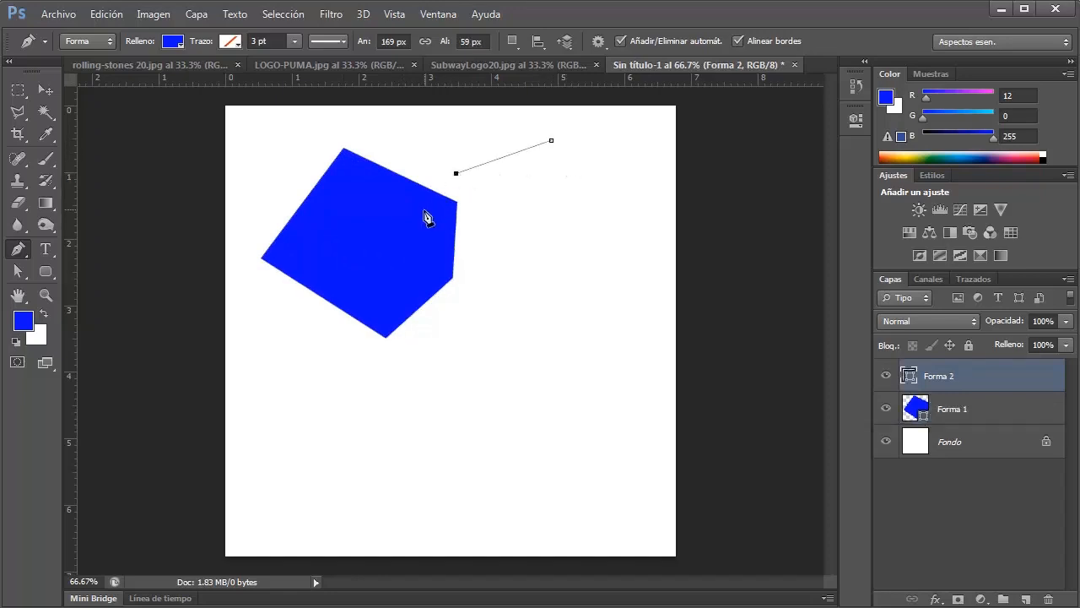
left_click(423, 210)
left_click(438, 288)
left_click(506, 338)
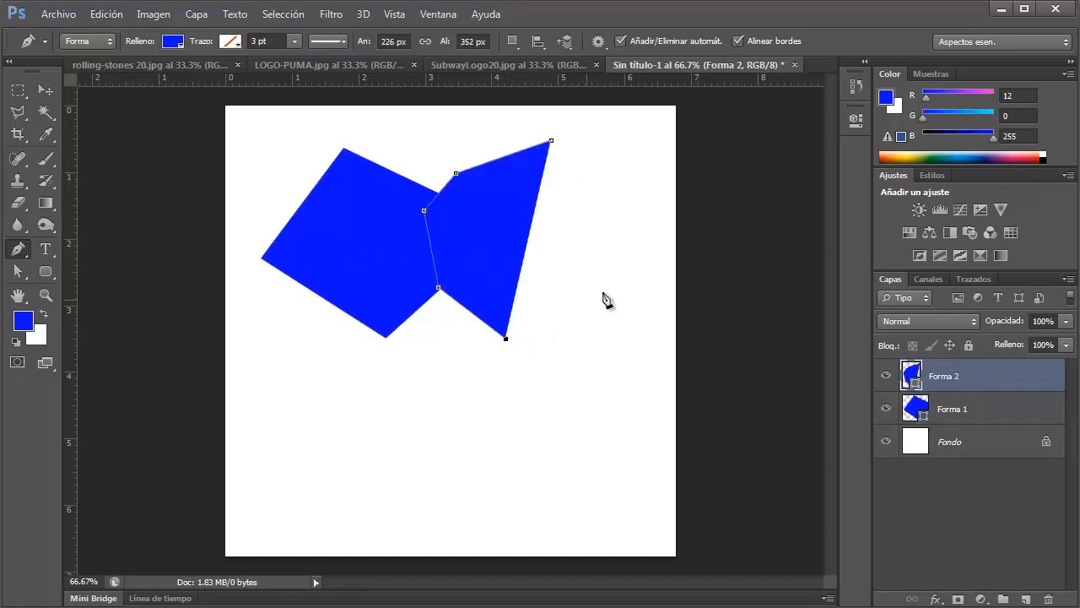
left_click(614, 286)
left_click(624, 203)
left_click(552, 140)
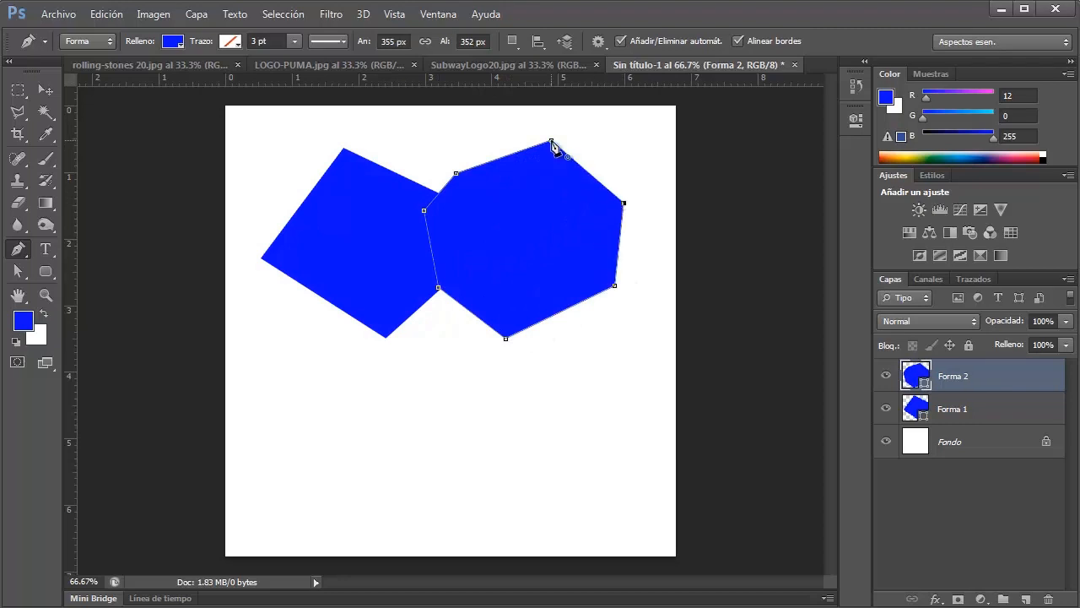
left_click(551, 141)
- Move the Forma 2 shape and the Forma 1 shape separately, each slightly down and to the right
left_click(49, 92)
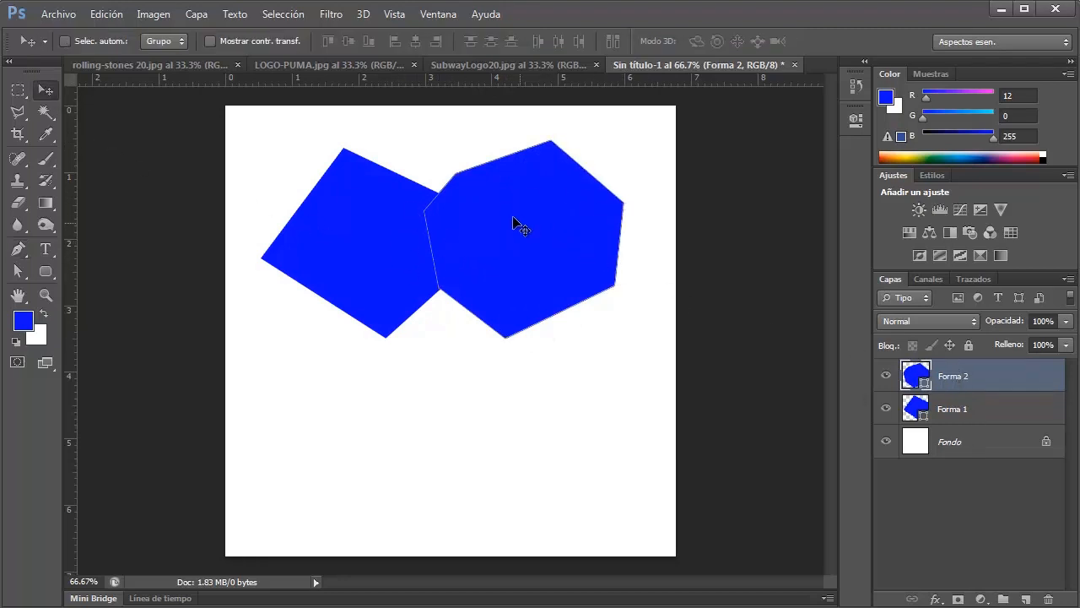
left_click_drag(514, 221, 567, 250)
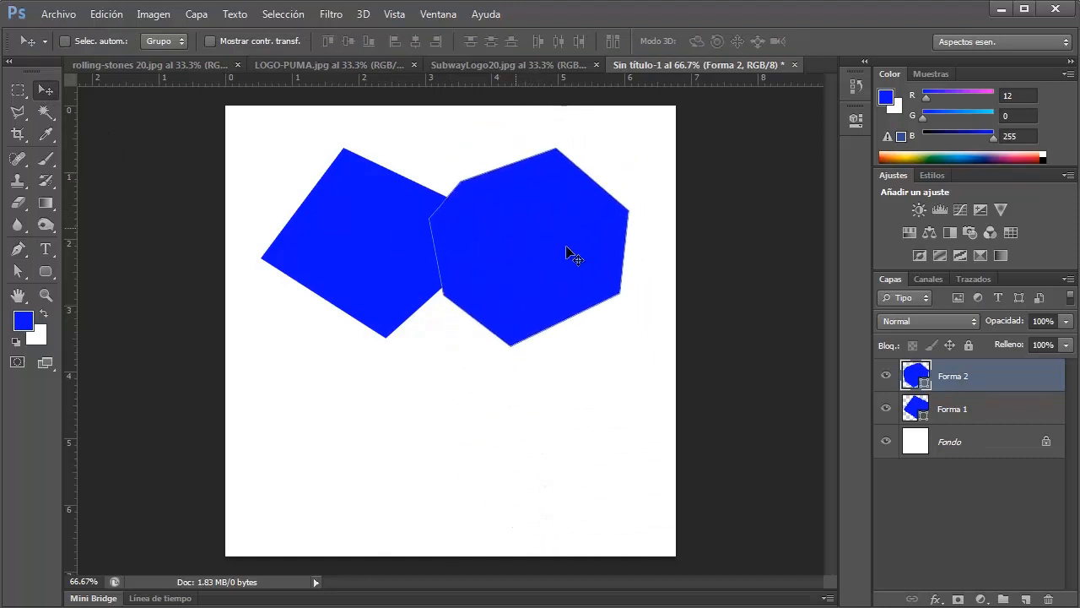
left_click(968, 411)
mouse_move(386, 258)
left_mouse_down()
mouse_move(364, 345)
mouse_move(377, 200)
mouse_move(379, 259)
mouse_move(388, 220)
mouse_move(394, 244)
left_mouse_up()
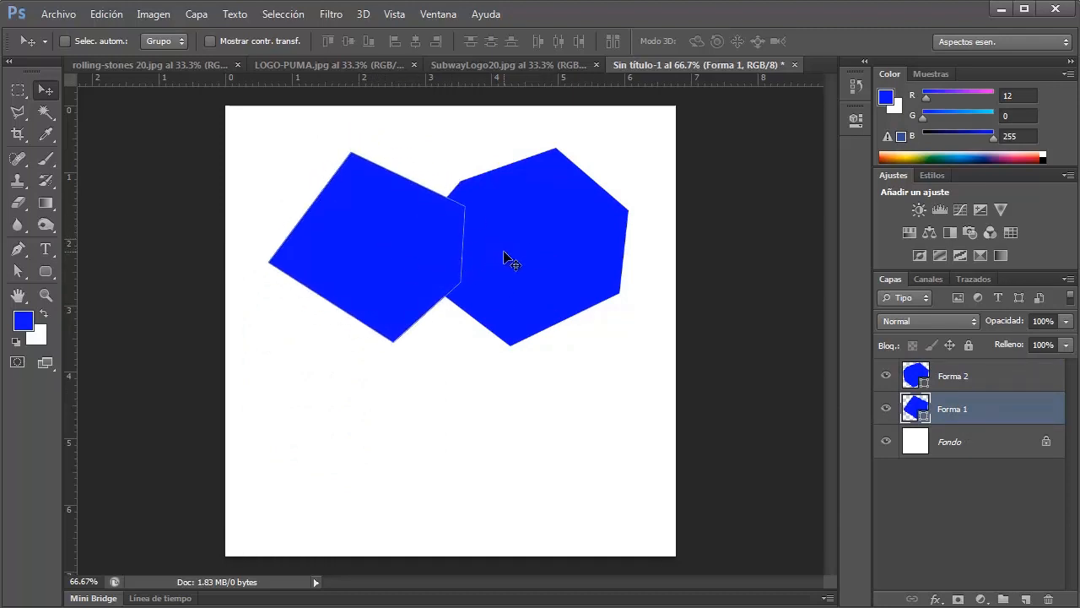
- Draw a third closed five-sided Pen shape about 365 × 306 px in the lower-left area of the canvas
left_click(17, 249)
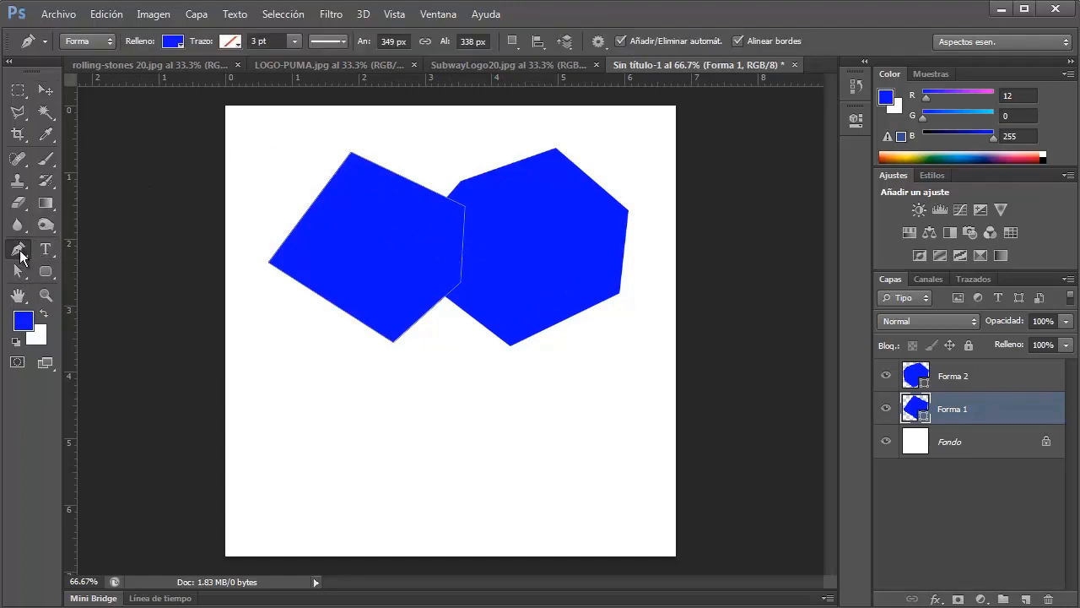
left_click(353, 365)
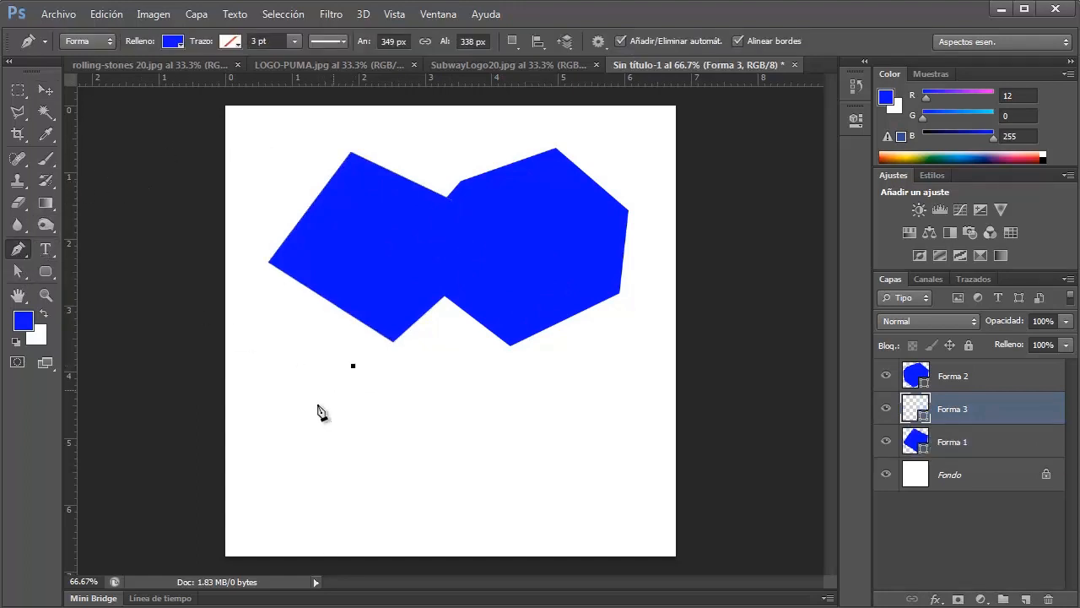
left_click(278, 433)
left_click(370, 537)
left_click(478, 501)
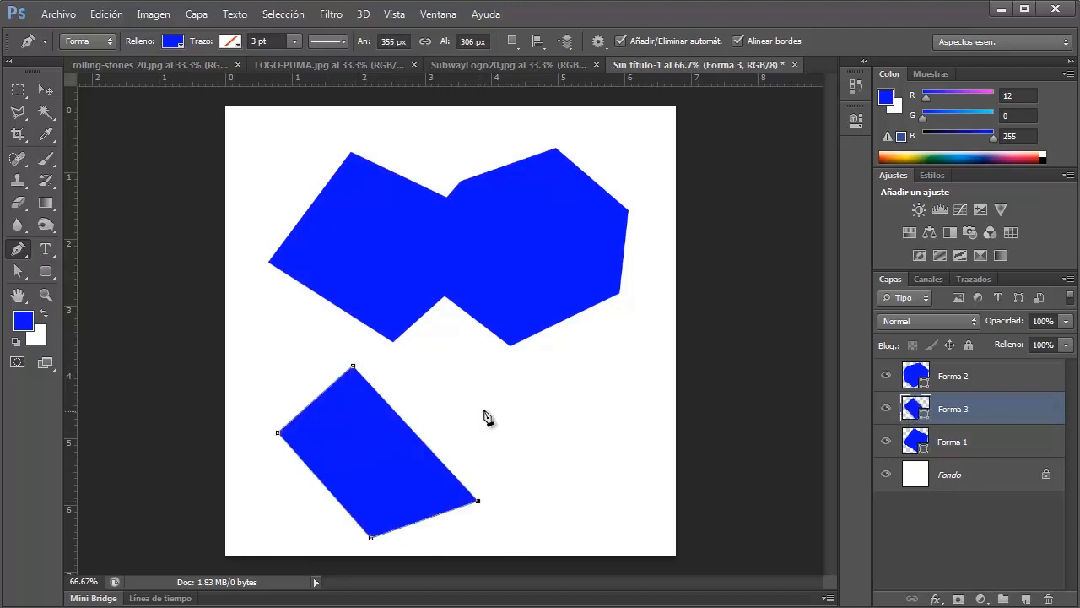
left_click(483, 409)
left_click(354, 368)
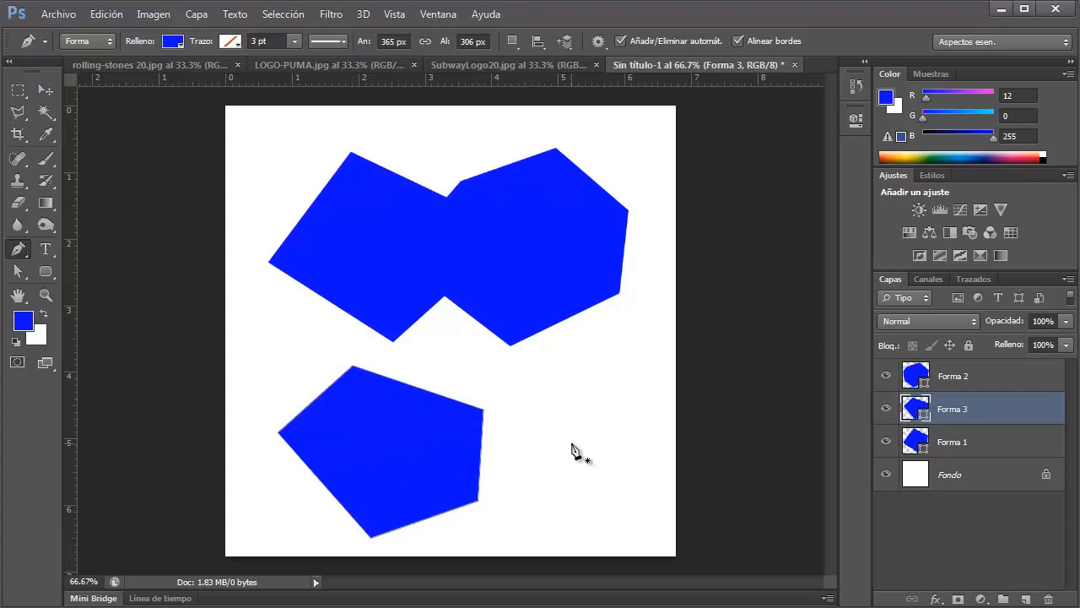
- Switch the Pen tool to Trazado mode and draw a closed five-sided path beside the lower pentagon on the Forma 3 layer
left_click(100, 40)
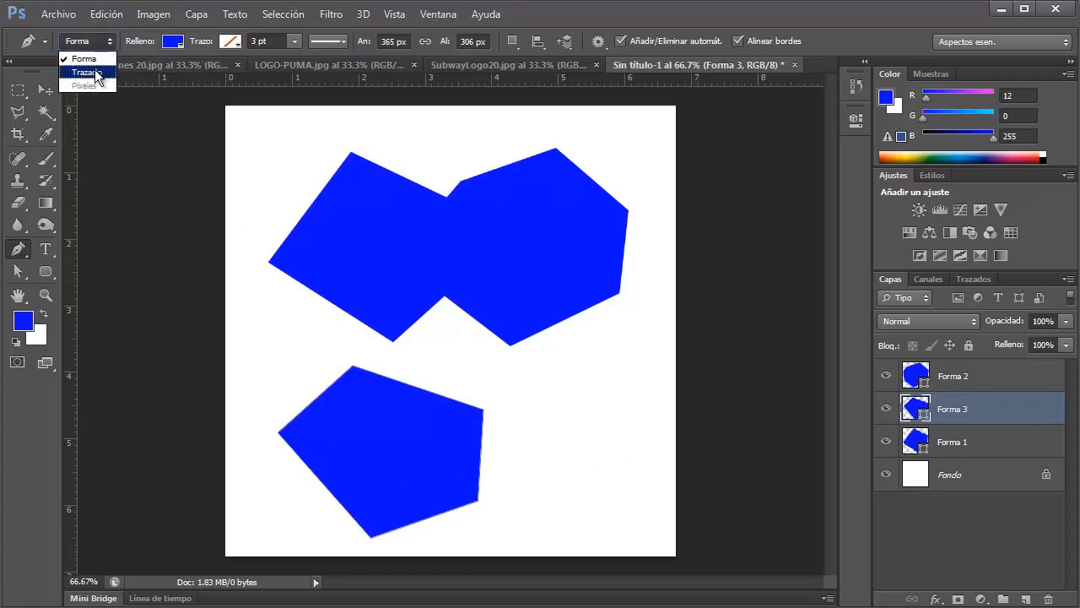
left_click(98, 72)
left_click(603, 370)
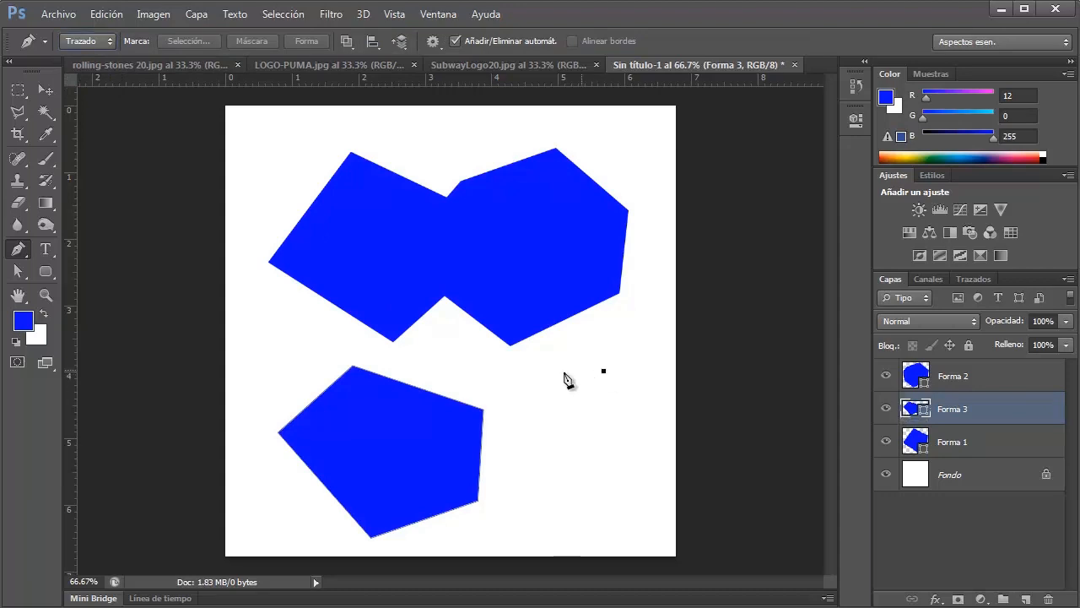
left_click(500, 380)
left_click(499, 488)
left_click(594, 511)
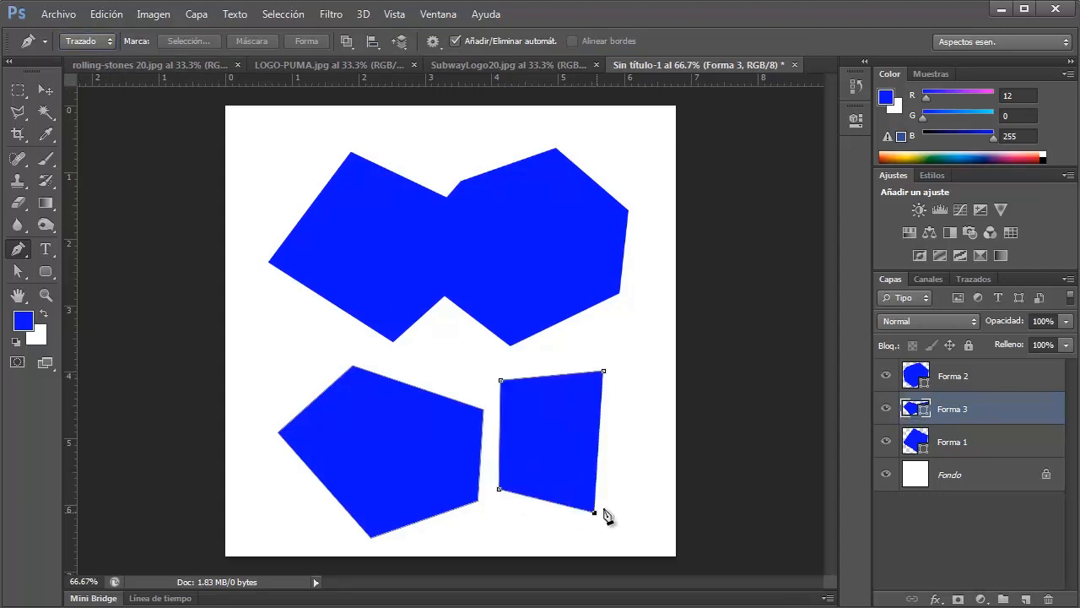
left_click(649, 461)
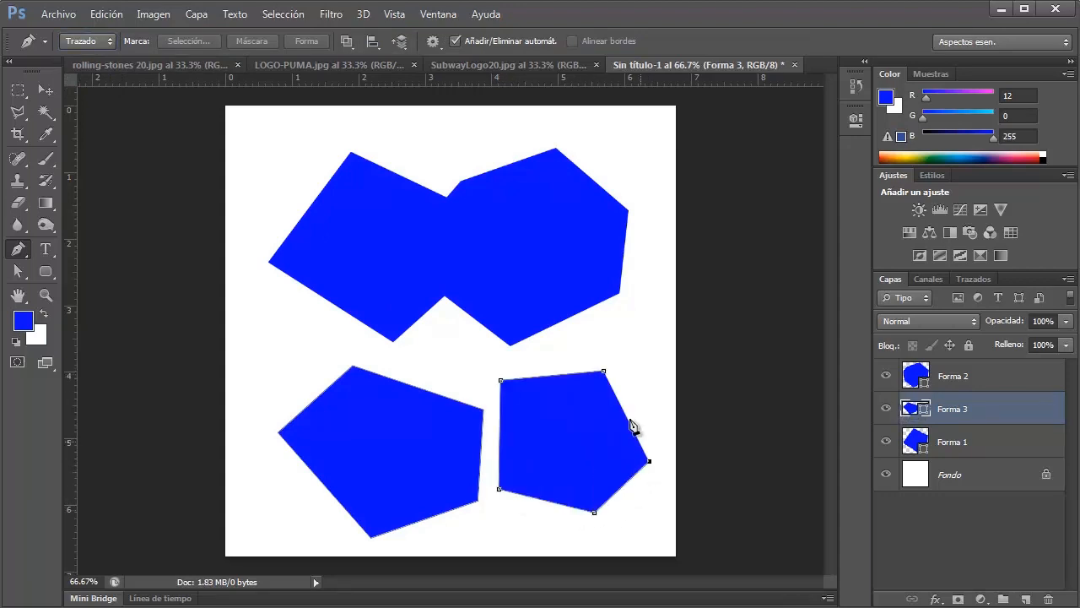
left_click(604, 373)
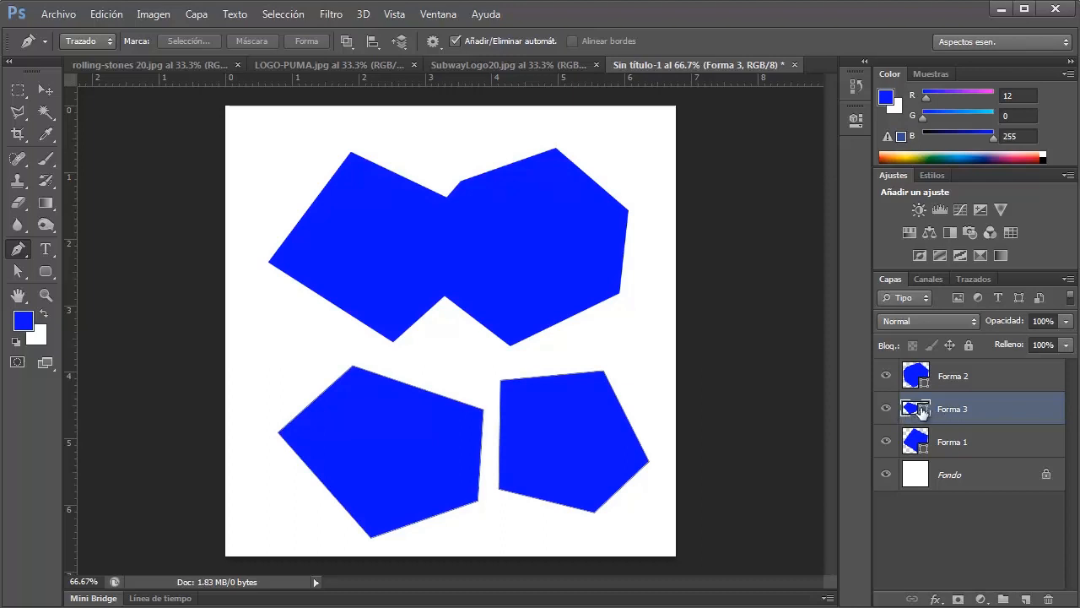
- Hide and show the Forma 3, Forma 2 and Forma 1 layers one by one to check which shapes each contains
left_click(889, 409)
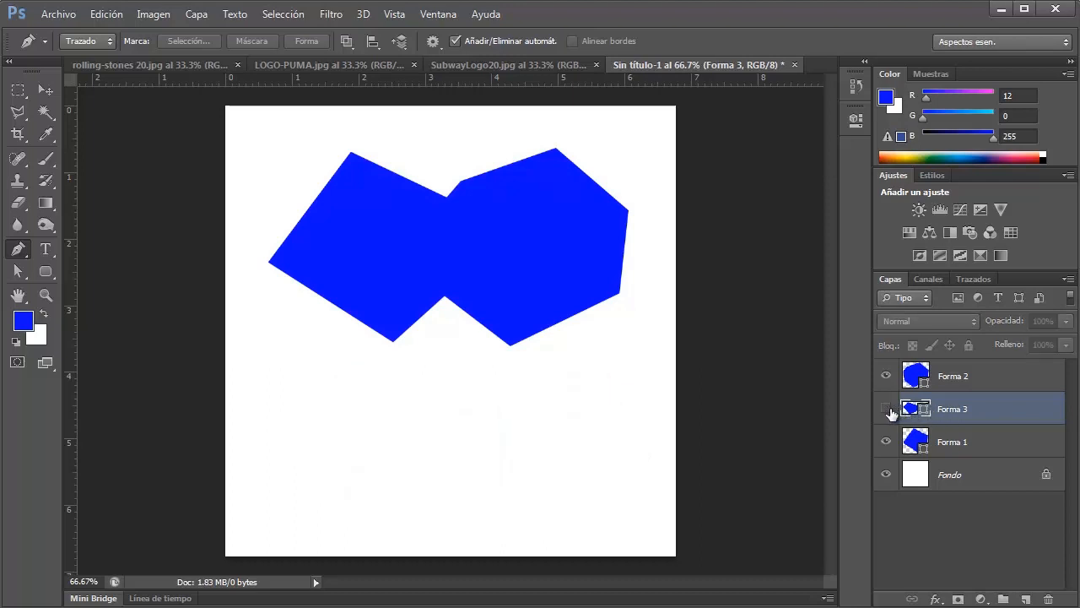
left_click(888, 409)
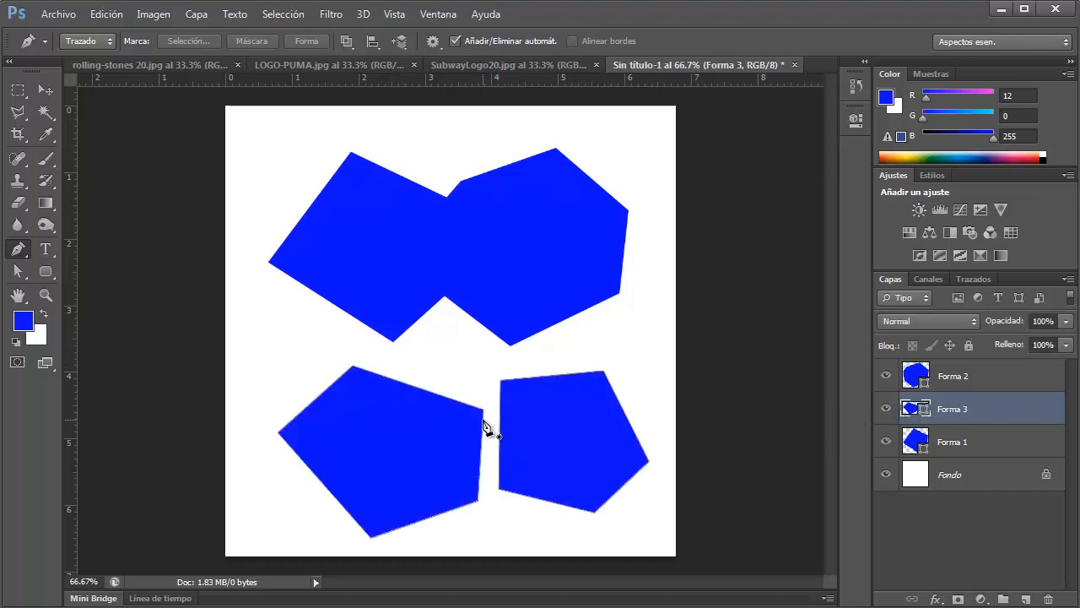
left_click(888, 376)
left_click(888, 375)
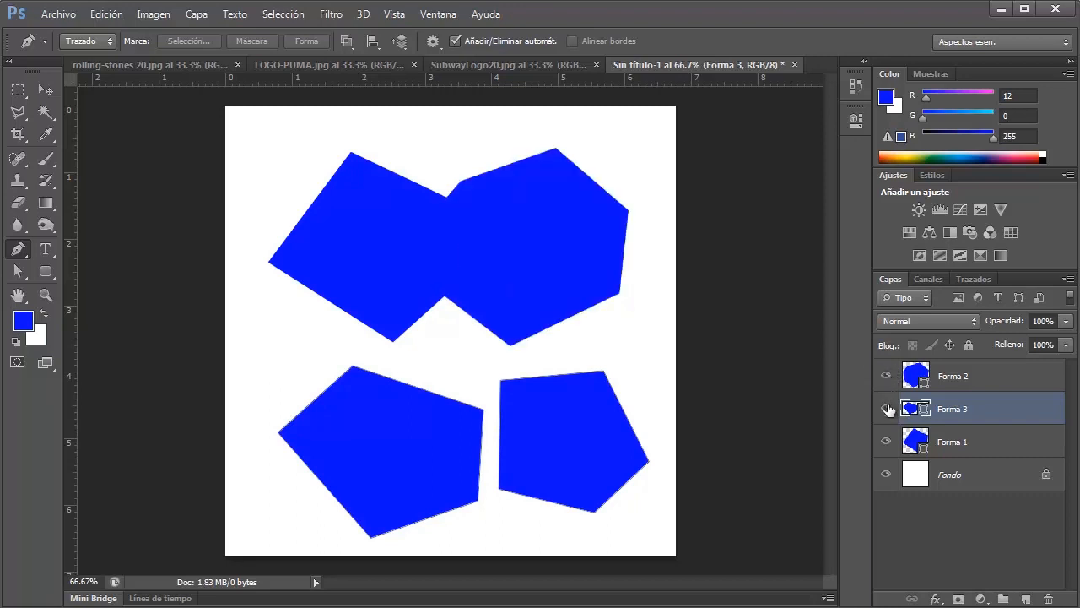
left_click(887, 442)
left_click(887, 442)
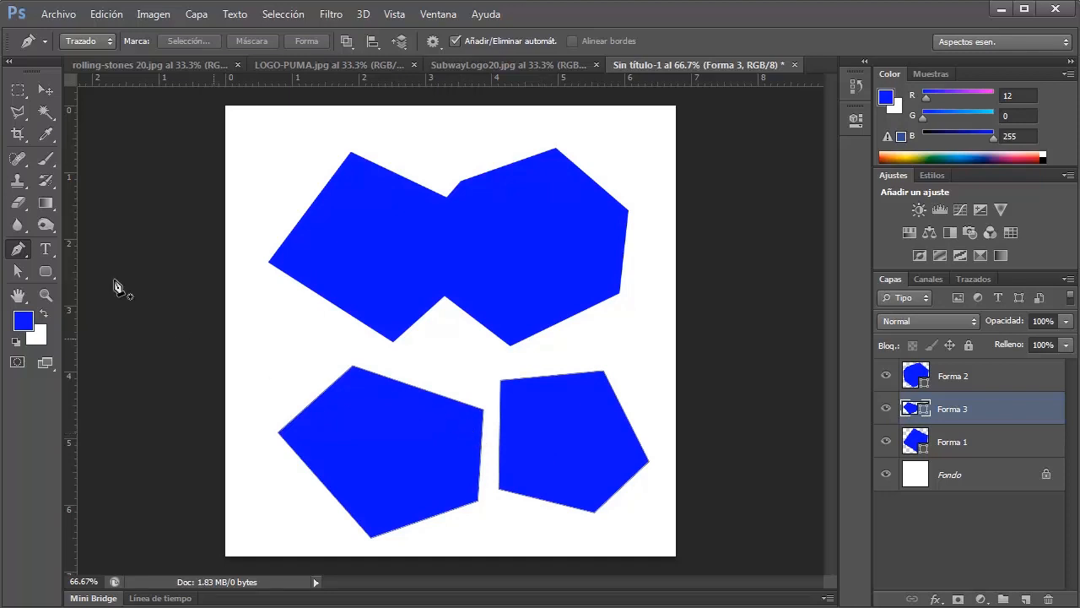
- Reshape the lower-right pentagon with the Direct Selection tool, moving its left anchor points outward so it overlaps the lower-left pentagon
left_click(21, 279)
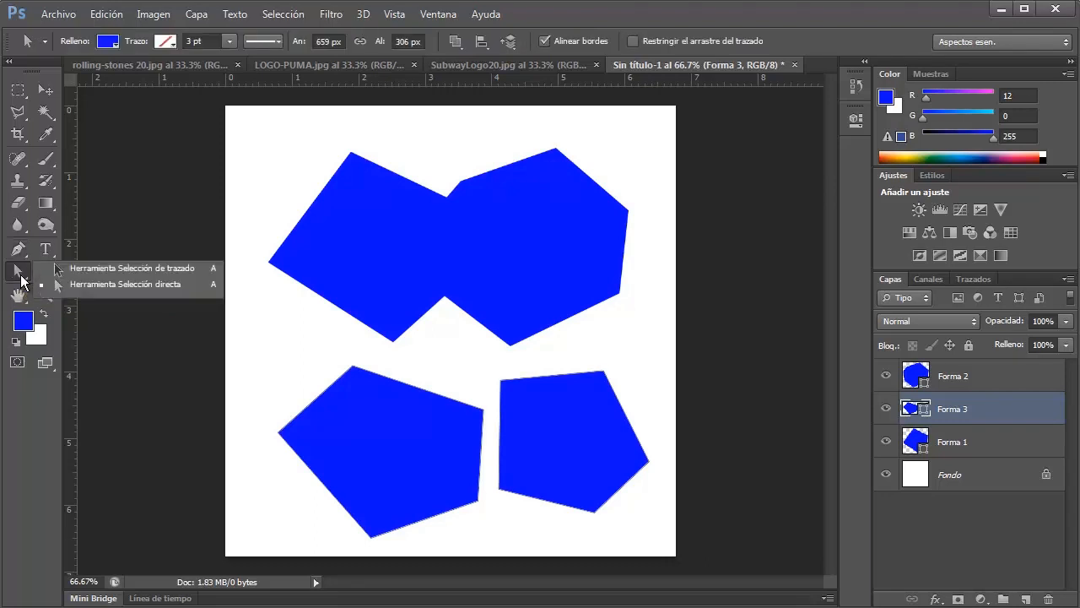
left_click(104, 285)
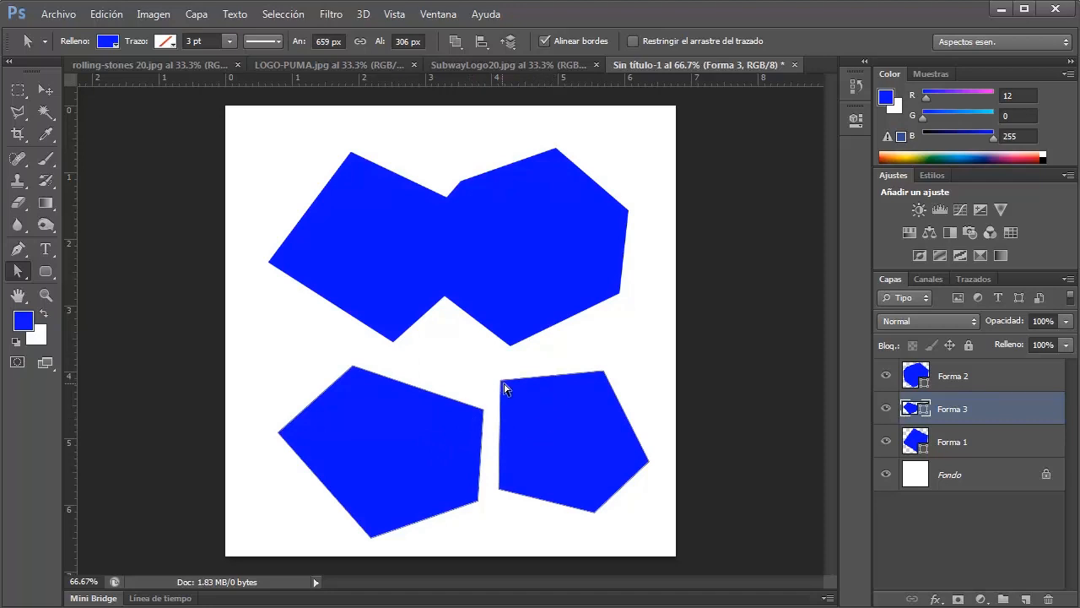
left_click_drag(506, 387, 611, 370)
left_click_drag(498, 375, 456, 370)
left_click_drag(499, 489, 423, 535)
left_click_drag(457, 375, 425, 370)
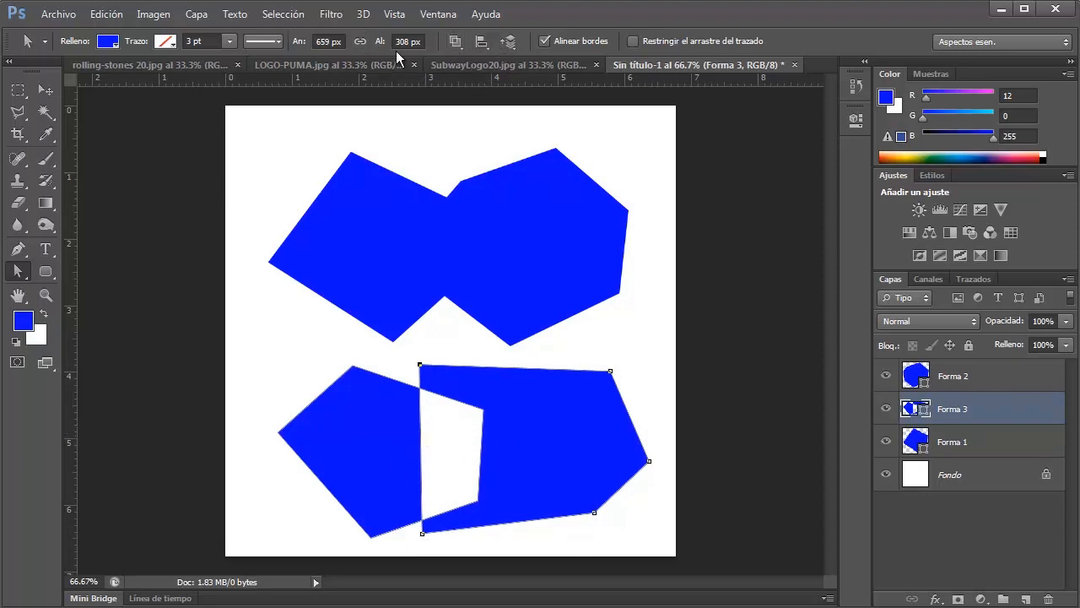
- Apply Combinar formas and then Restar forma frontal to the lower-right path on the Forma 3 layer
left_click(458, 46)
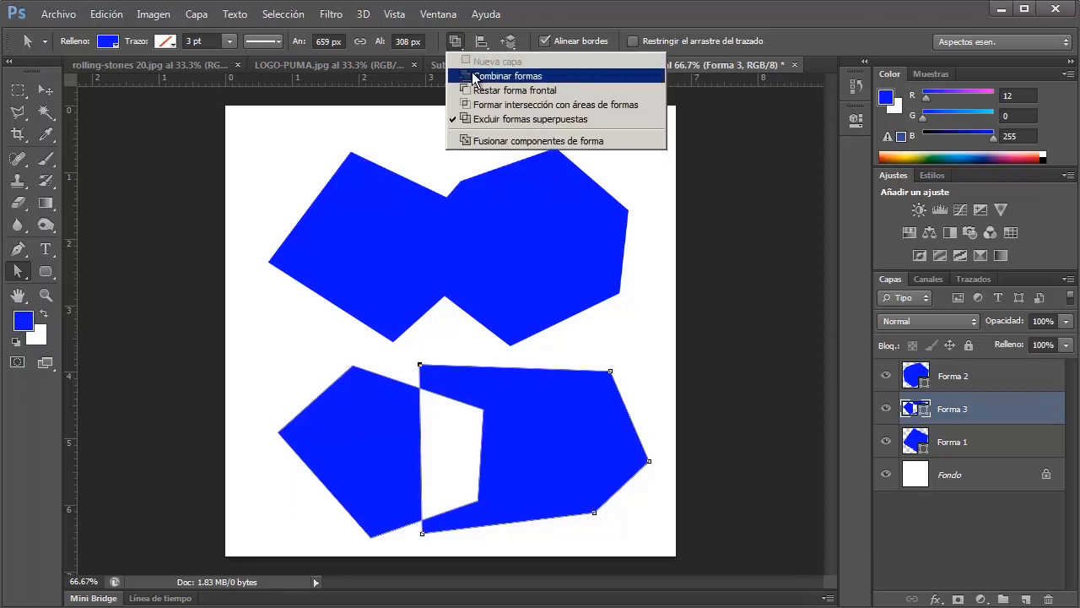
left_click(473, 78)
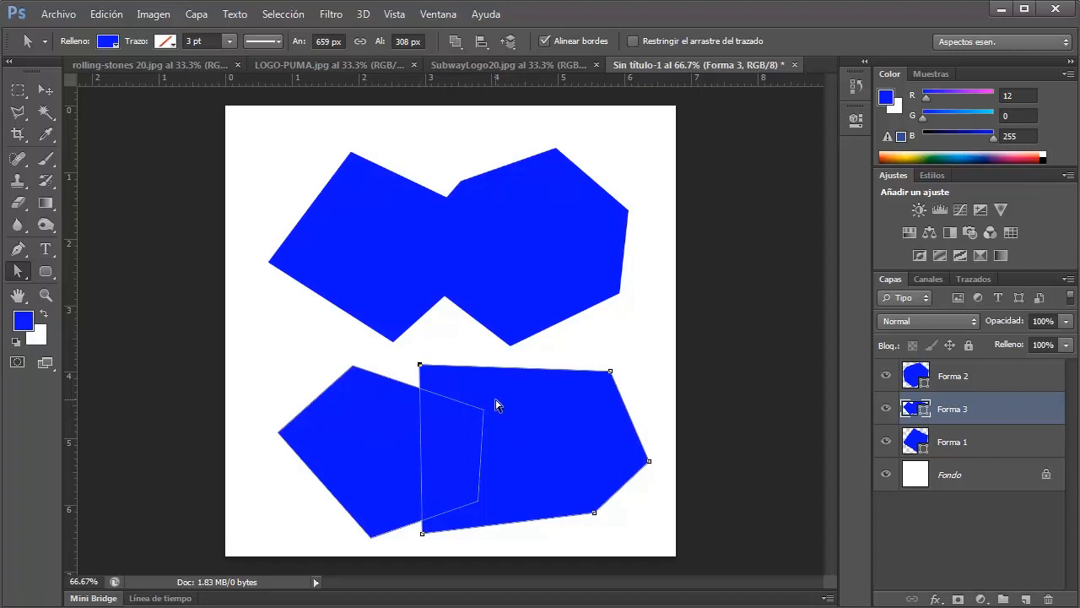
left_click(456, 44)
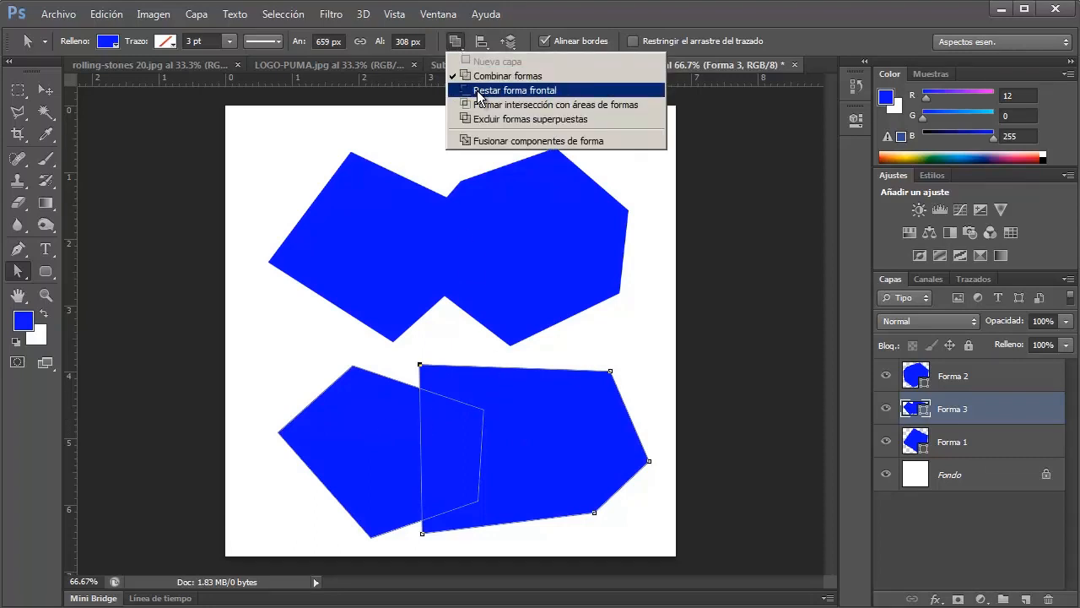
left_click(480, 91)
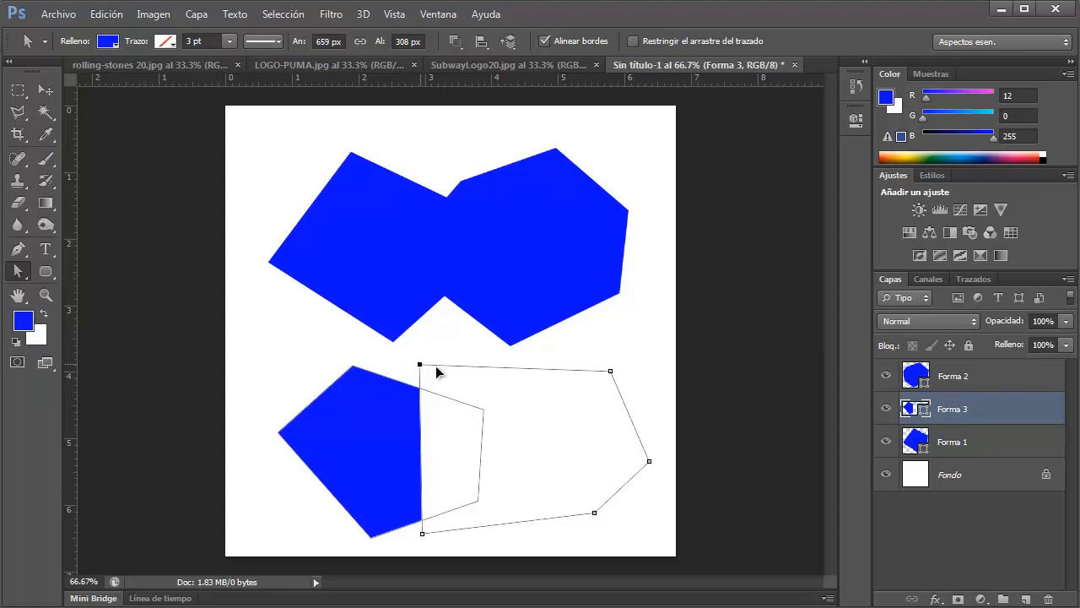
- Slant the lower-right path's left edge by moving its two left anchor points, and set the path to Formar intersección con áreas de formas
left_click_drag(436, 366, 413, 361)
left_click_drag(423, 534, 446, 533)
left_click(456, 41)
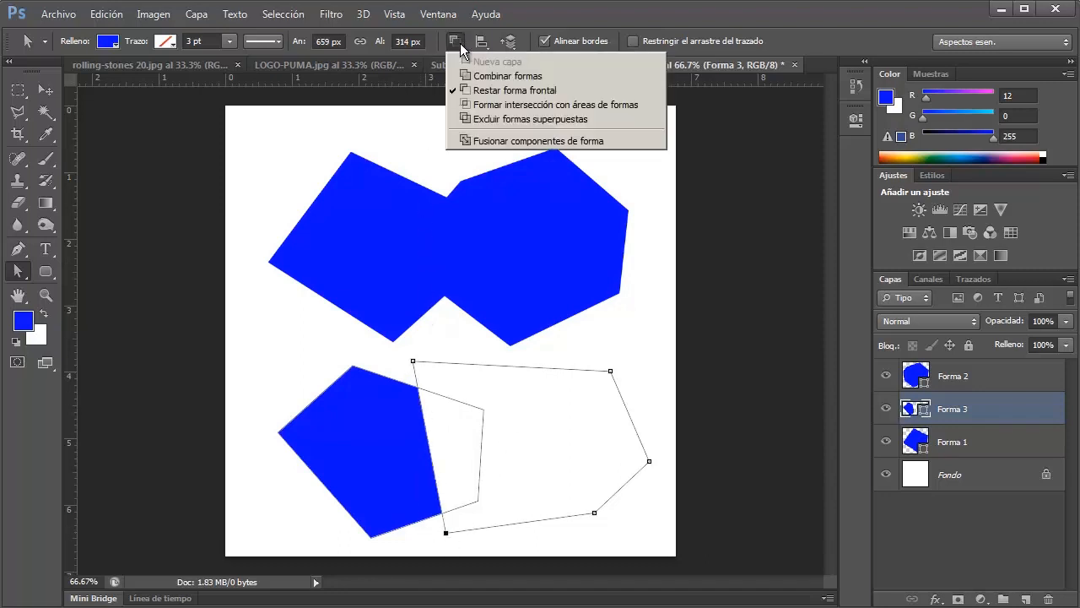
left_click(479, 105)
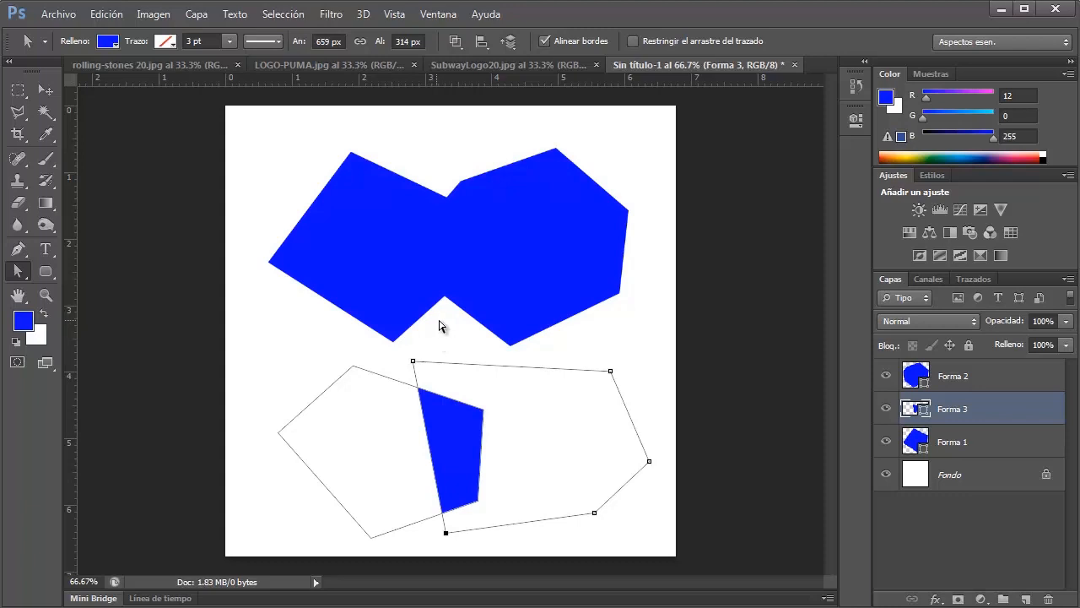
- Set the lower-right path to Excluir formas superpuestas and shift its upper-left anchor inward and its lower-left anchor outward
left_click(455, 42)
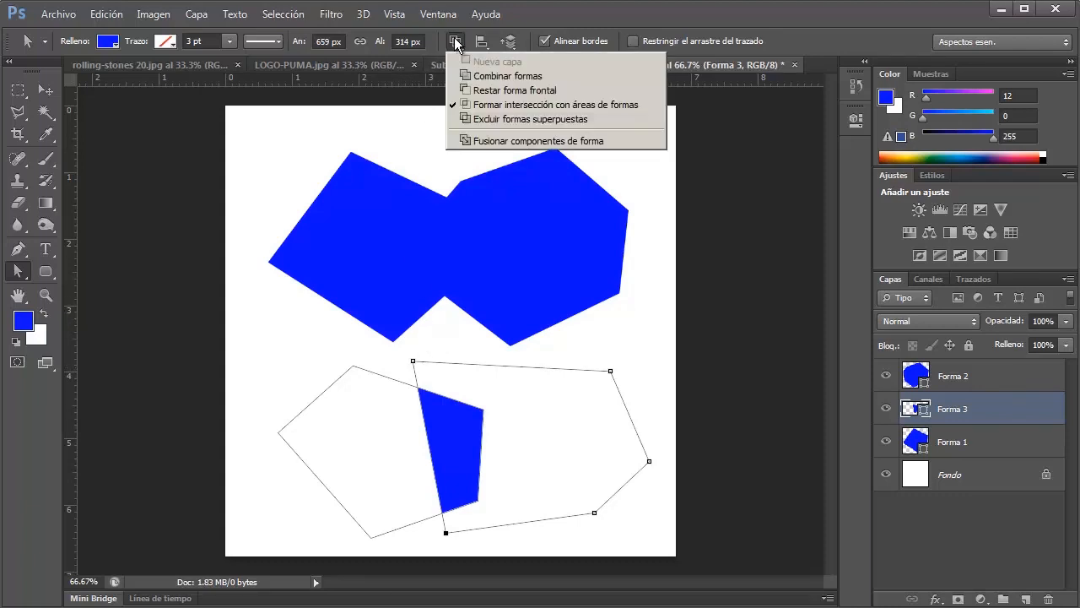
left_click(479, 122)
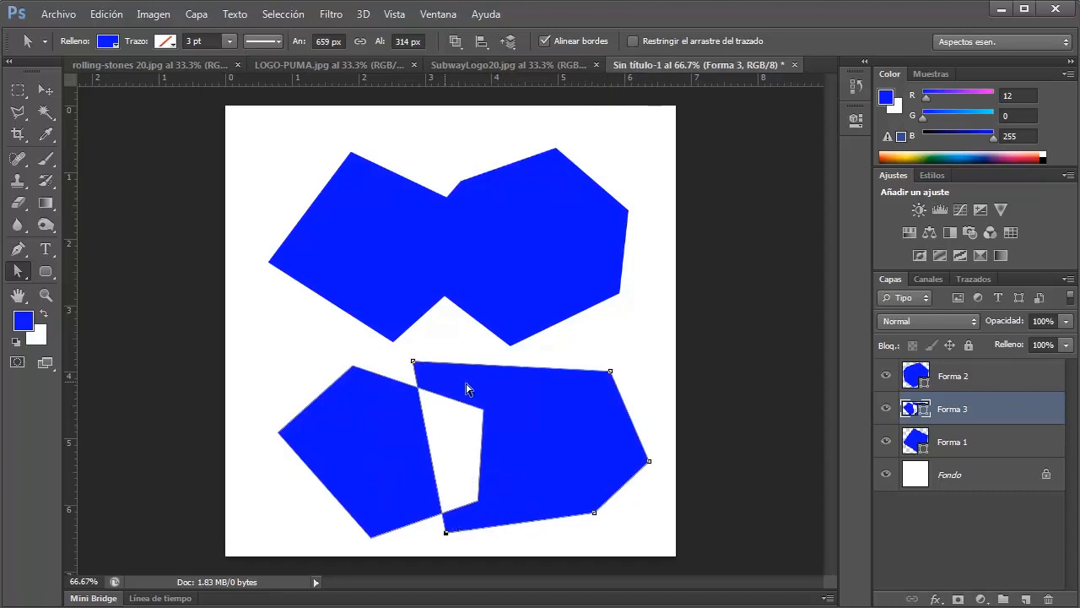
left_click_drag(414, 363, 436, 370)
left_click_drag(446, 532, 426, 536)
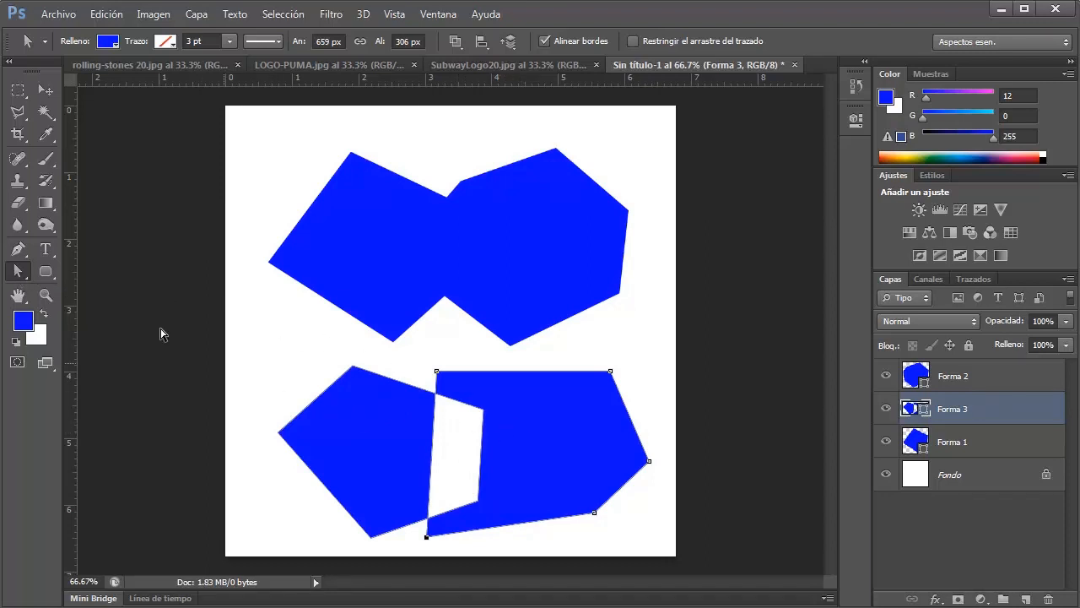
- Move the whole lower-right path onto the lower-left pentagon with the Path Selection tool
right_click(23, 276)
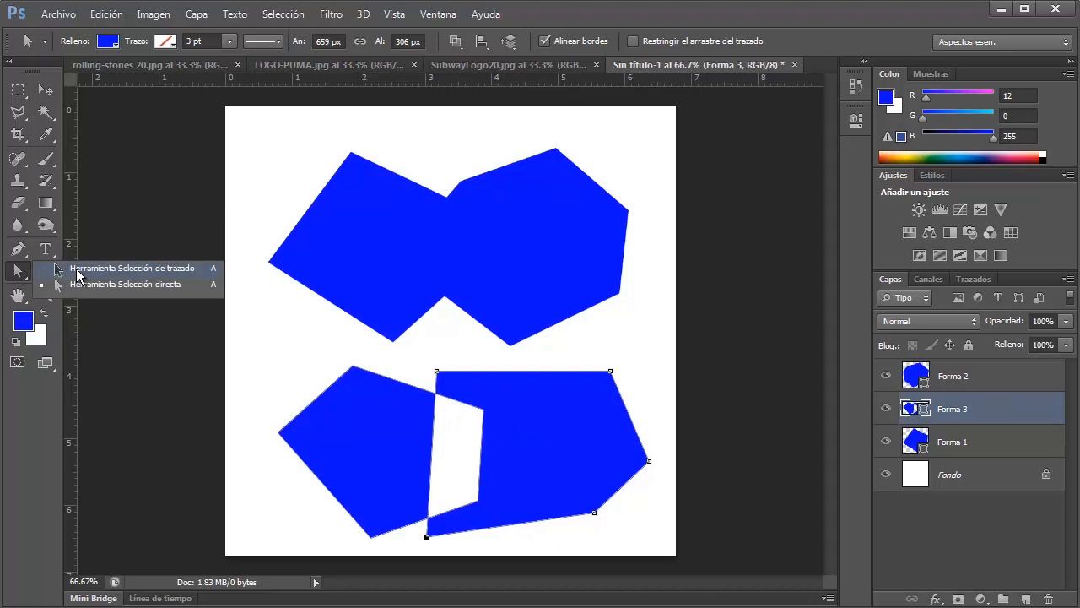
left_click(77, 274)
left_click_drag(540, 469, 350, 456)
left_click_drag(281, 380, 294, 386)
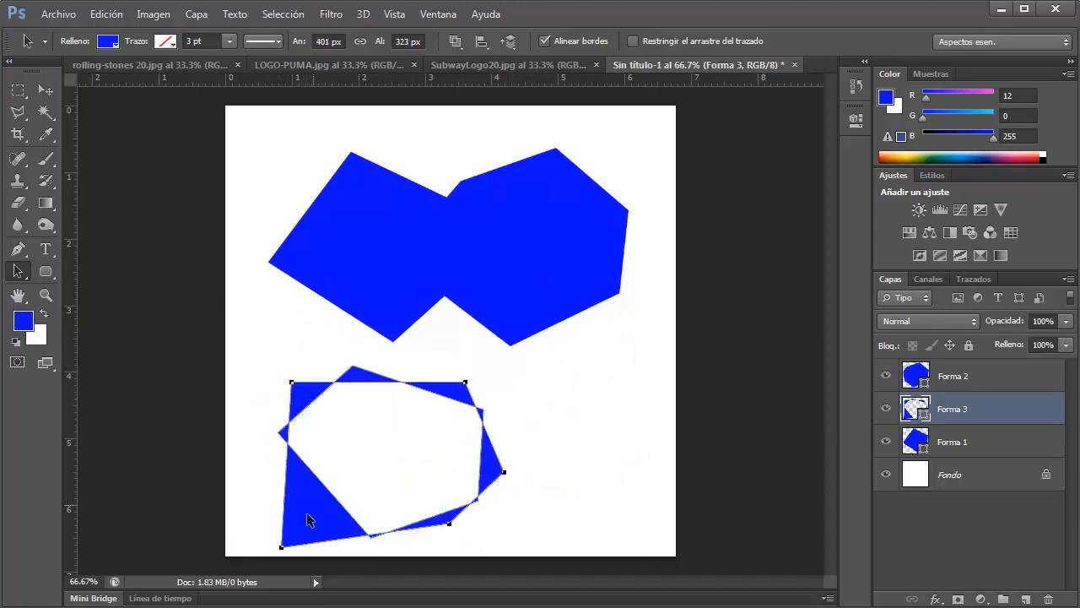
- Reshape the moved path with the Direct Selection tool, repositioning its five anchor points so its corners stick out around the lower-left pentagon
right_click(19, 272)
left_click(131, 284)
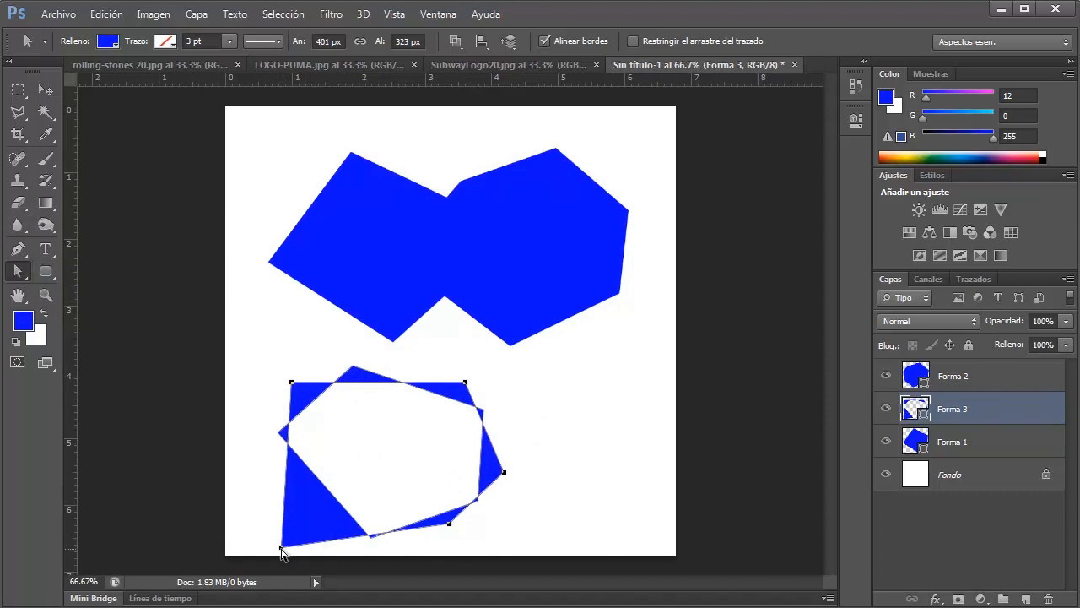
left_click_drag(281, 553, 283, 516)
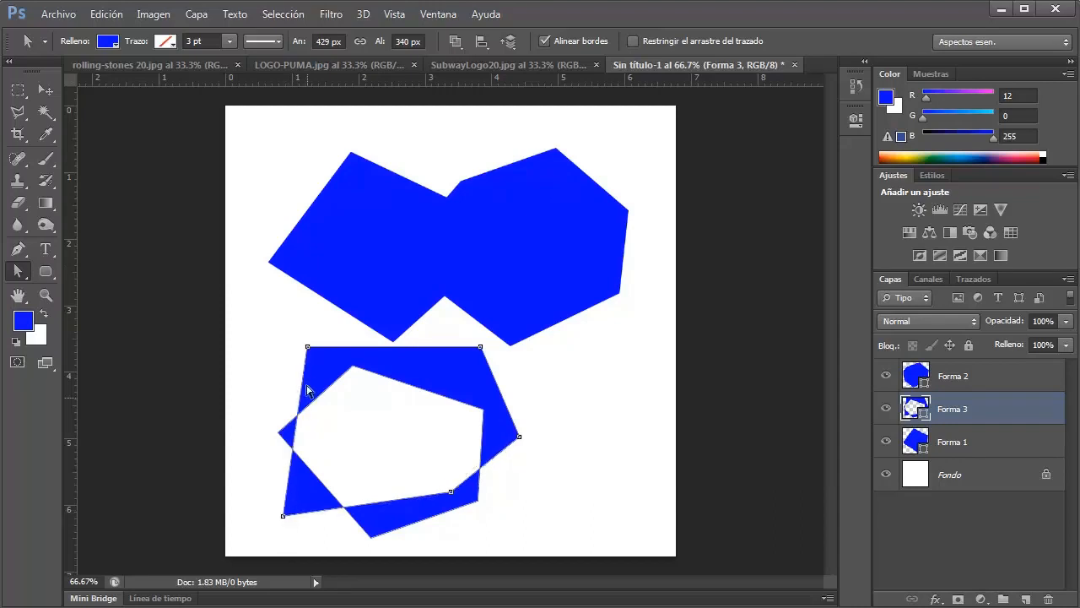
left_click_drag(307, 348, 288, 392)
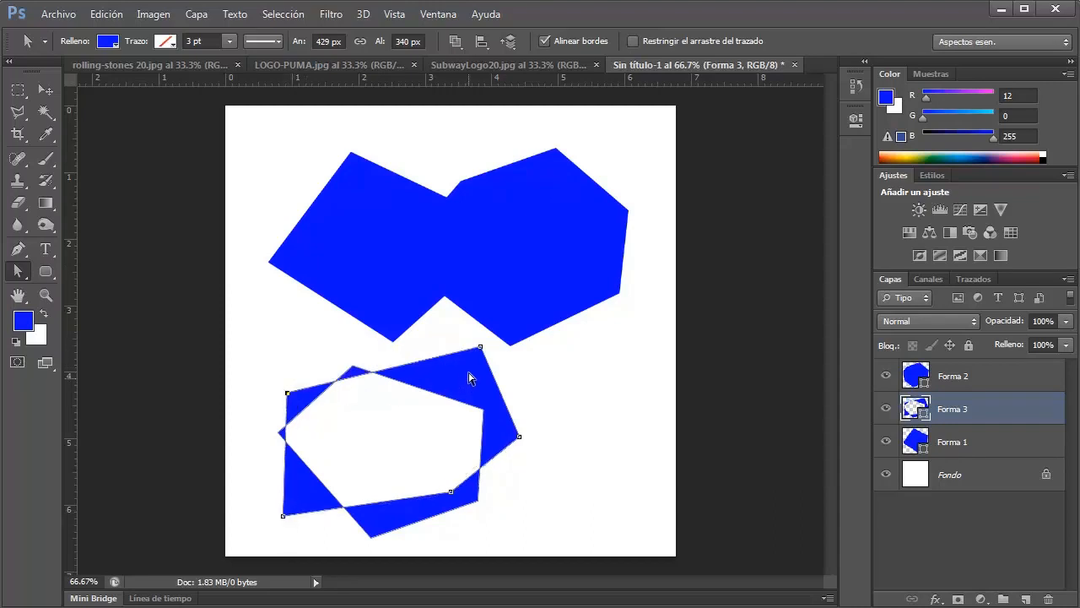
left_click_drag(480, 348, 434, 372)
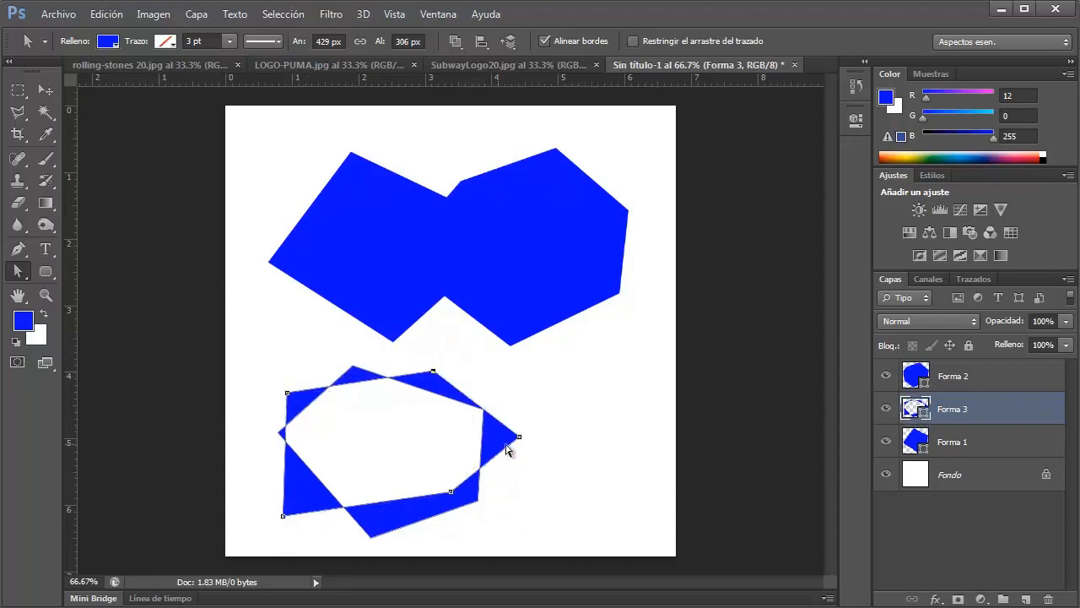
left_click_drag(519, 437, 506, 459)
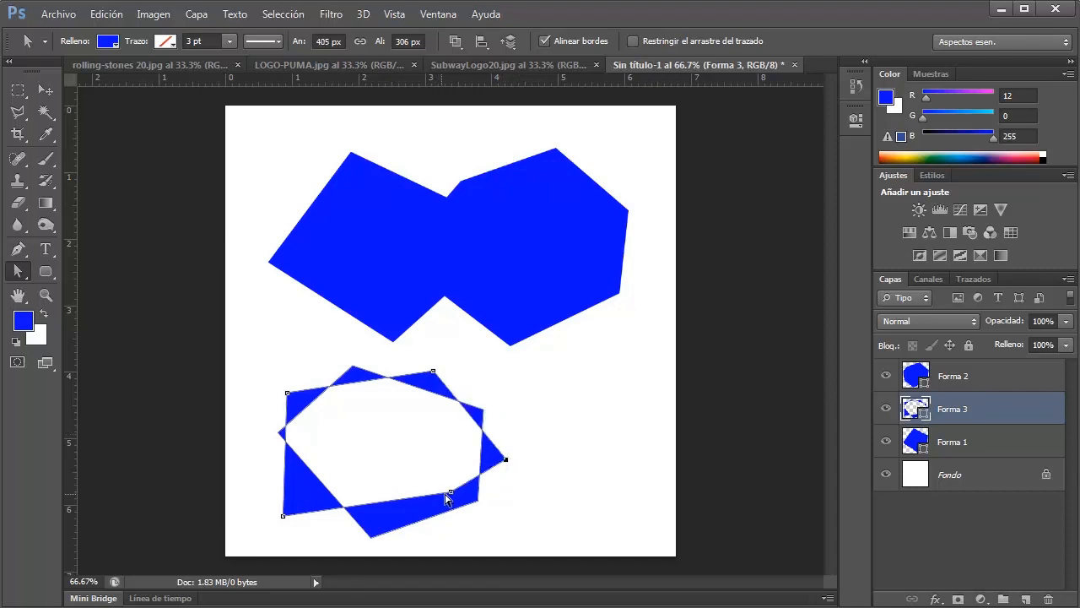
left_click_drag(452, 498, 432, 531)
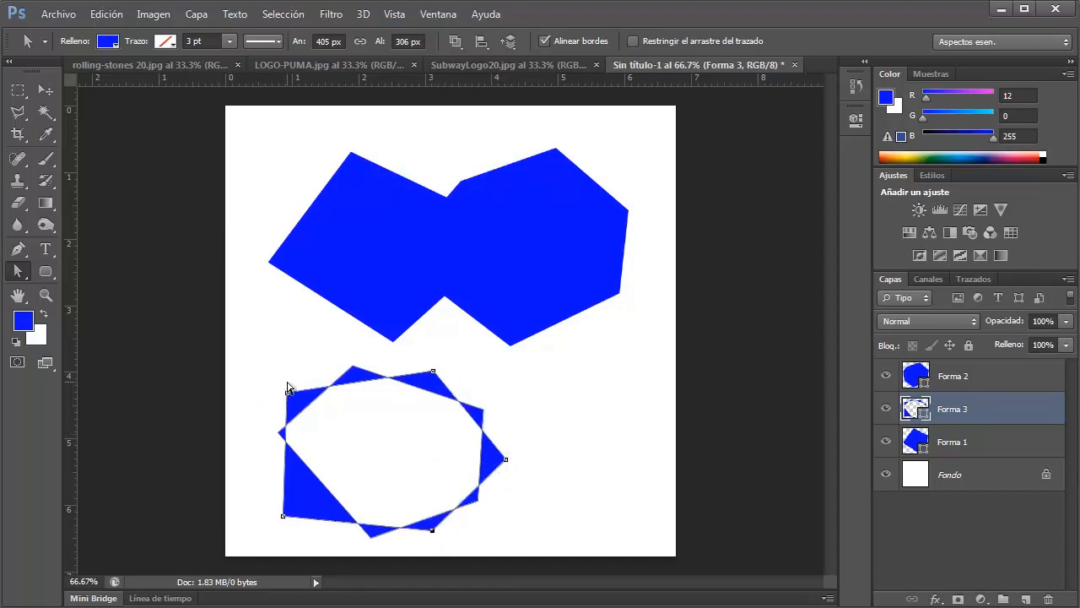
- Move the reshaped path back to the lower right so it partly overlaps the left pentagon, and shift the left pentagon slightly upward
left_click(30, 274)
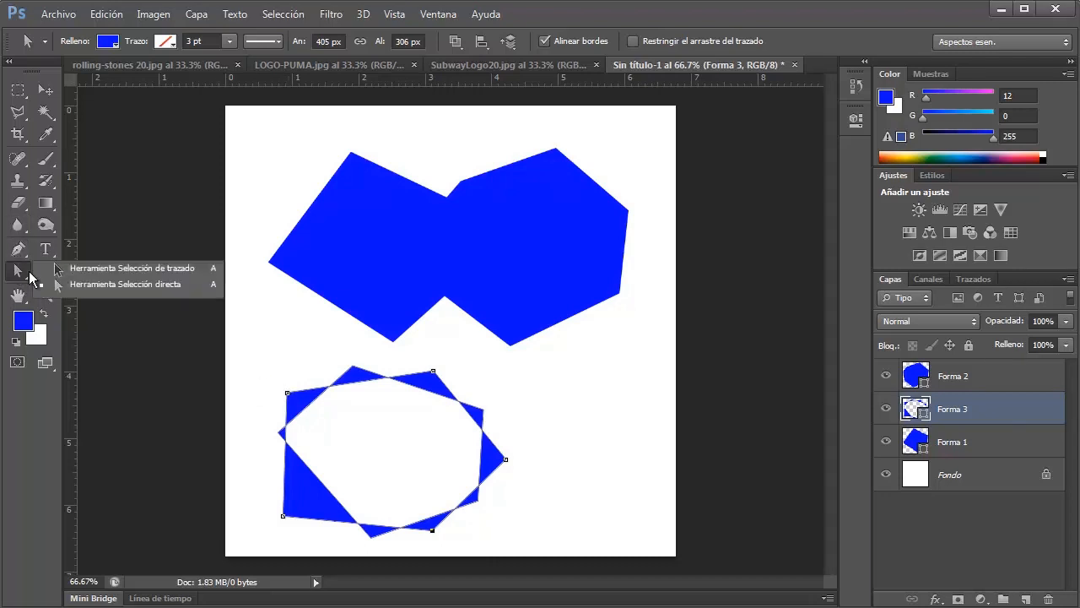
left_click(97, 272)
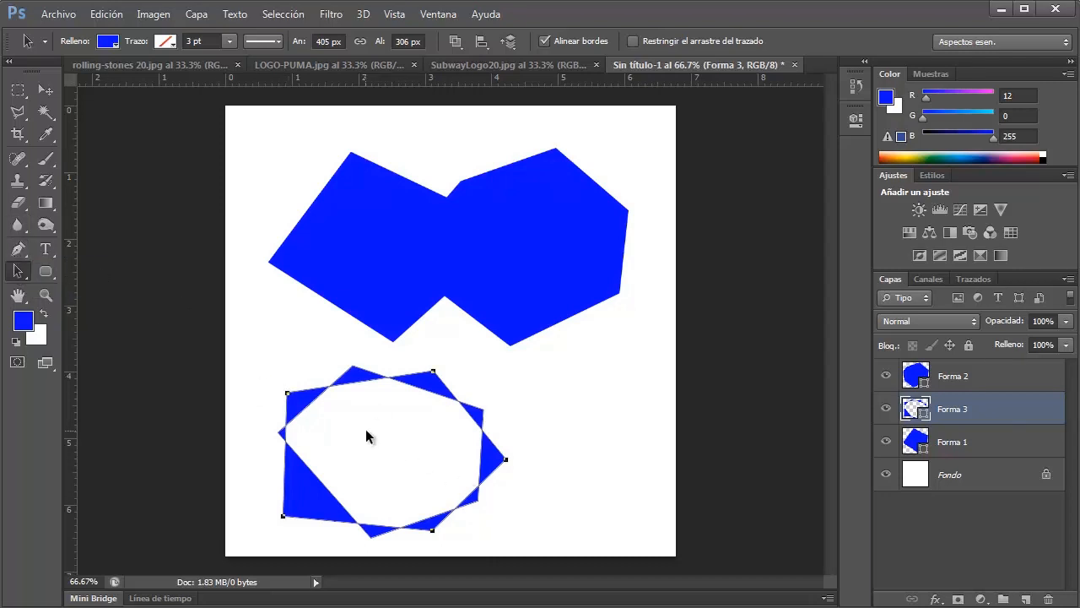
left_click_drag(366, 428, 525, 415)
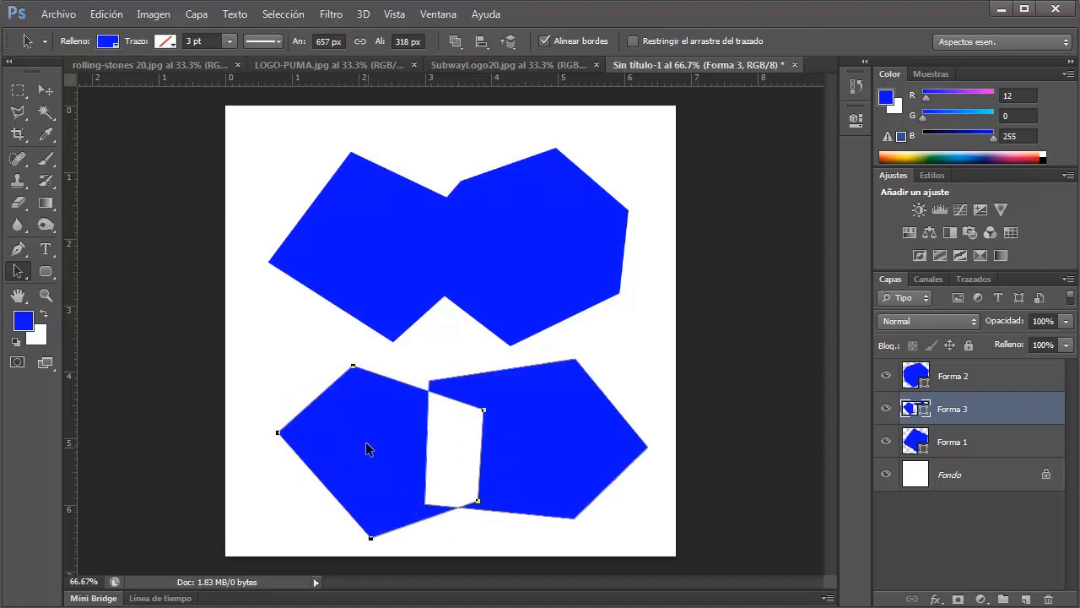
left_click_drag(366, 448, 382, 411)
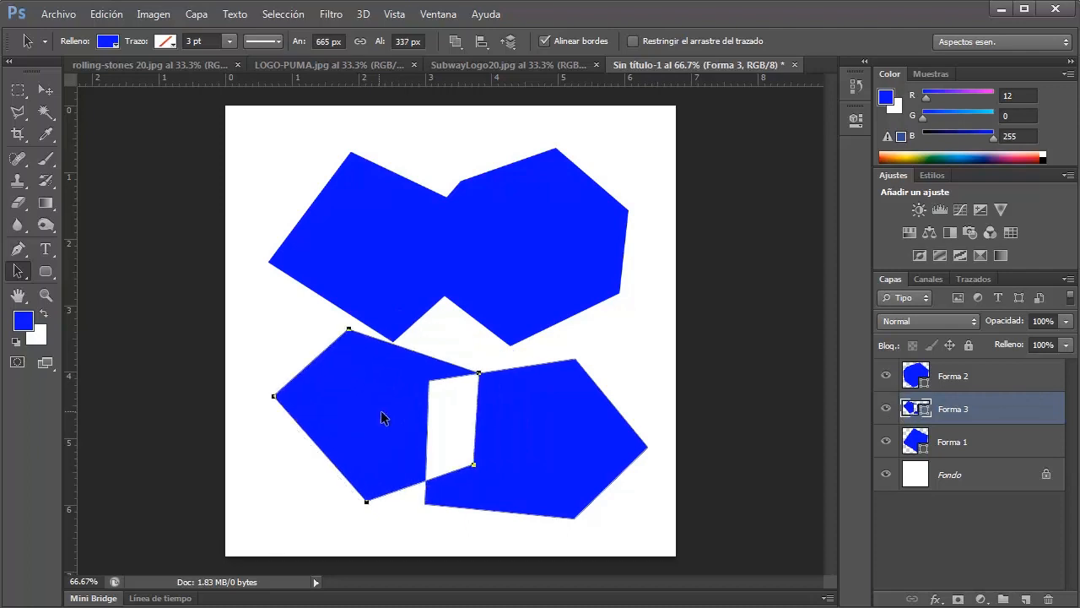
- Merge the two overlapping Forma 3 paths using Combinar formas and Fusionar componentes de forma, and nudge the merged shape slightly
left_click(457, 43)
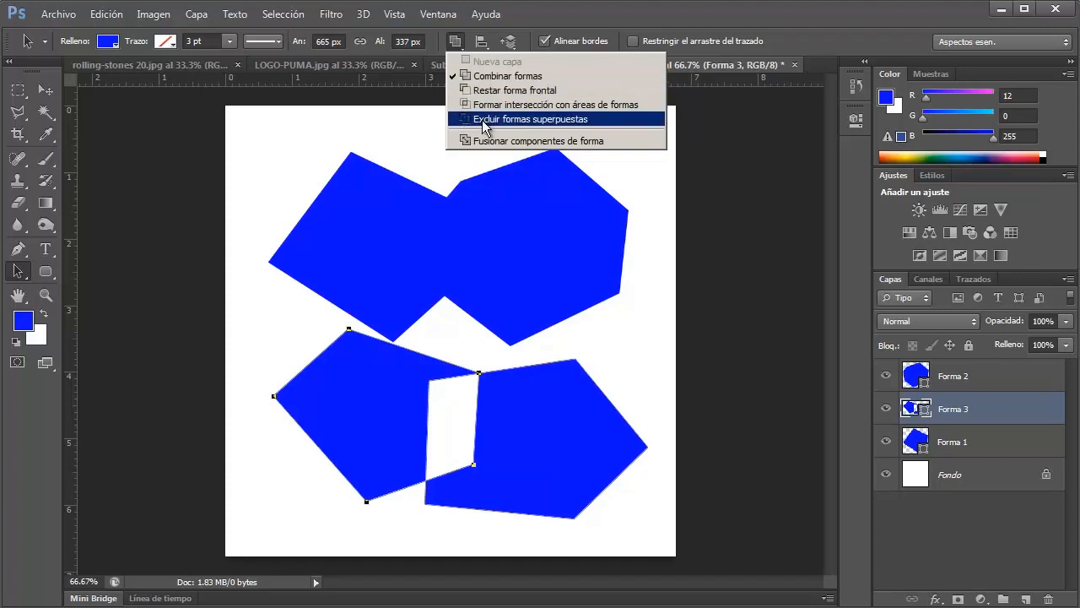
left_click(486, 78)
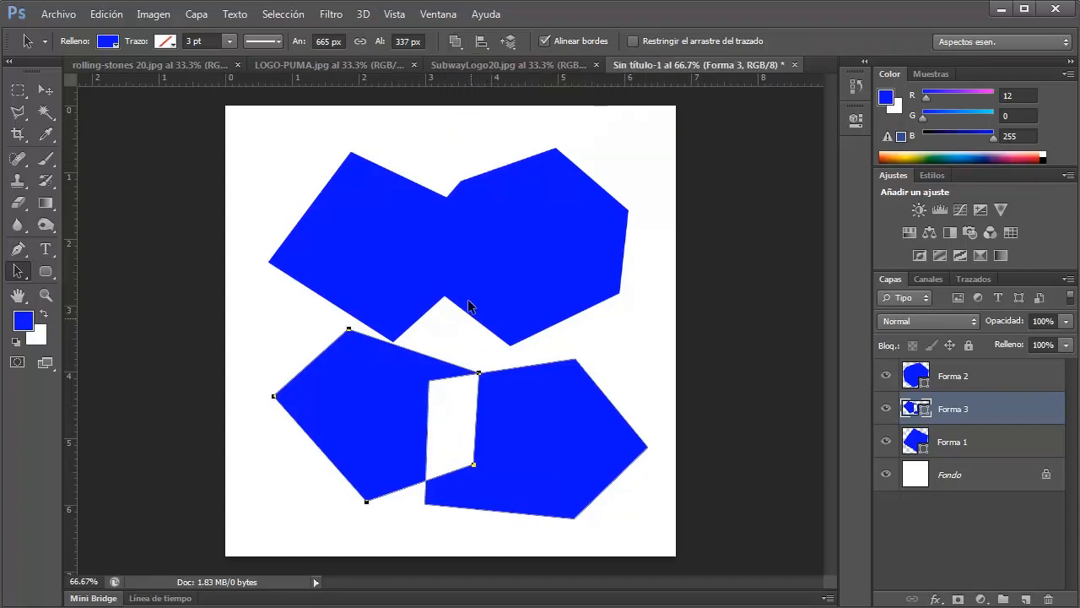
left_click(455, 41)
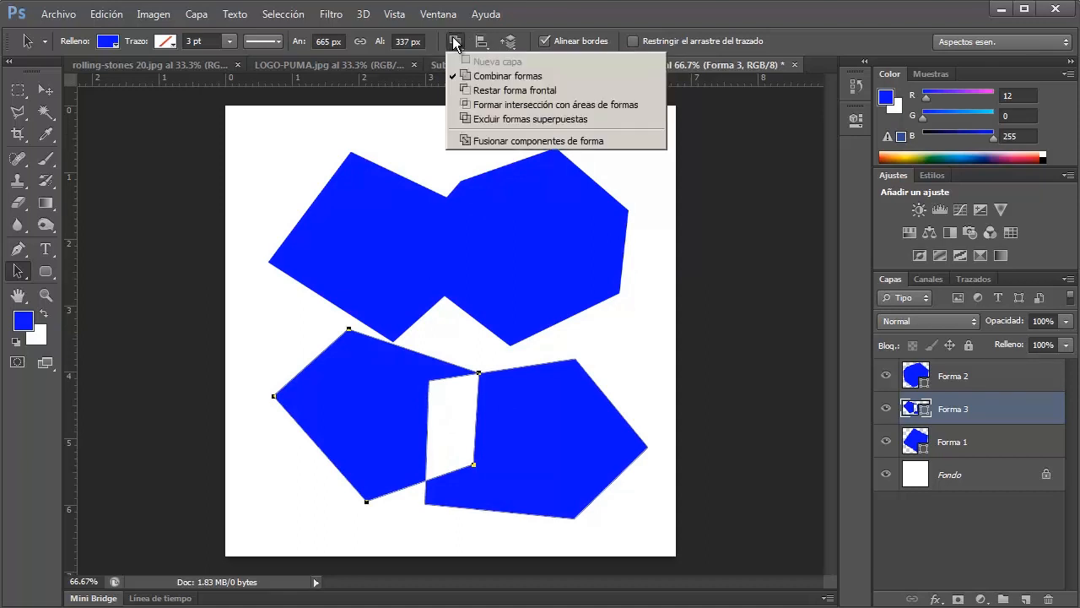
left_click(499, 141)
mouse_move(533, 416)
left_mouse_down()
mouse_move(518, 414)
mouse_move(550, 422)
mouse_move(537, 421)
left_mouse_up()
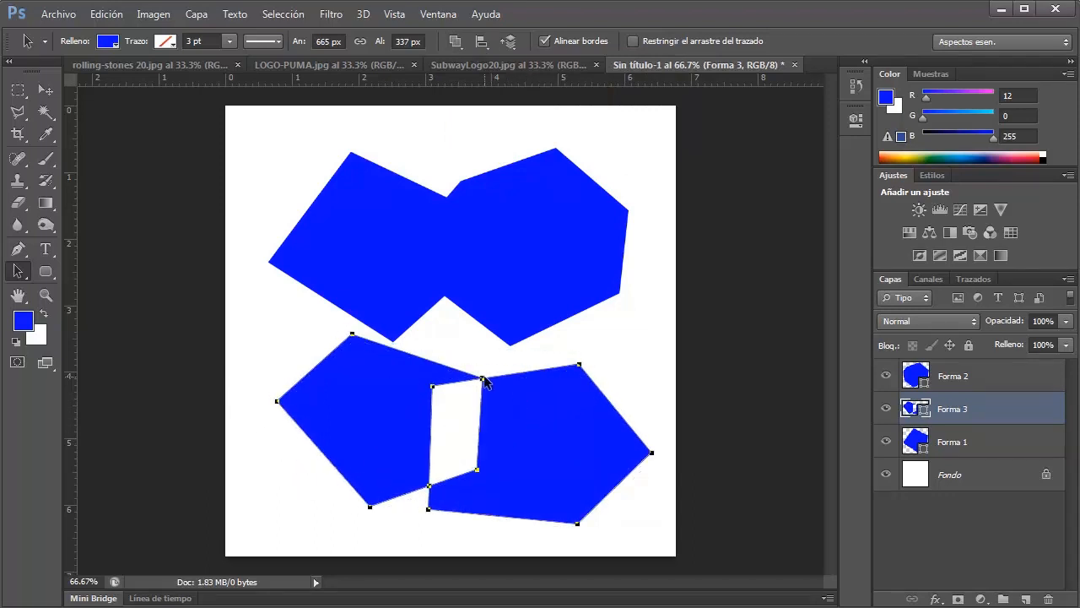
- Reshape the merged shape with the Direct Selection tool, raising its upper-right corner and moving two opposite corners of the inner hole outward
left_click(17, 270)
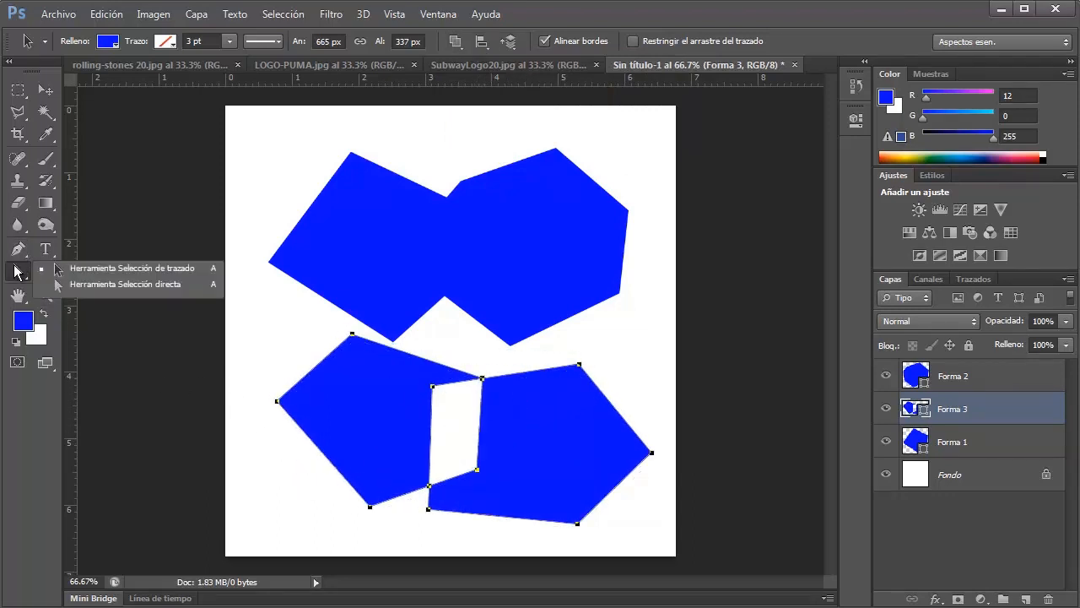
left_click(103, 289)
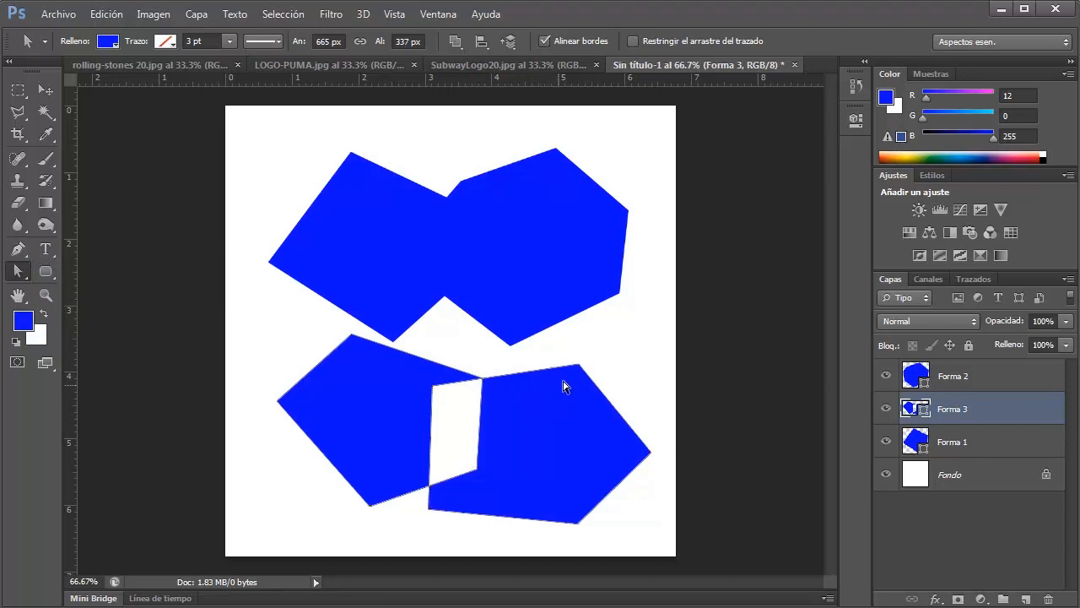
left_click_drag(579, 367, 568, 338)
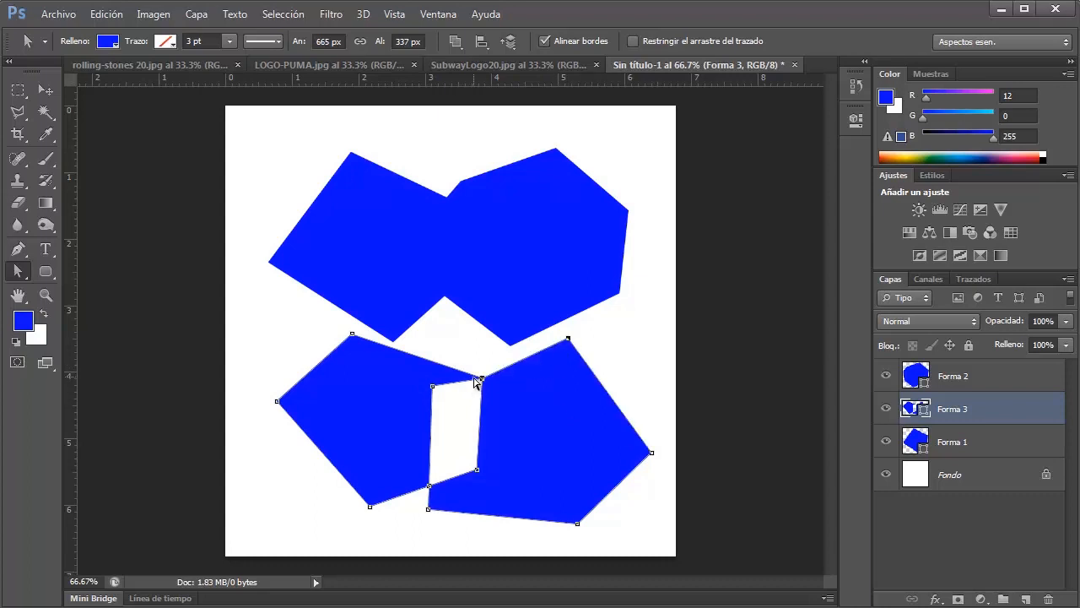
left_click_drag(432, 385, 415, 415)
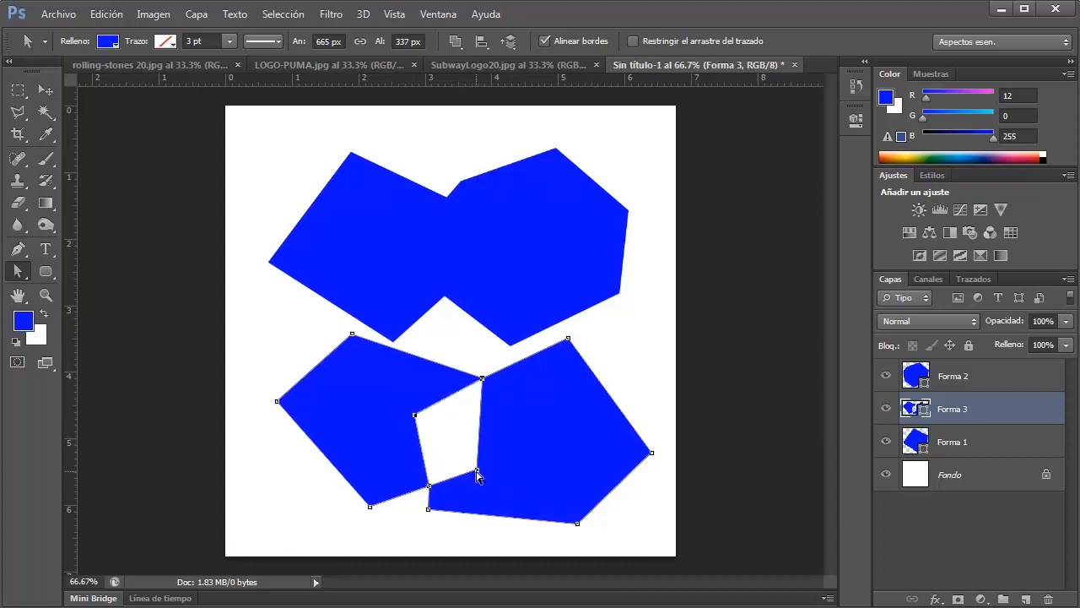
left_click_drag(477, 471, 518, 438)
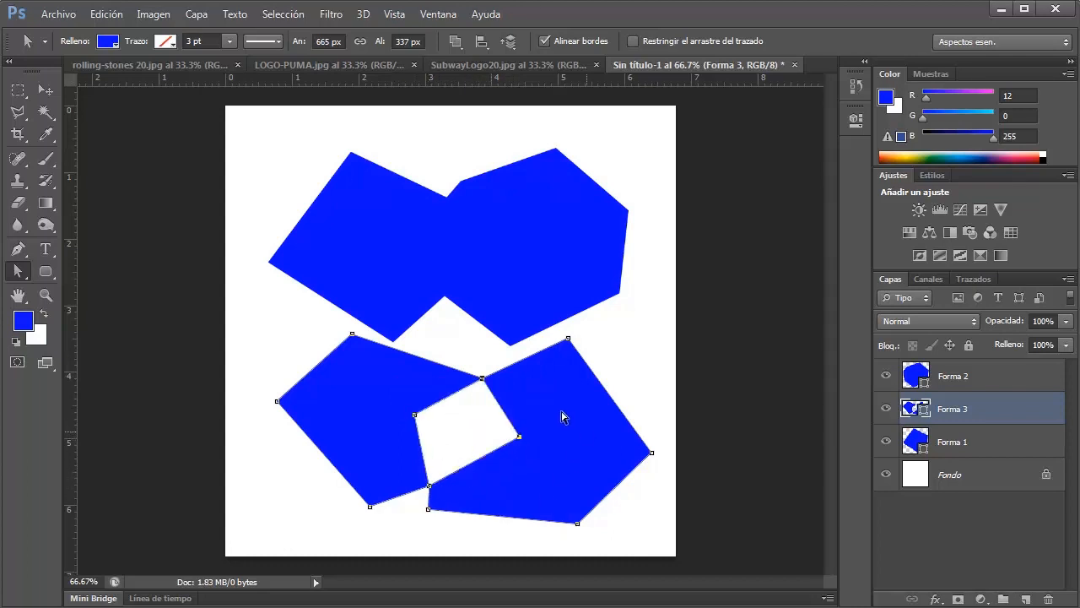
- Reposition the entire merged shape with the Path Selection tool, placing it just below the upper shapes
left_click_drag(18, 271, 118, 270)
left_click_drag(383, 409, 364, 425)
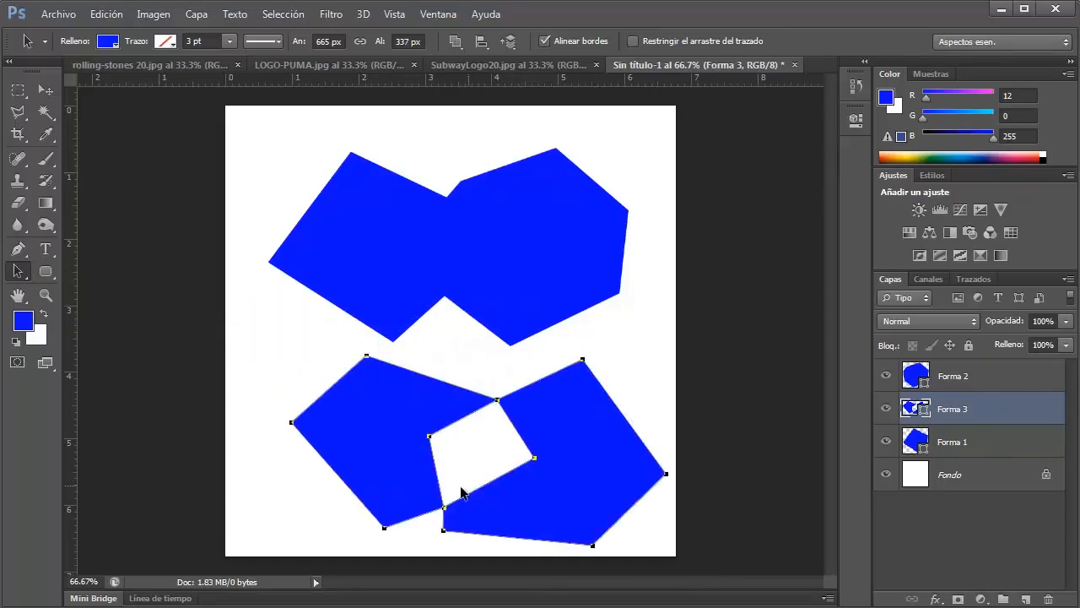
left_click_drag(558, 457, 535, 428)
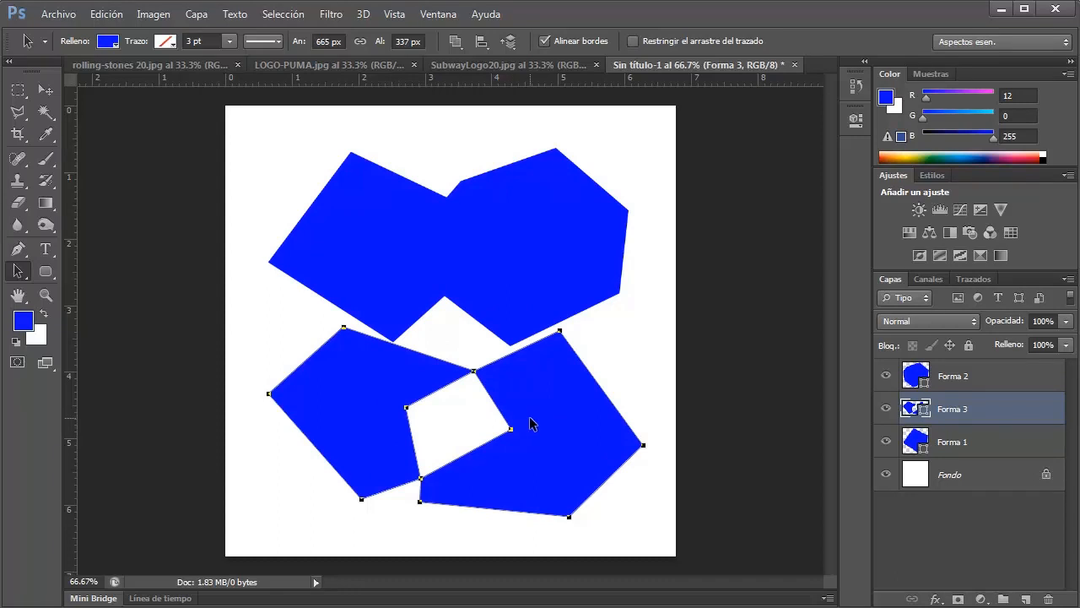
- Draw a closed four-sided path with the Pen tool in Trazado mode on Forma 3, over the upper-left blue shape
left_click(17, 250)
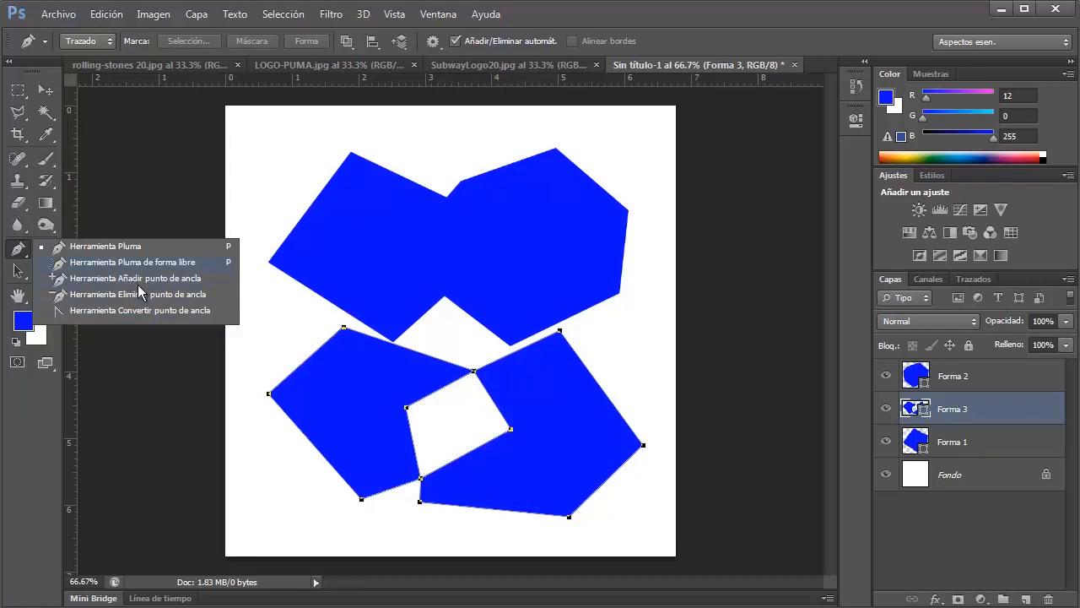
left_click(16, 247)
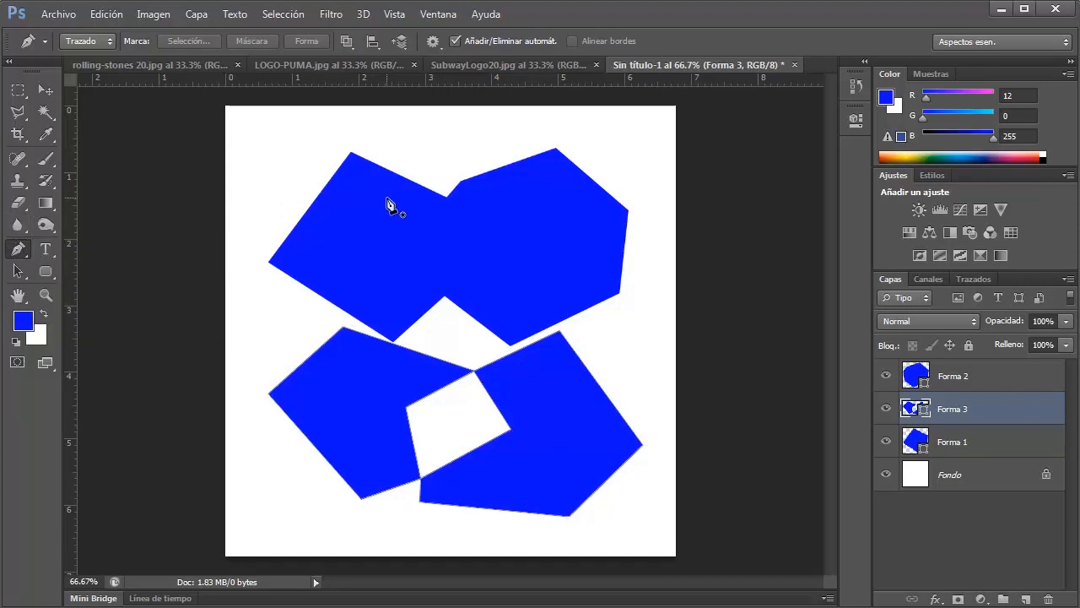
left_click(281, 161)
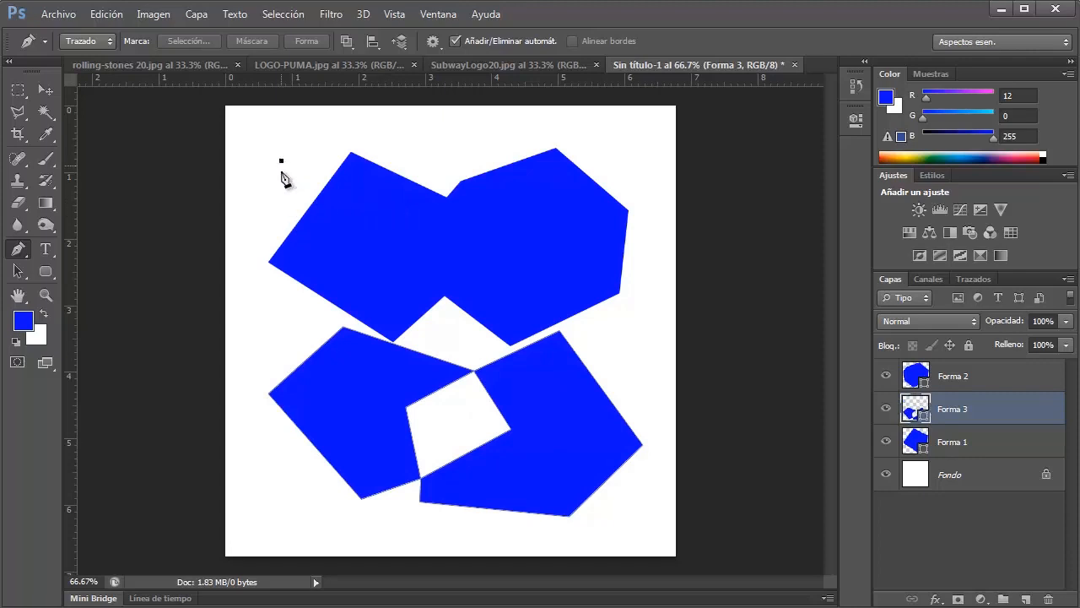
left_click(281, 316)
left_click(466, 252)
left_click(454, 141)
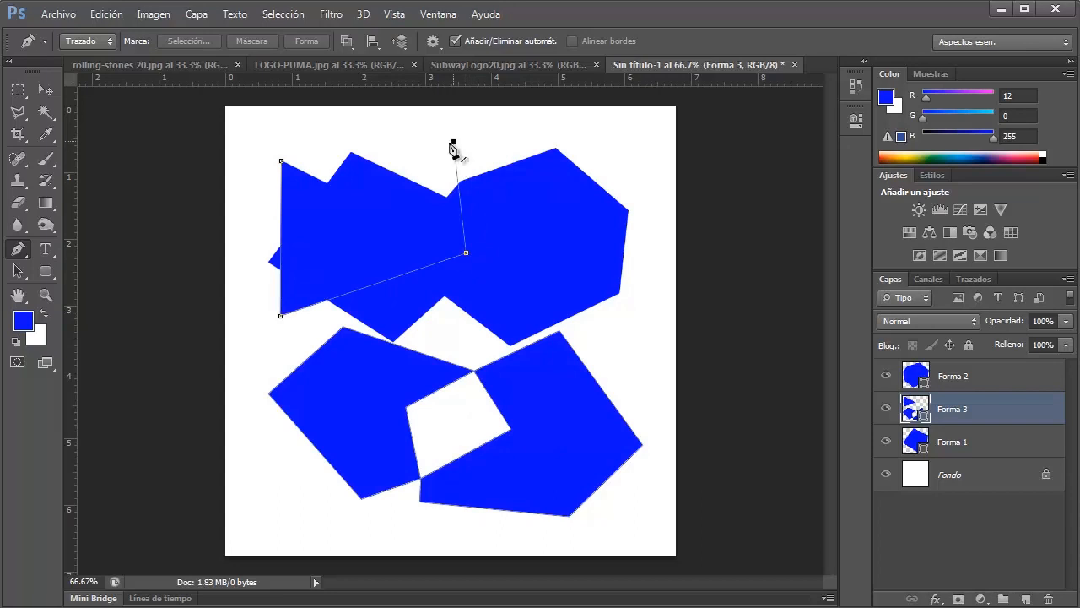
left_click(283, 162)
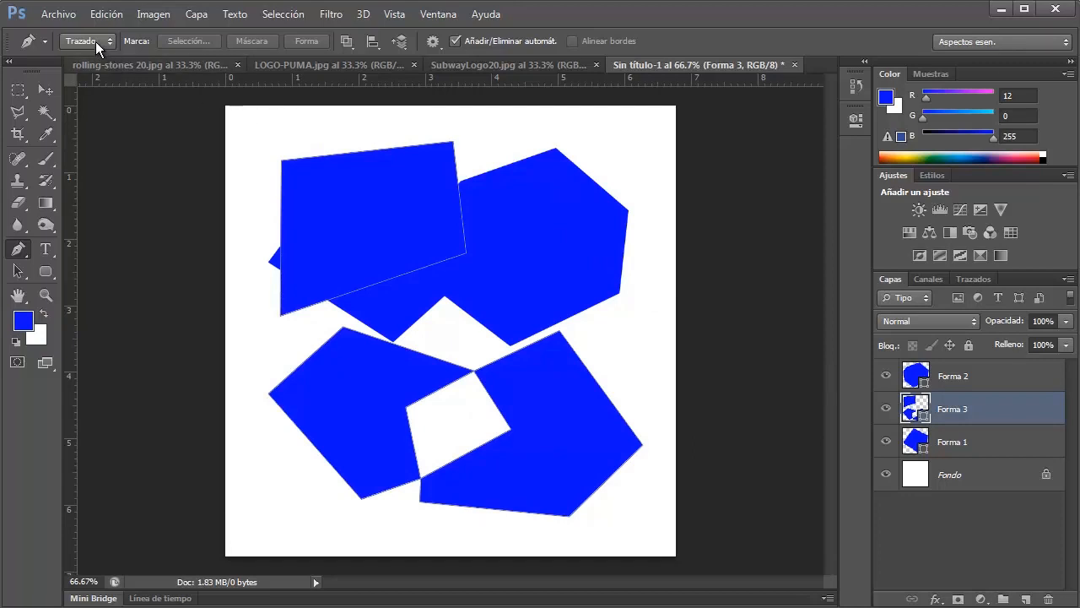
- Draw a closed five-sided path on the Forma 3 layer, overlapping the right side of the upper-right blue shape
left_click(539, 136)
left_click(511, 229)
left_click(603, 327)
left_click(652, 281)
left_click(651, 178)
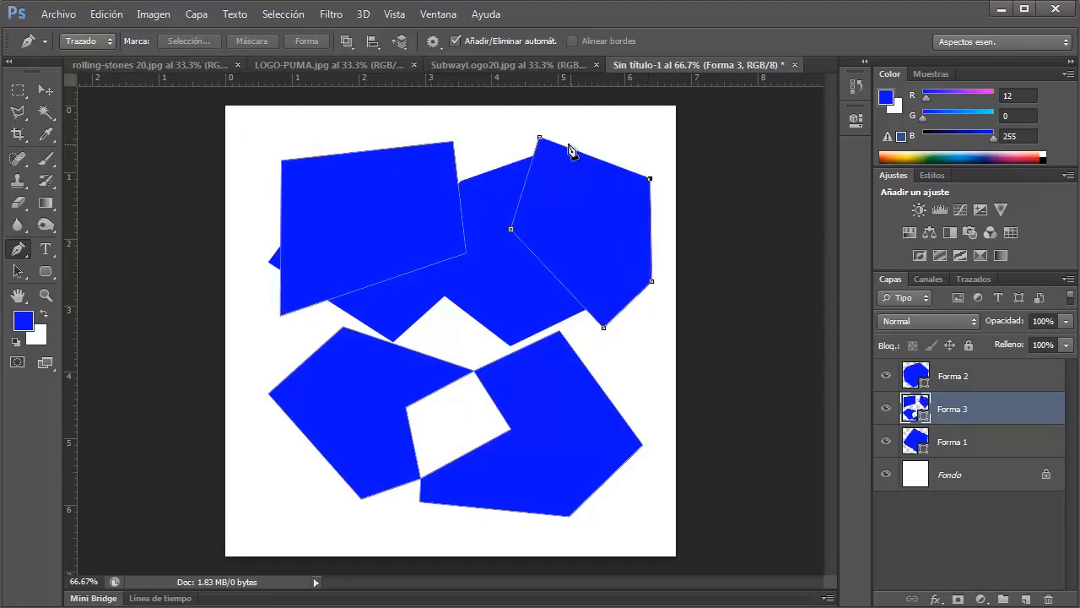
left_click(539, 137)
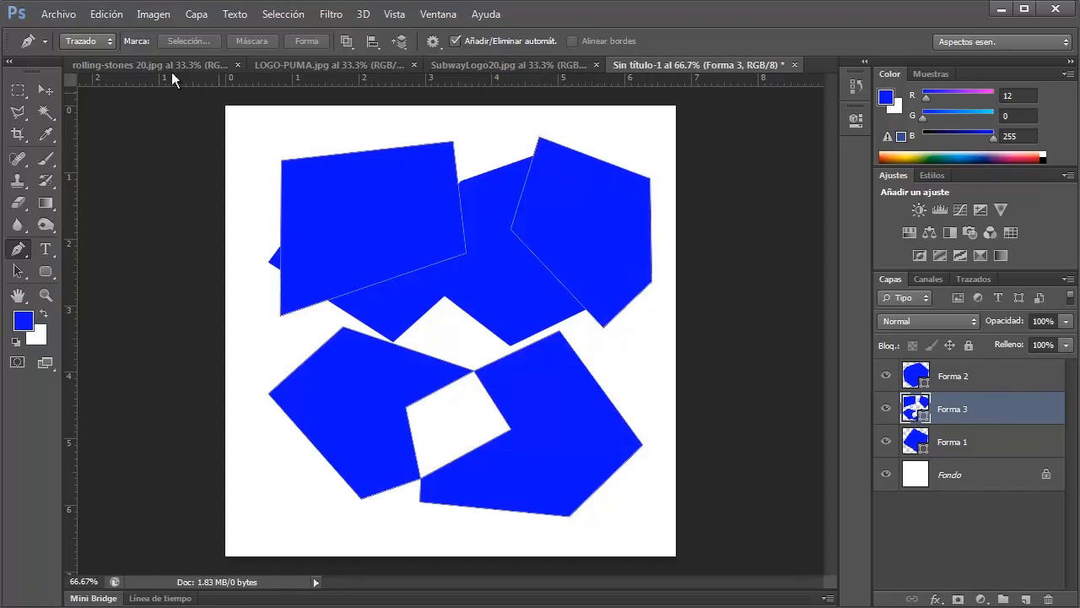
- Switch the Pen tool to Forma mode and draw a four-sided shape about 258 by 213 px at the canvas's upper left
left_click(96, 42)
left_click(85, 59)
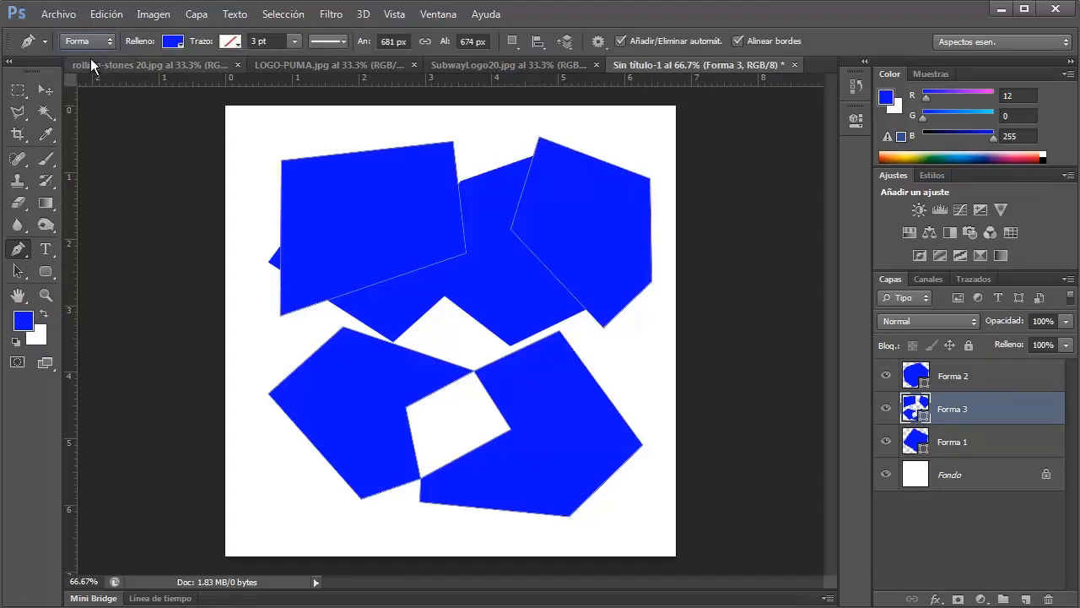
left_click(330, 119)
left_click(244, 170)
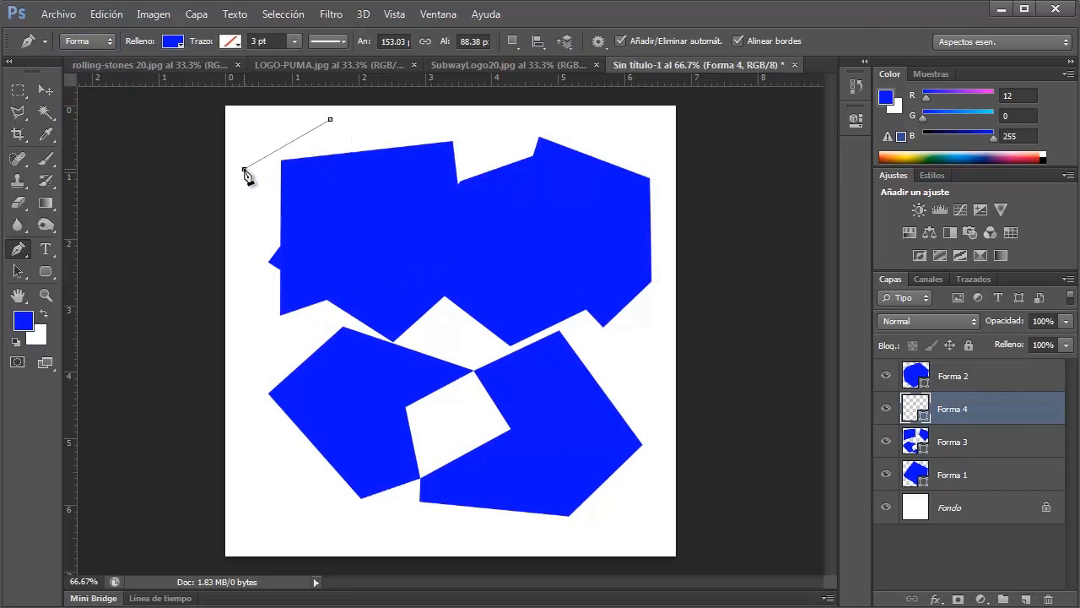
left_click(343, 239)
left_click(389, 136)
left_click(330, 120)
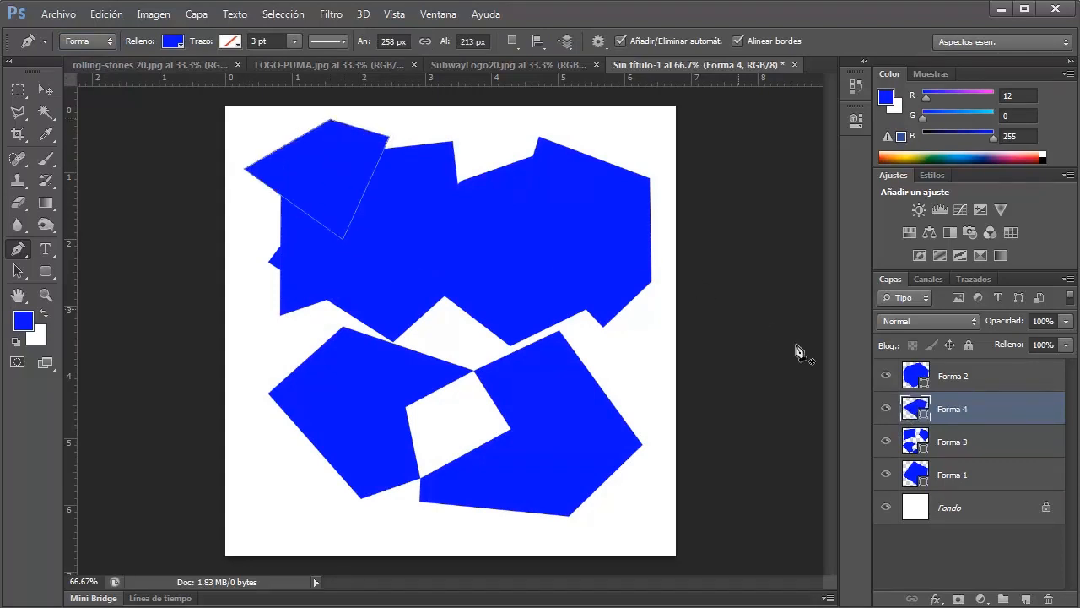
- Hide and show the Forma 1, 2, 3 and 4 layers to check which shapes each contains, ending with all layers shown
left_click(887, 441)
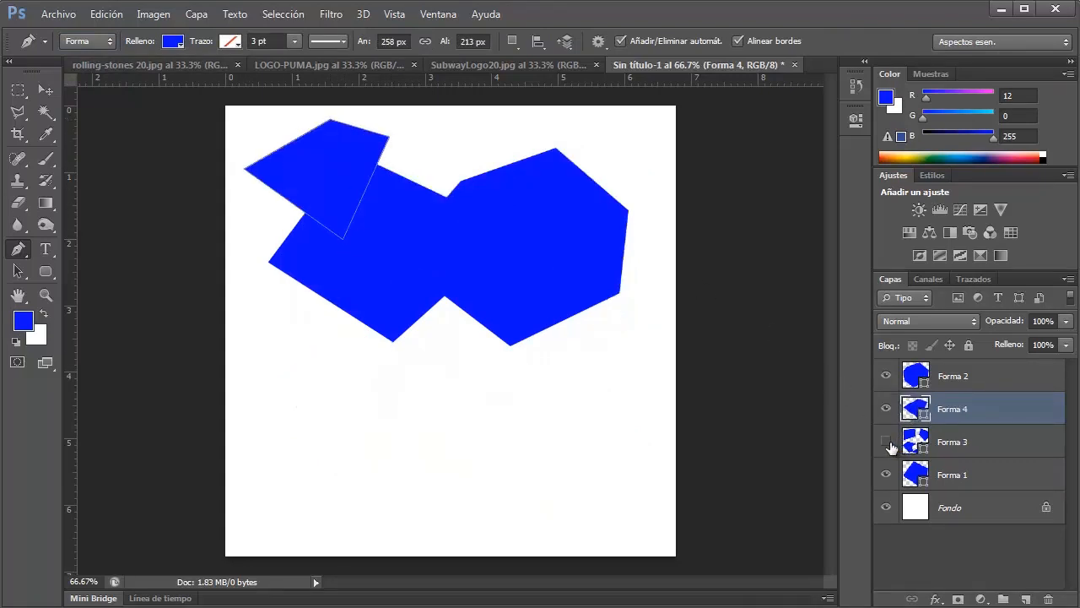
left_click(886, 408)
left_click(886, 376)
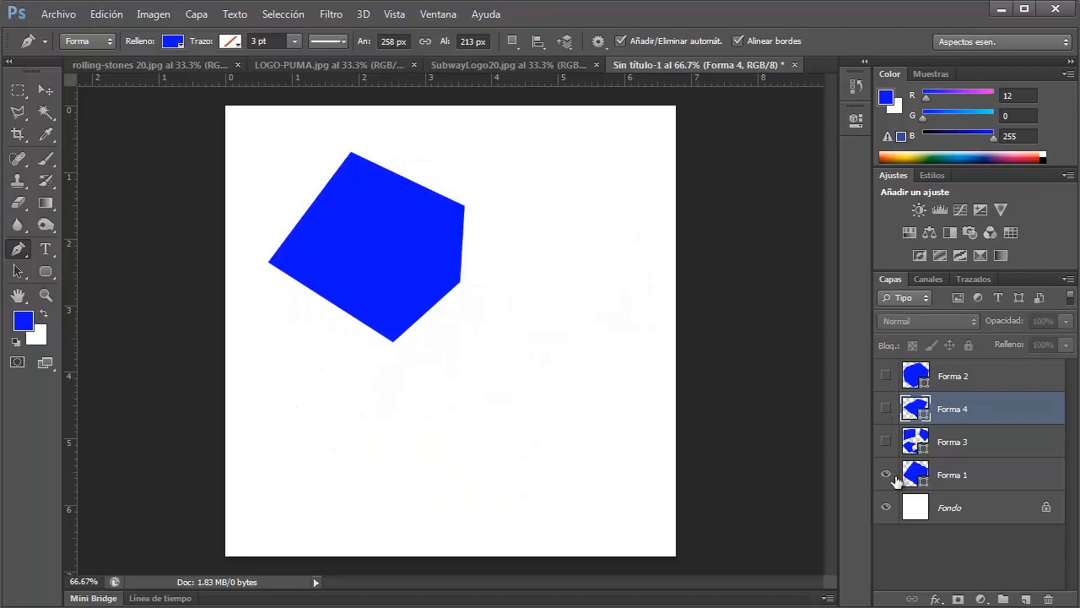
left_click(886, 474)
left_click(886, 441)
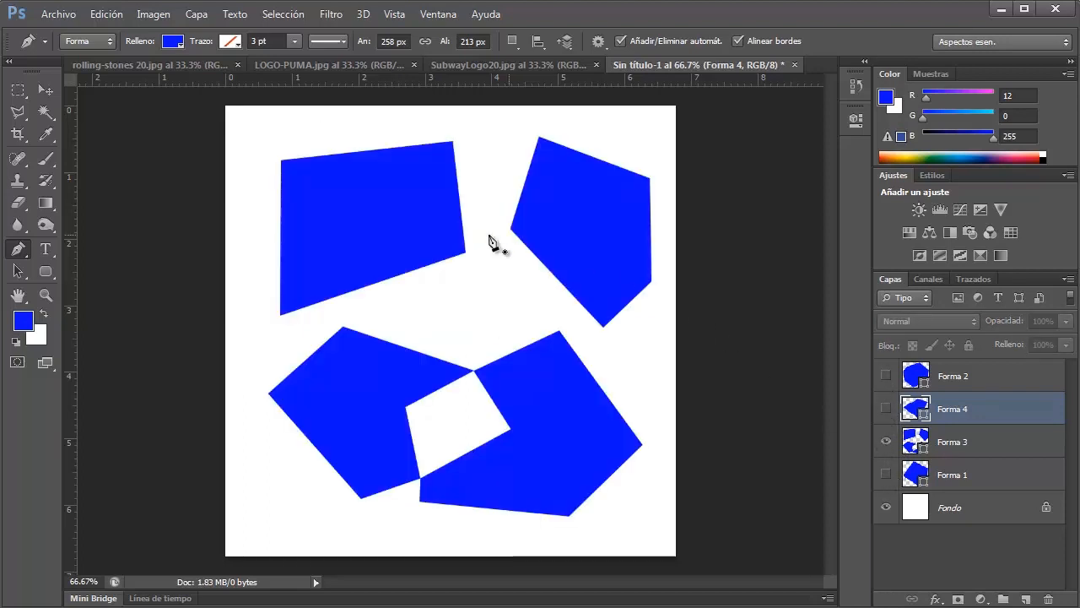
left_click(886, 443)
left_click(886, 408)
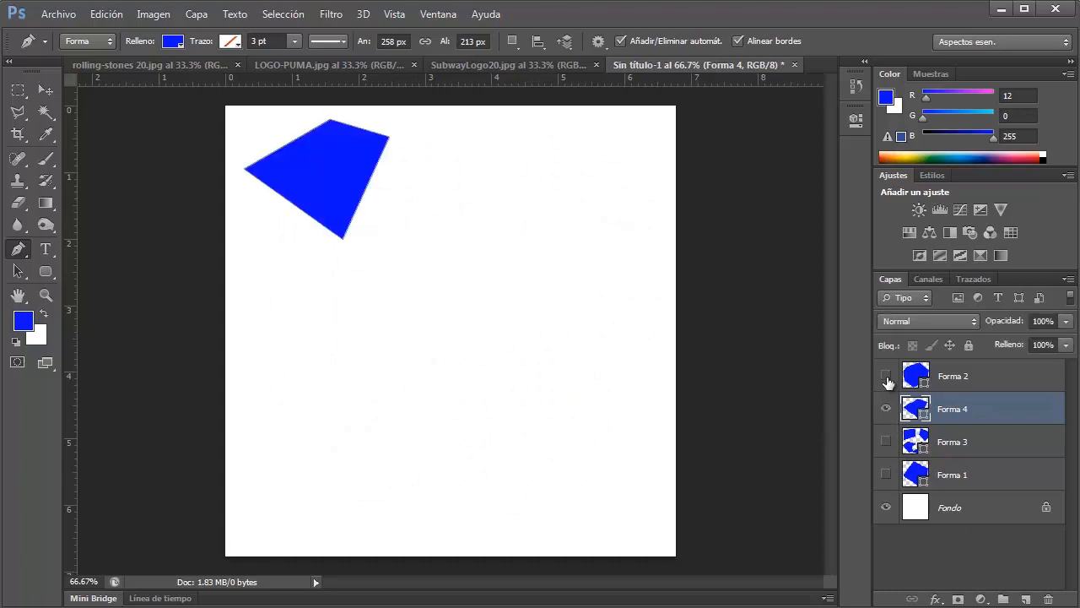
left_click(886, 376)
left_click(886, 441)
left_click(886, 474)
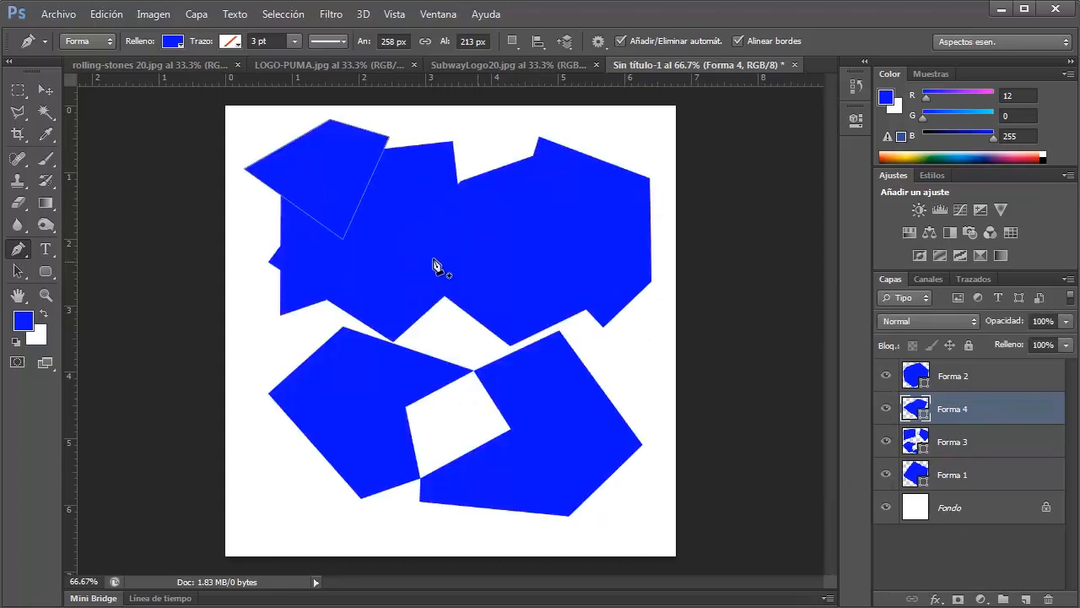
- Change the fill color of the Forma 4 shape to pinkish red
double_click(911, 411)
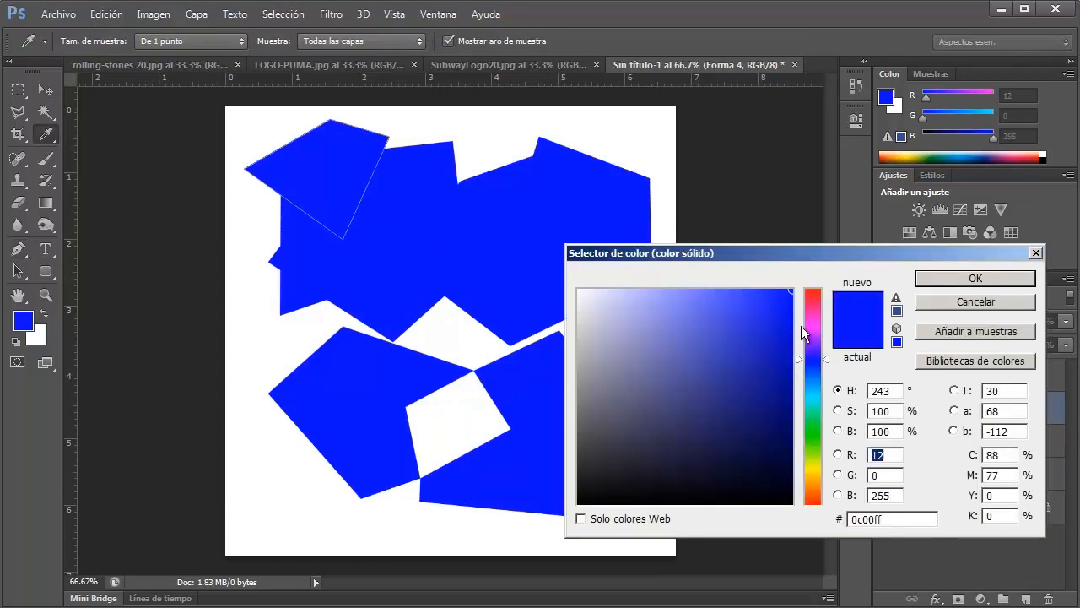
left_click(813, 301)
left_click(943, 281)
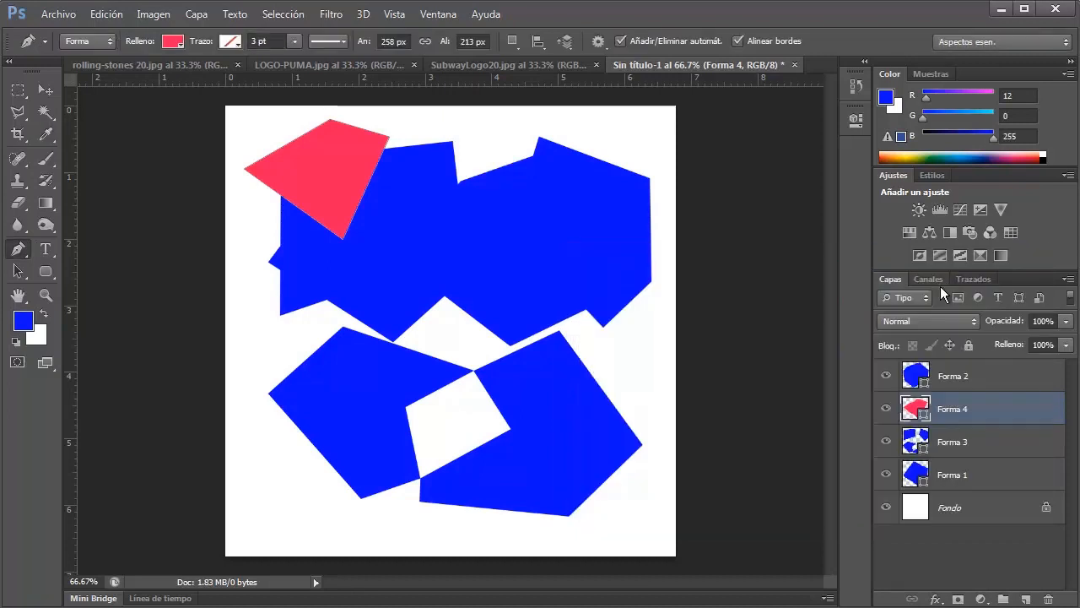
- Change the fill color of the Forma 3 shapes to green (2ee00b)
double_click(913, 439)
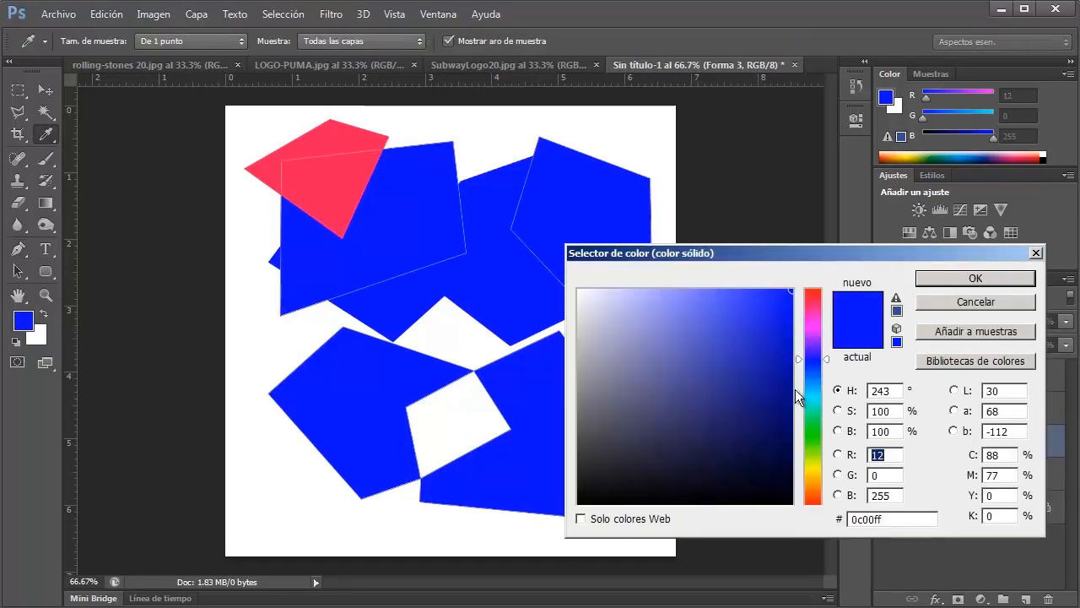
left_click(816, 440)
left_click(782, 316)
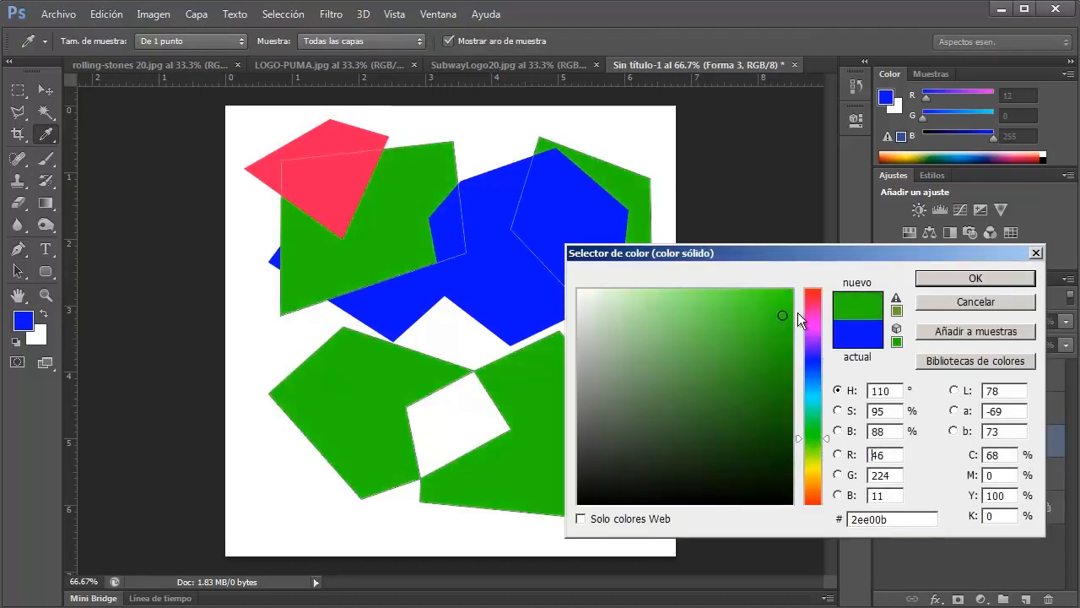
left_click(952, 285)
- Change the fill color of the Forma 1 shape to golden yellow
double_click(912, 470)
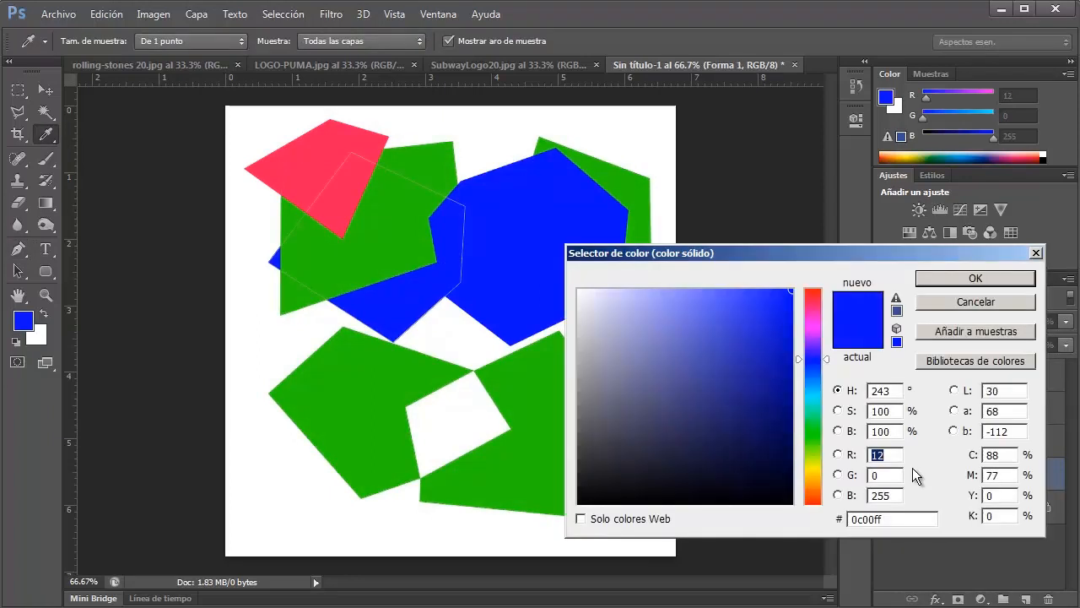
left_click(814, 470)
left_click(779, 326)
left_click(786, 313)
left_click(953, 279)
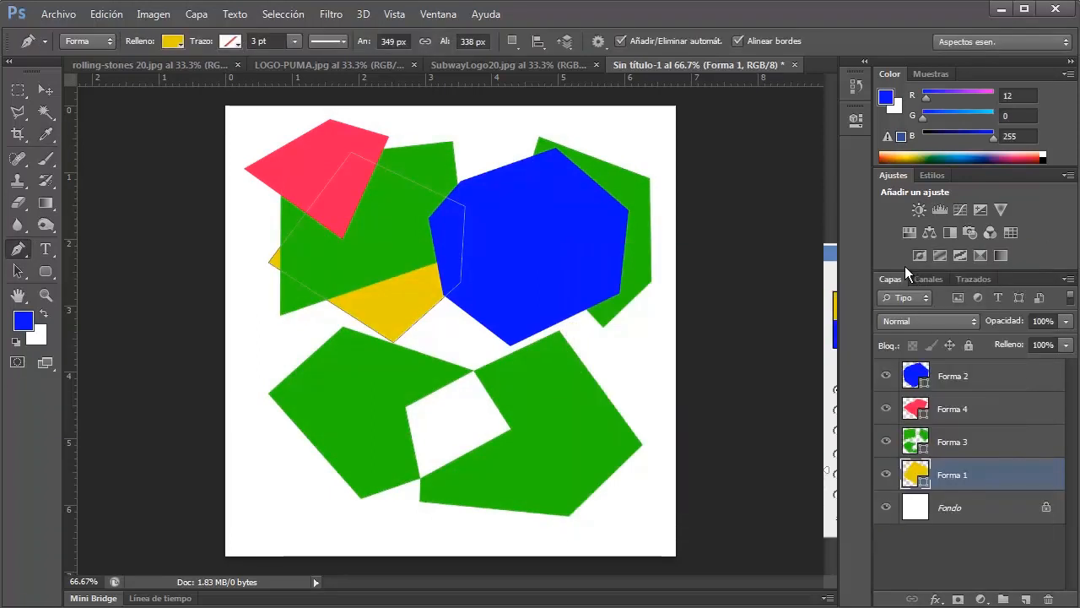
- Select the Move tool and examine the SubwayLogo20, LOGO-PUMA and rolling-stones 20 images, comparing them with the untitled shapes drawing
left_click(50, 89)
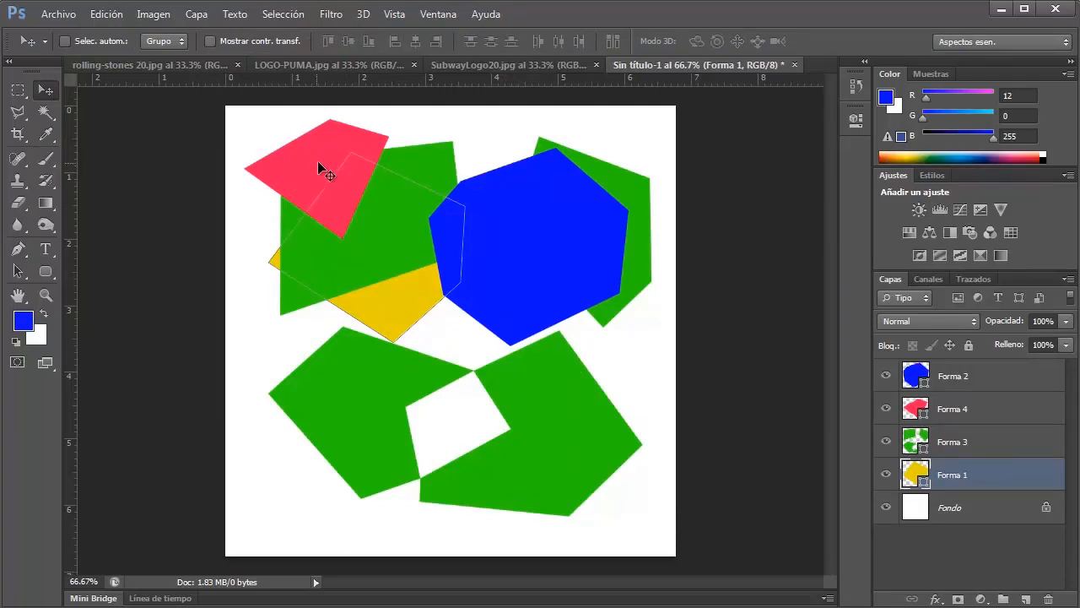
left_click(466, 65)
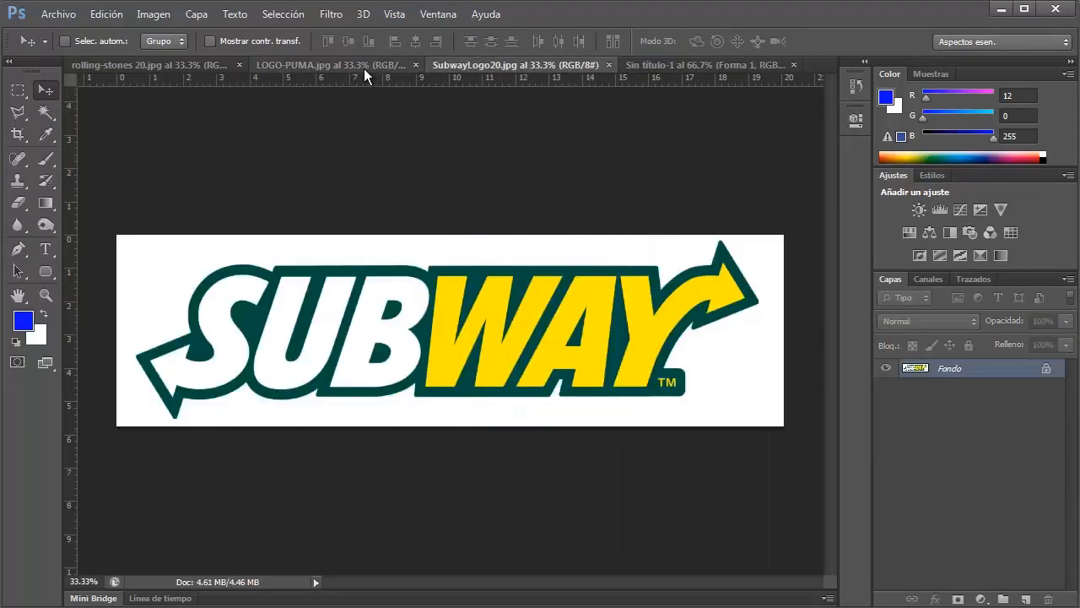
left_click(333, 66)
left_click(180, 68)
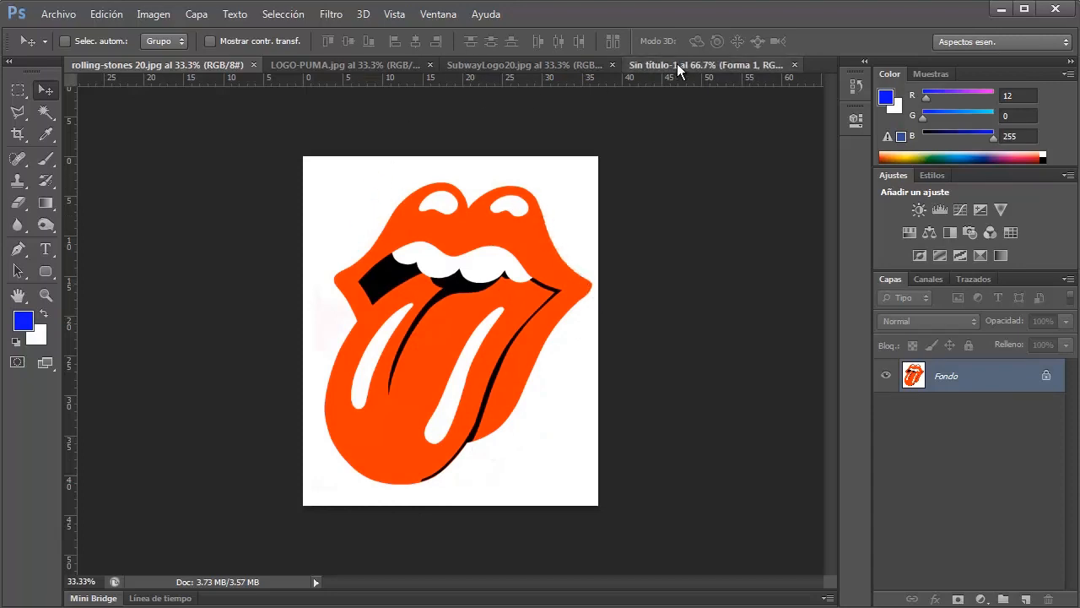
left_click(718, 65)
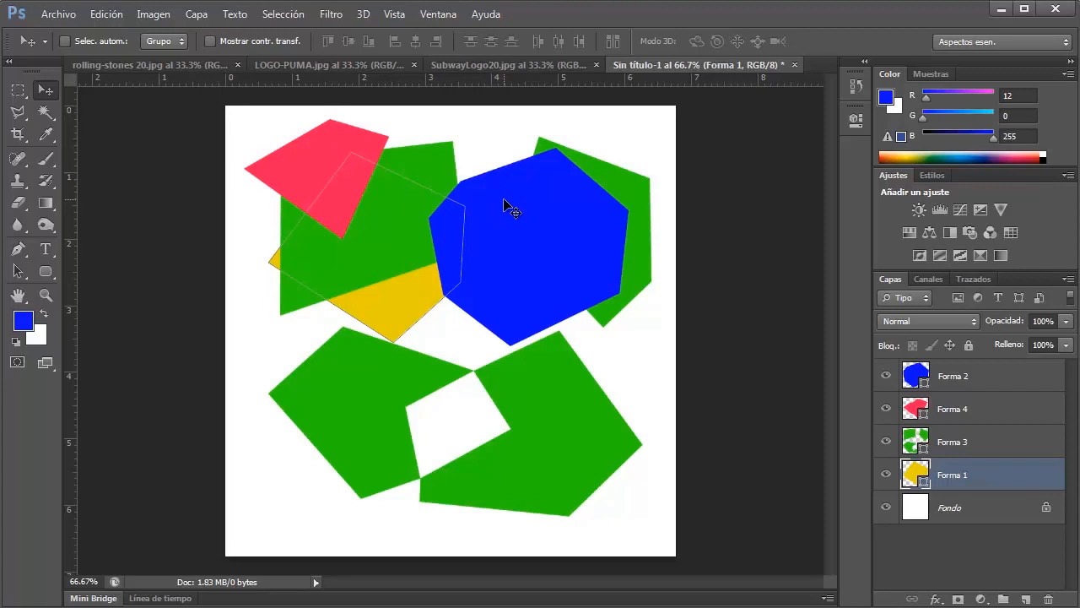
left_click(213, 67)
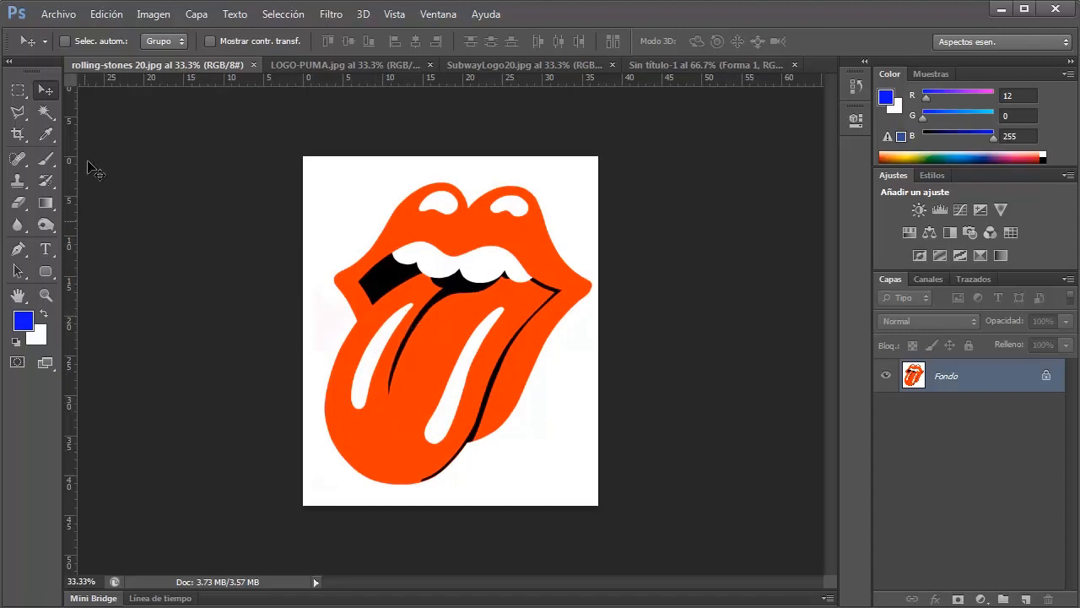
- Activate the Pen tool in rolling-stones 20, view its drawing modes, and check the untitled shapes drawing before returning to the logo
left_click(18, 249)
left_click(77, 41)
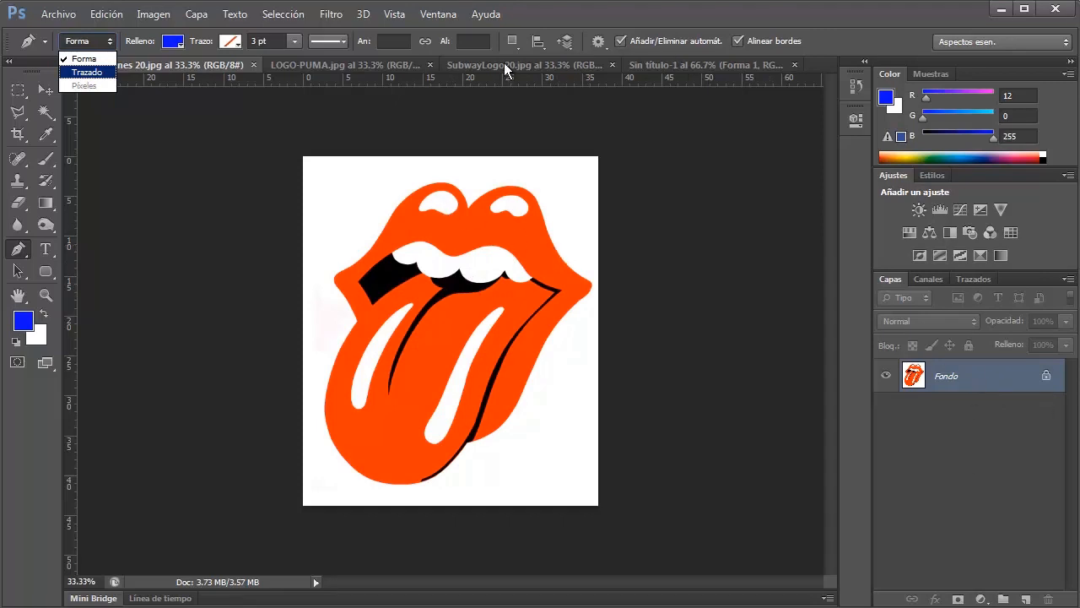
left_click(634, 71)
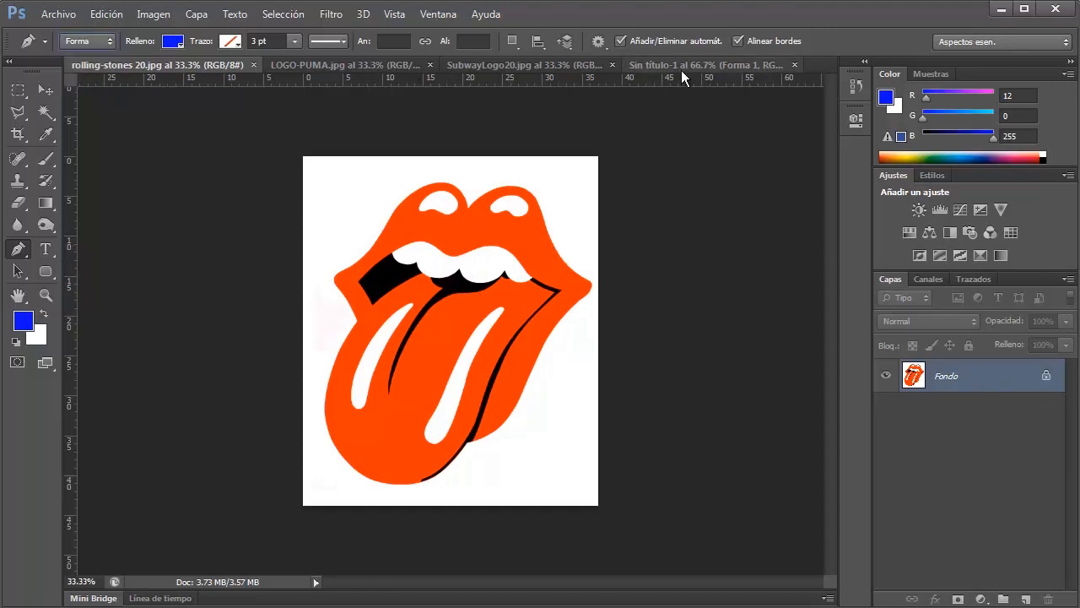
left_click(682, 70)
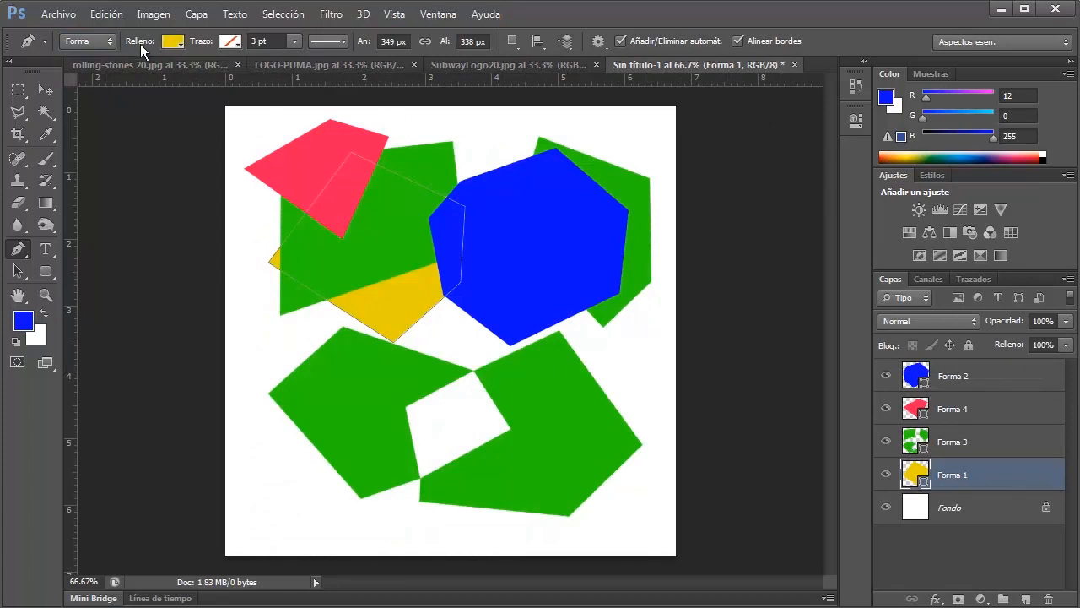
left_click(159, 66)
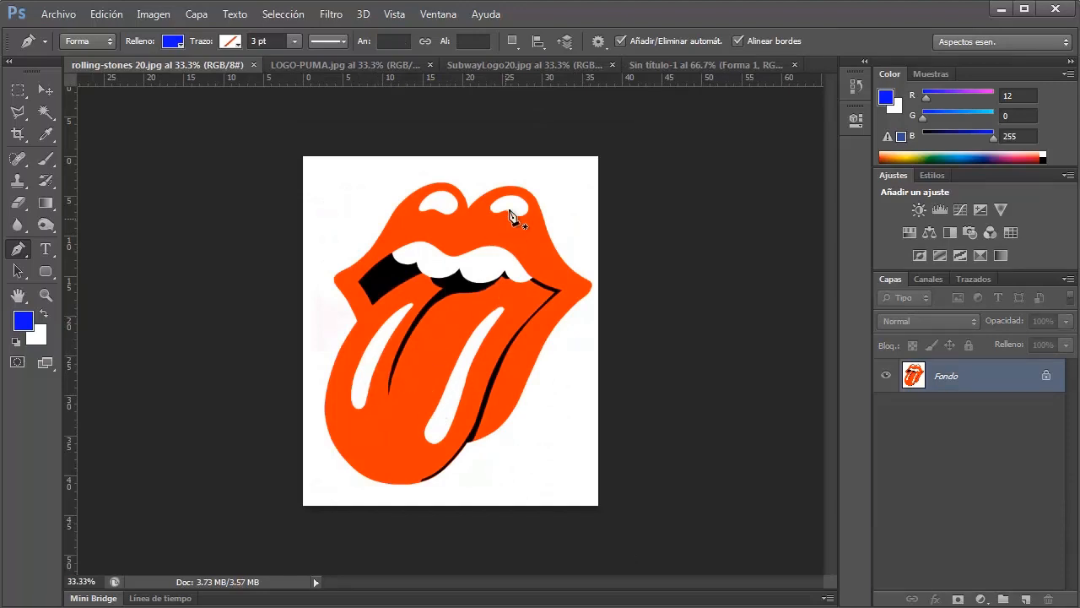
- Compare the LOGO-PUMA, rolling-stones 20 and SubwayLogo20 images, and check the Pen tool's drawing modes in rolling-stones 20, keeping Forma
left_click(379, 67)
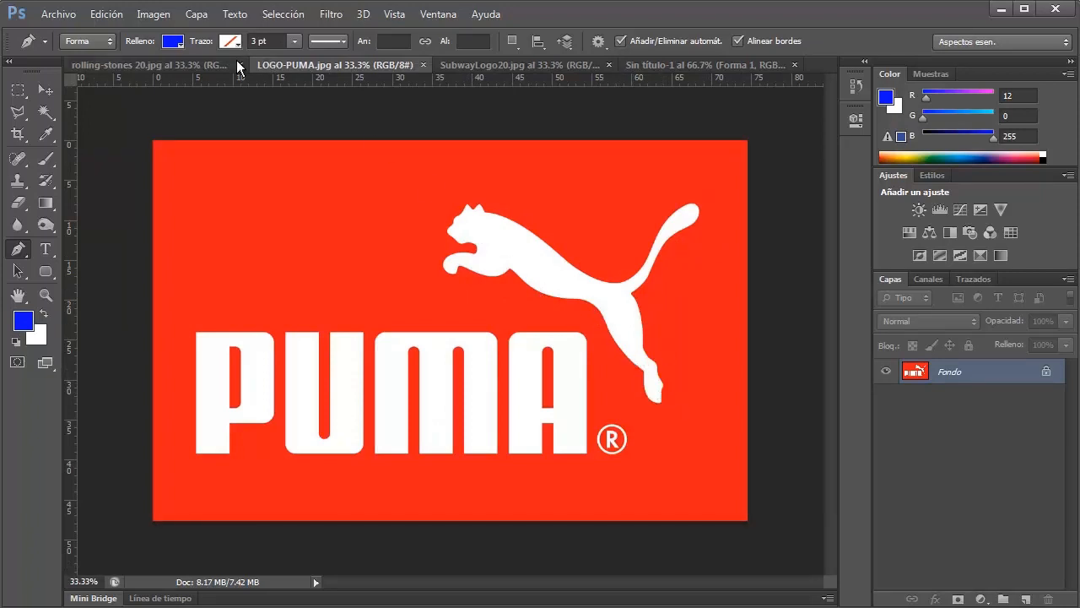
left_click(211, 66)
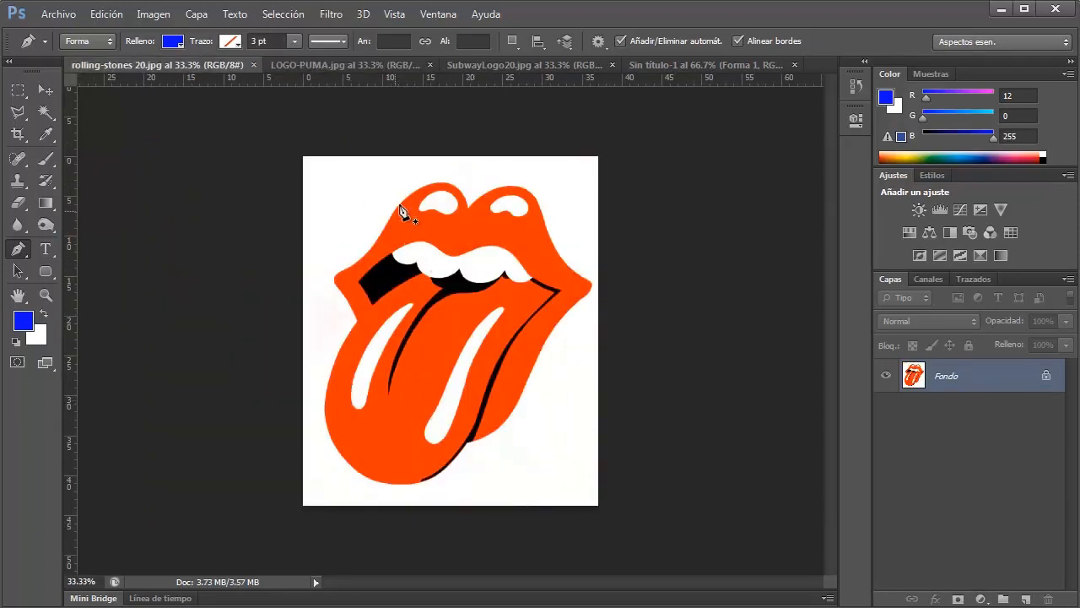
left_click(512, 64)
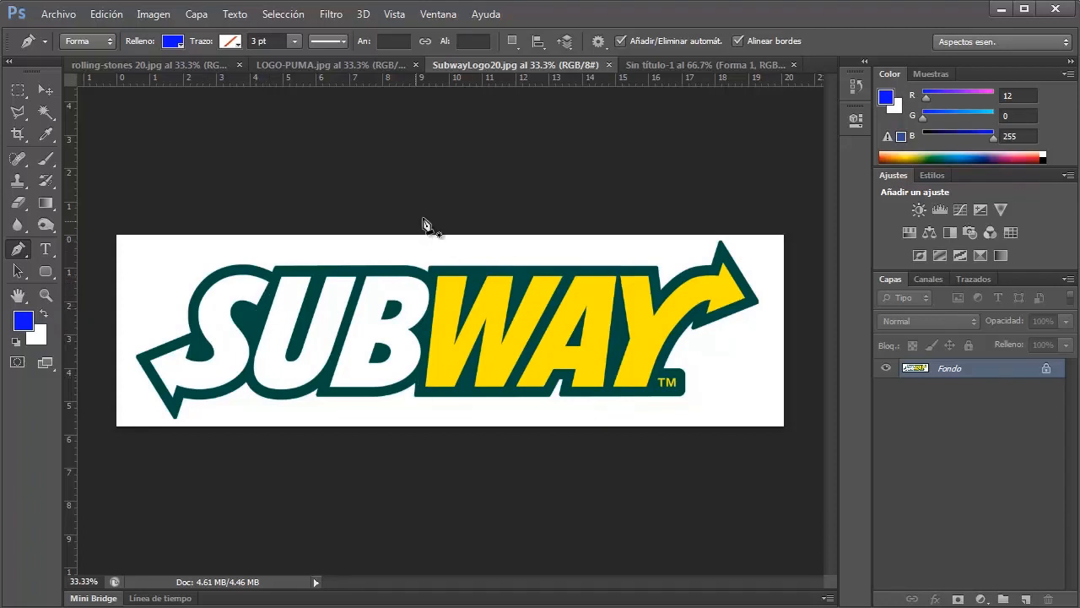
left_click(196, 67)
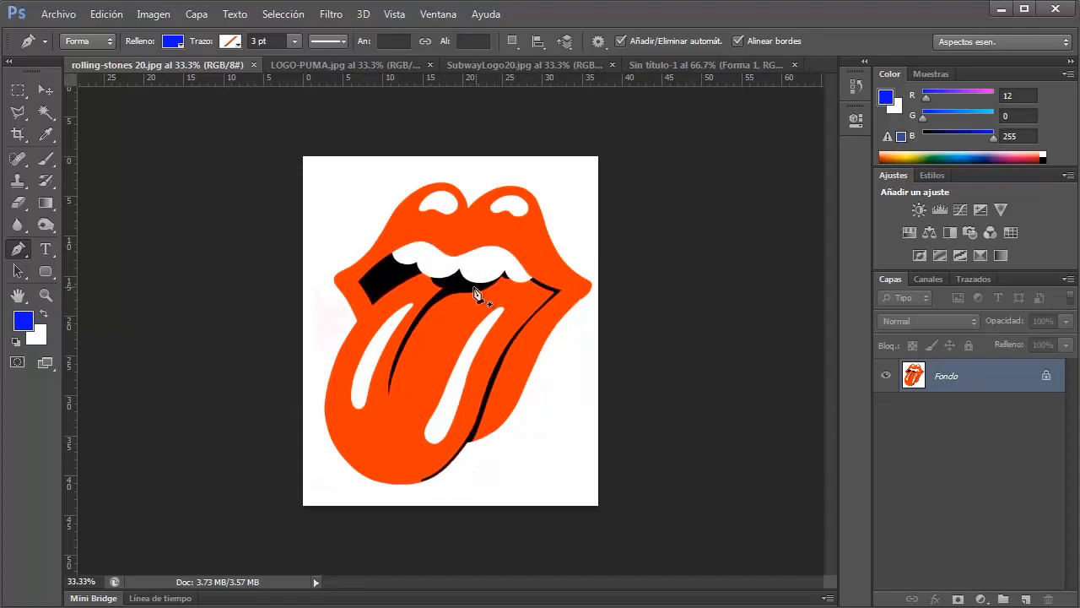
left_click(79, 43)
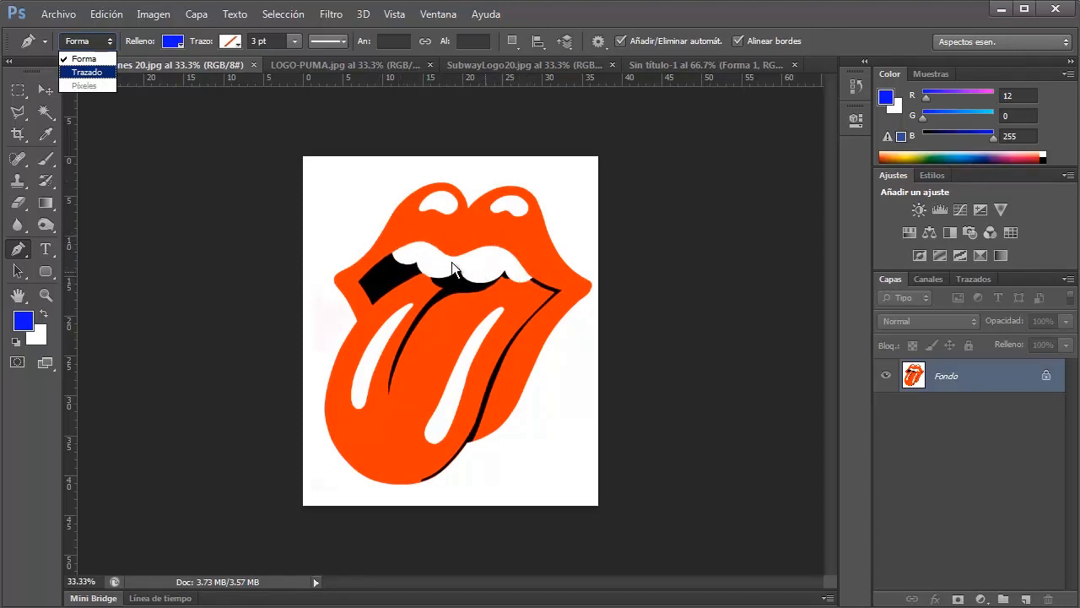
left_click(83, 59)
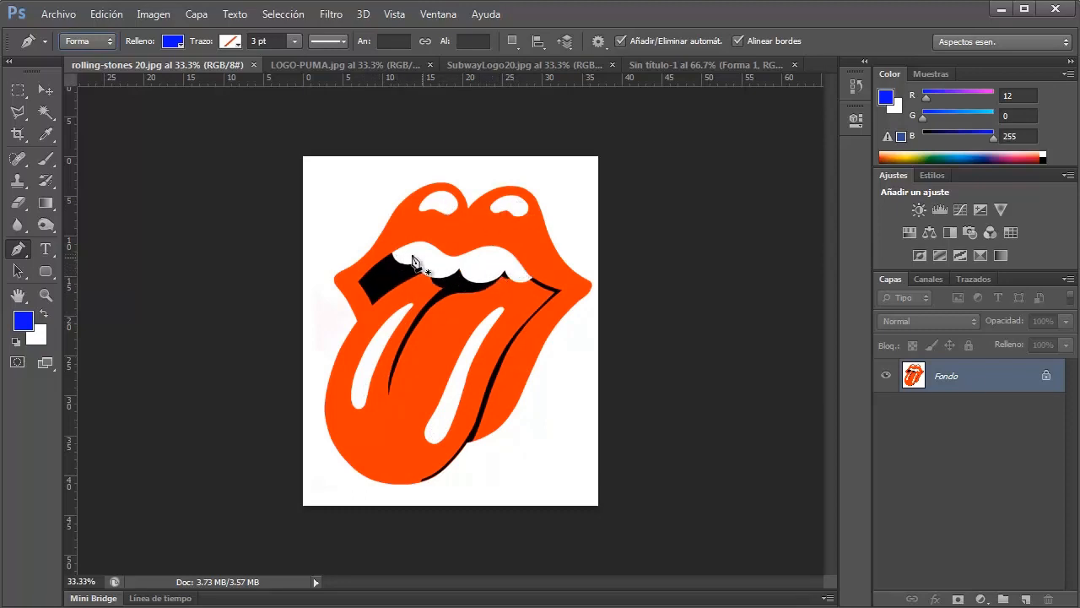
- Examine the outlines of the Puma and Subway logos again, comparing them with the rolling-stones 20 logo
left_click(355, 66)
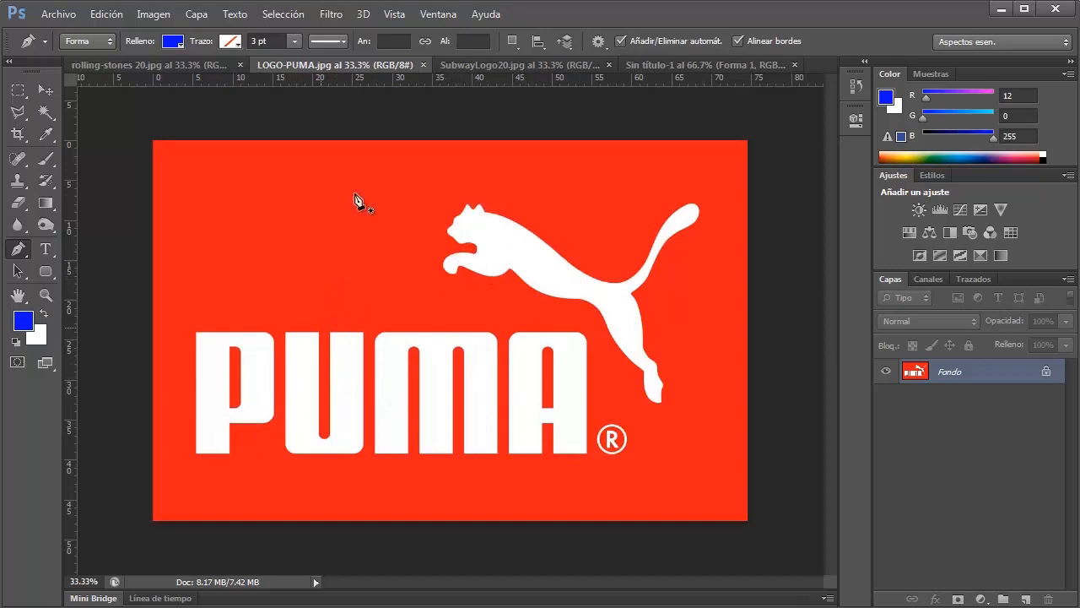
left_click(465, 61)
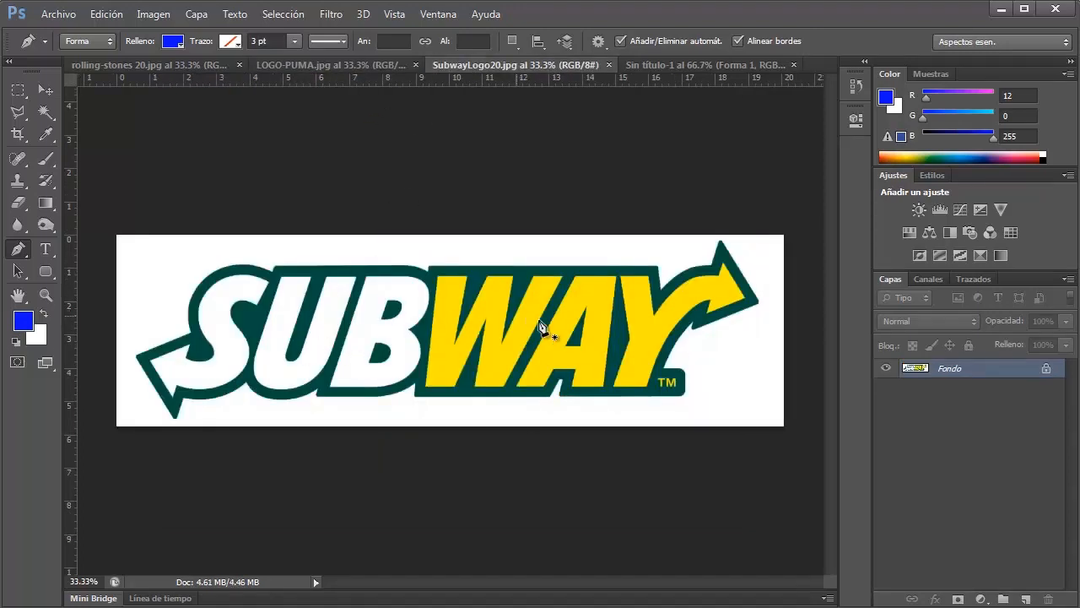
left_click(384, 71)
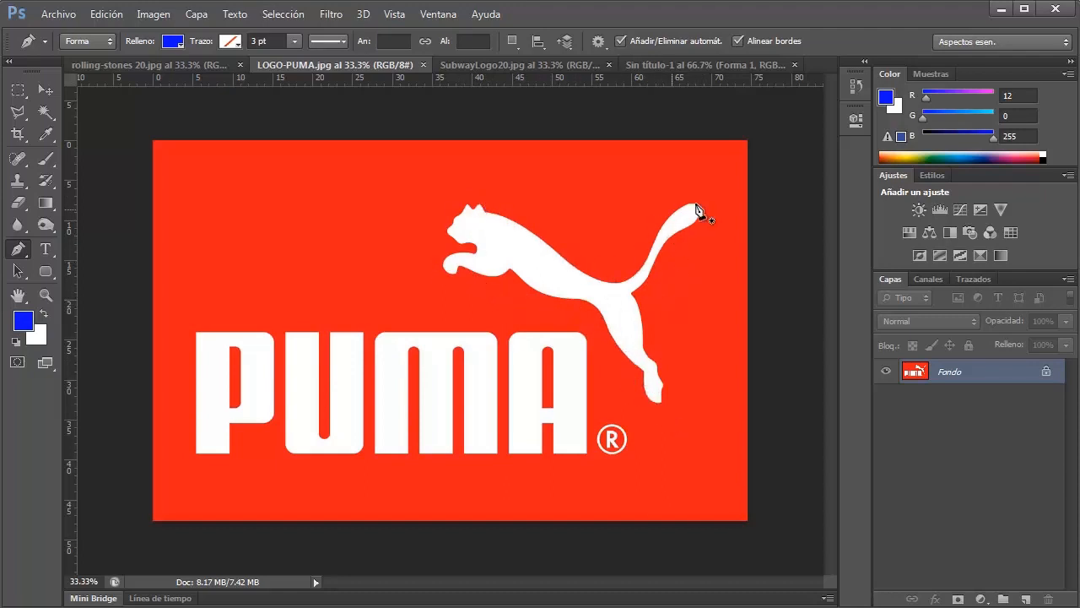
left_click(479, 66)
left_click(361, 64)
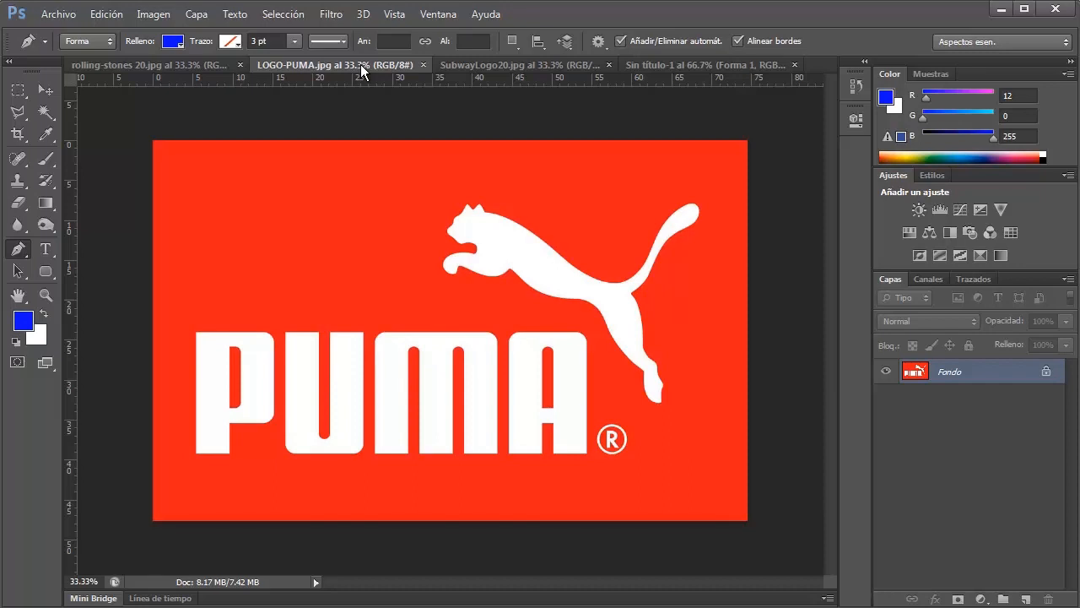
left_click(195, 70)
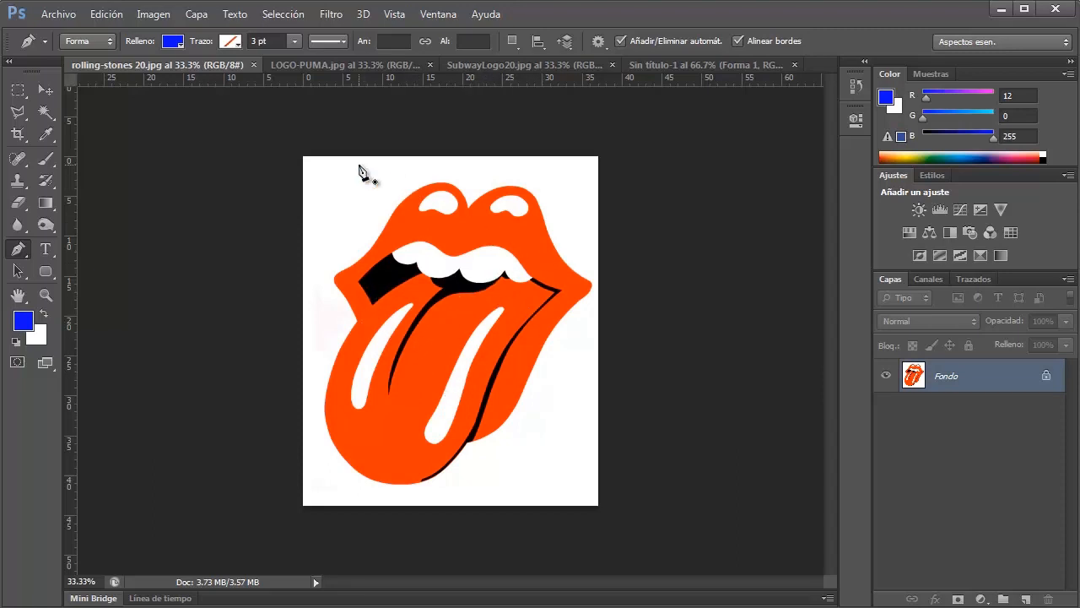
left_click(332, 66)
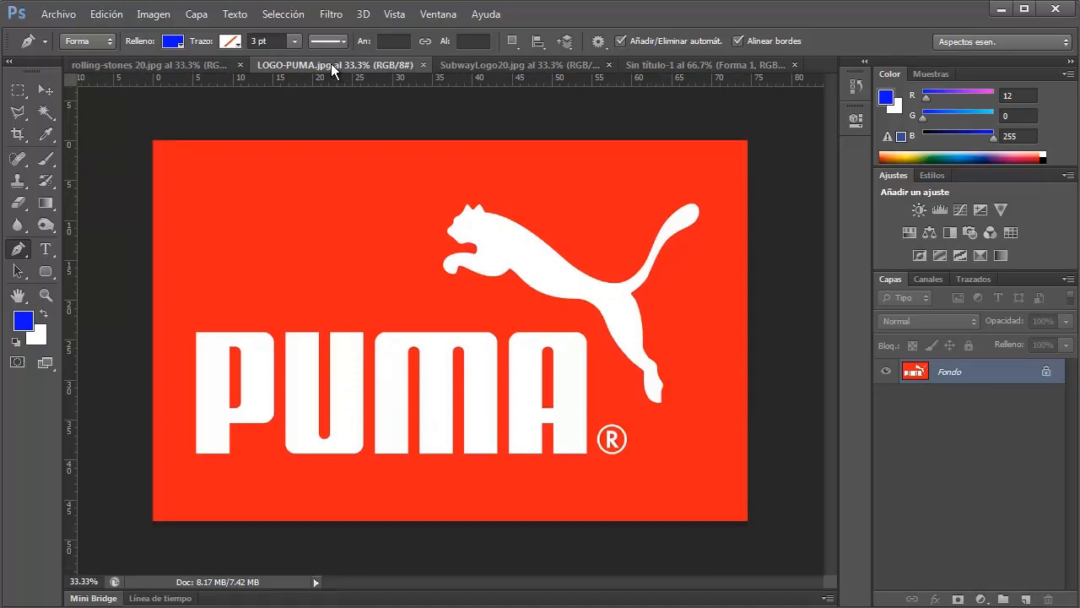
- Return to the untitled shapes drawing, view the Pen tool variants, and activate the Path Selection tool (Selección de trazado)
left_click(637, 65)
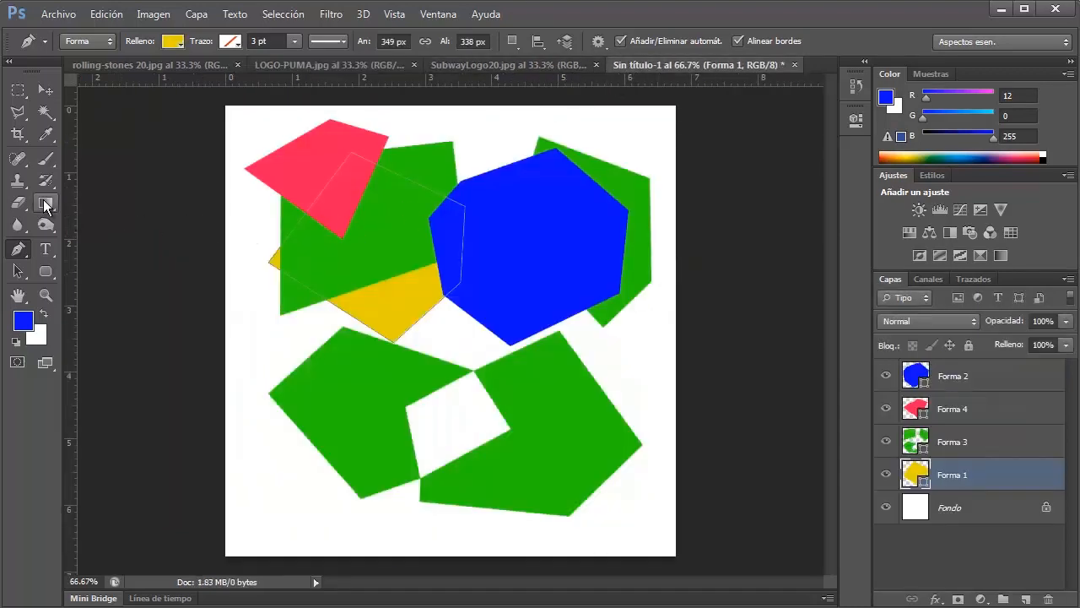
left_click(23, 253)
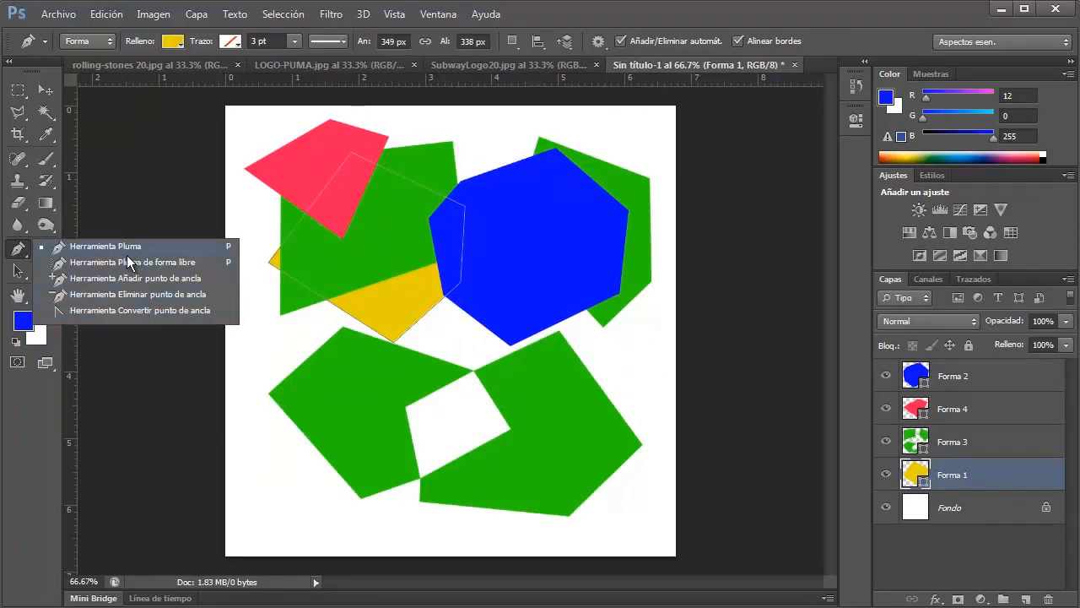
left_click(21, 258)
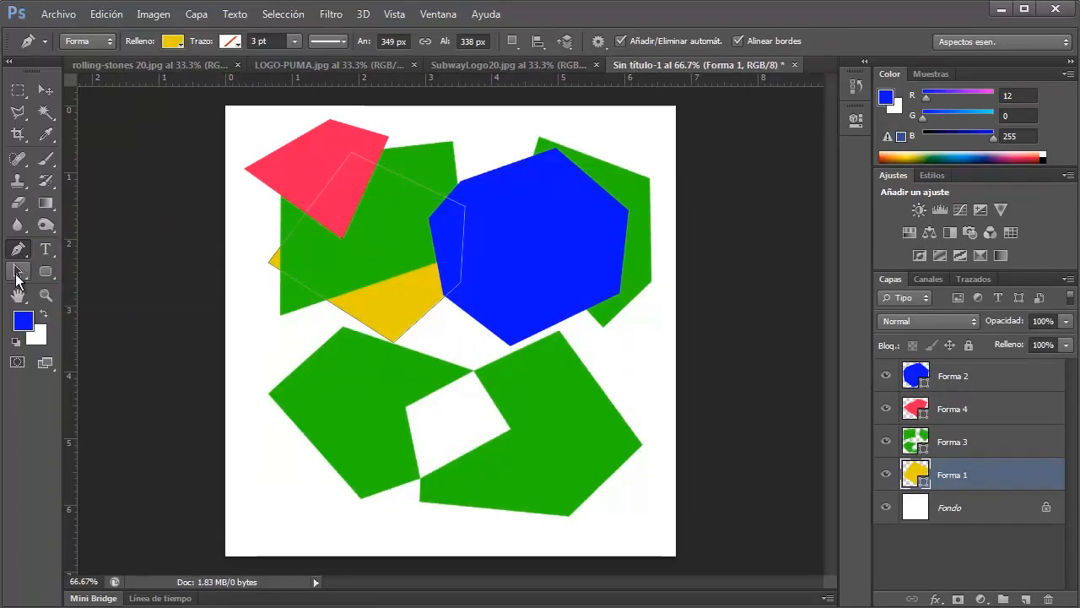
left_click(15, 273)
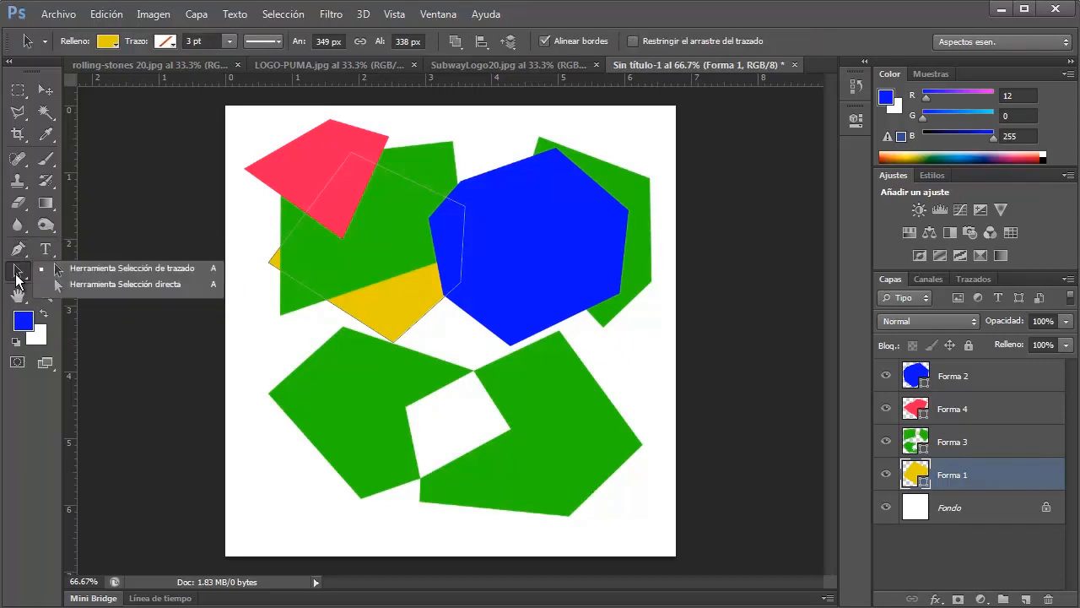
left_click(172, 272)
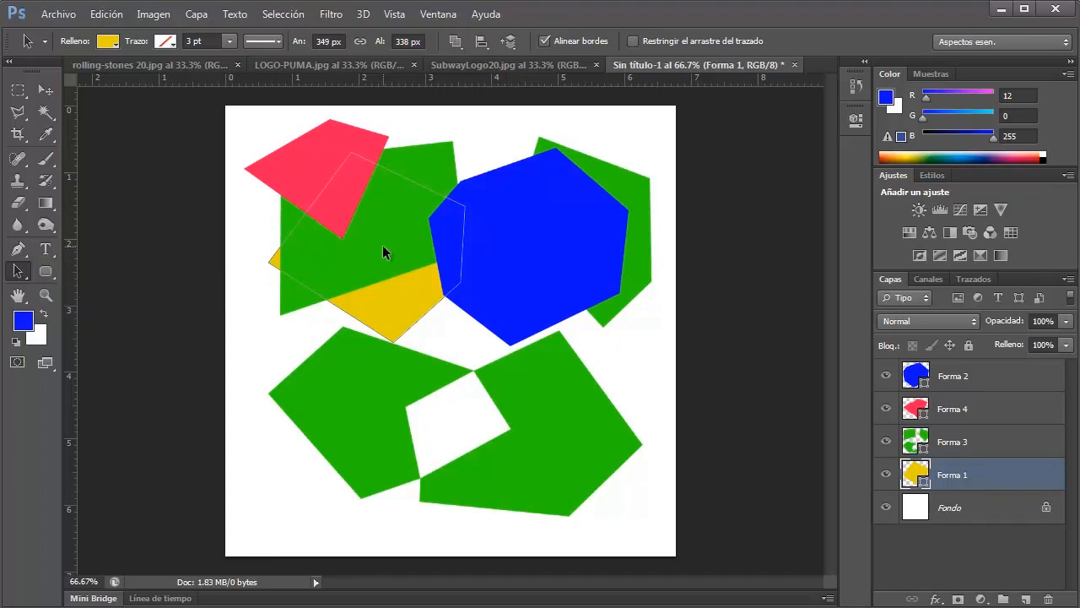
- Examine the path operations available for the Forma 1 layer and, after selecting it, for the Forma 3 layer
left_click(460, 43)
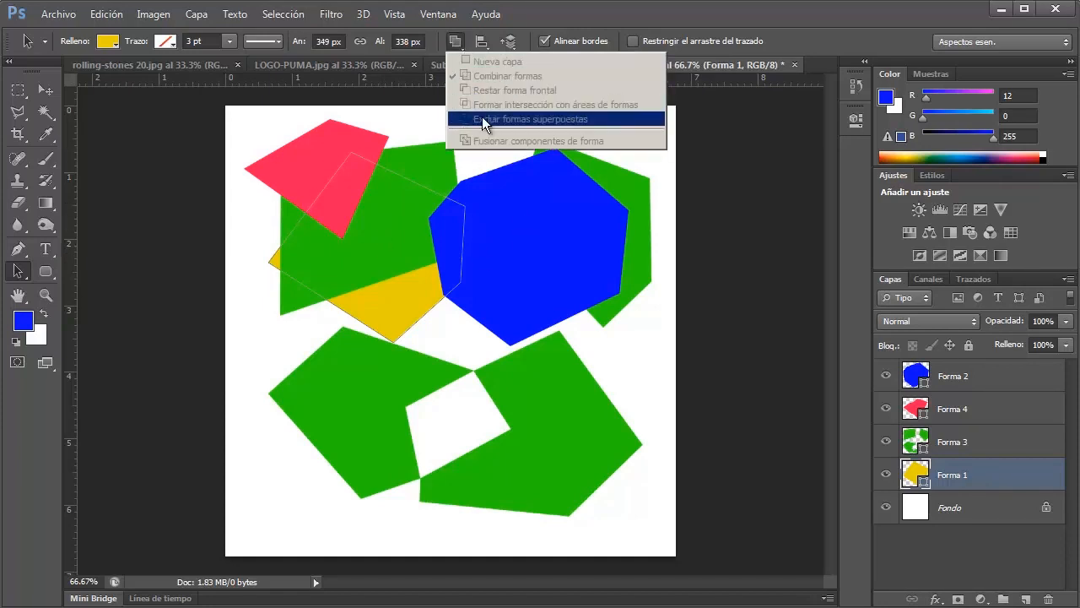
left_click(962, 449)
left_click(908, 439)
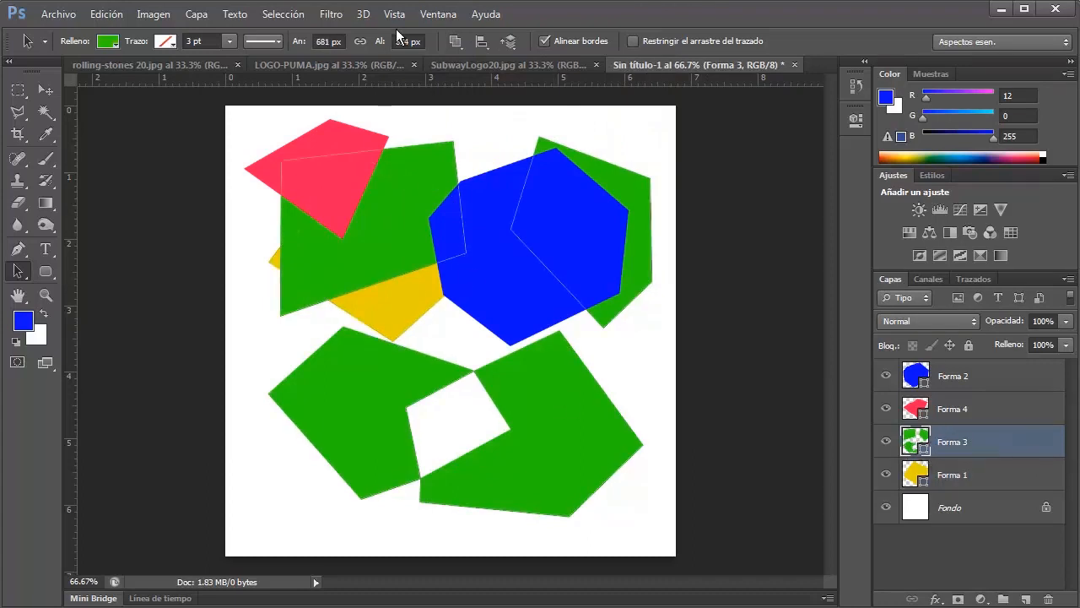
left_click(456, 44)
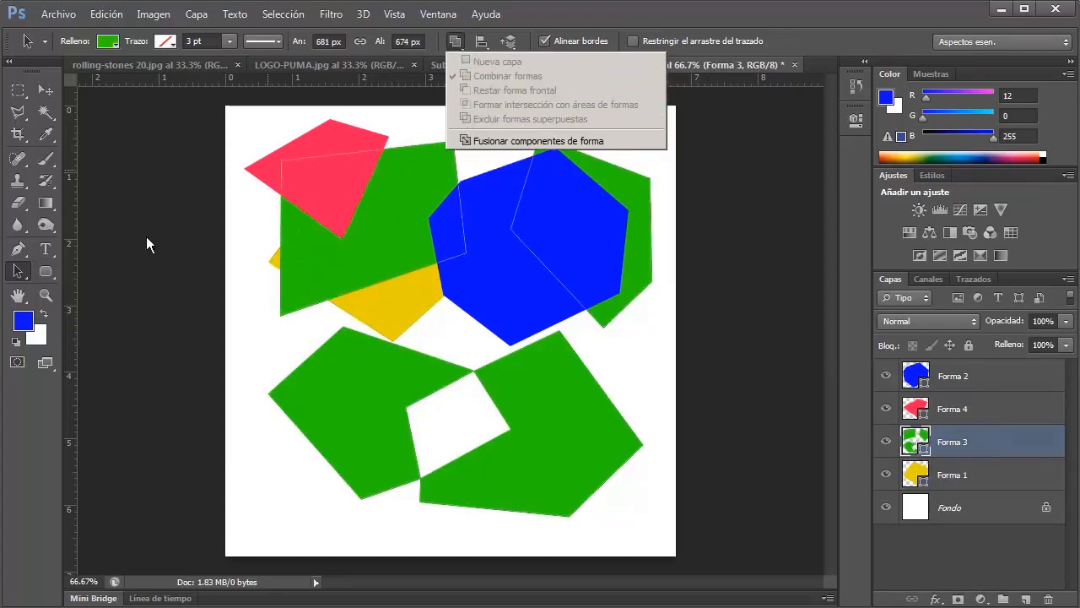
left_click(24, 274)
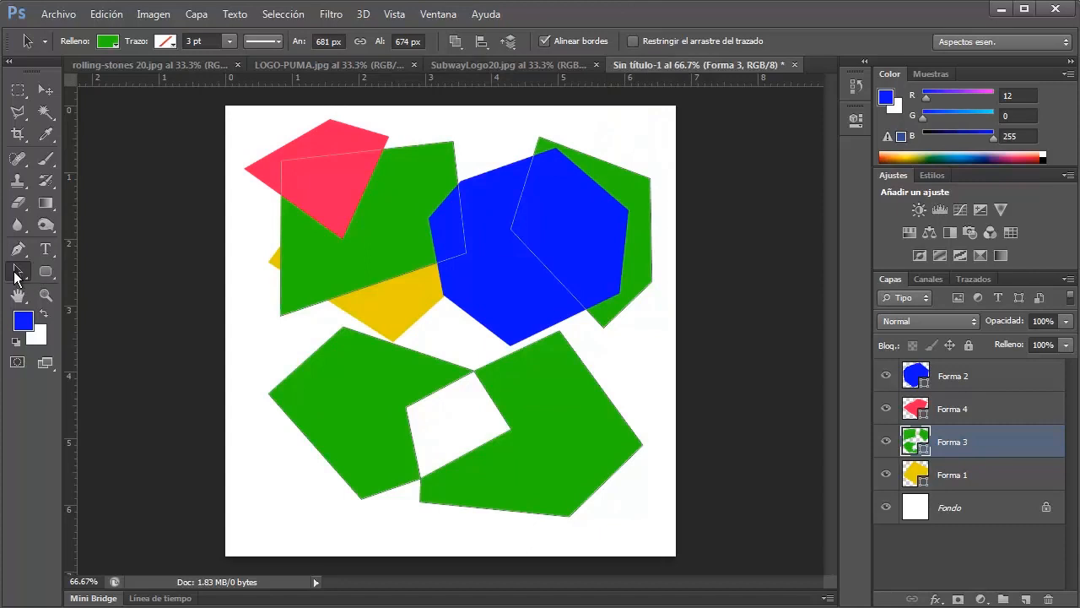
left_click(25, 274)
left_click(107, 286)
left_click(455, 42)
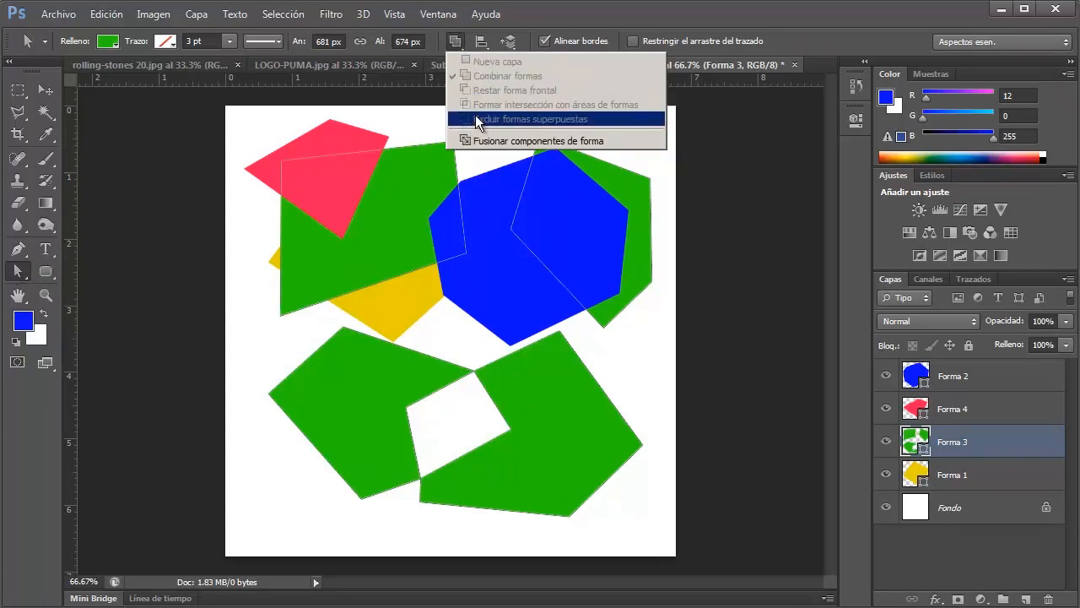
left_click(977, 415)
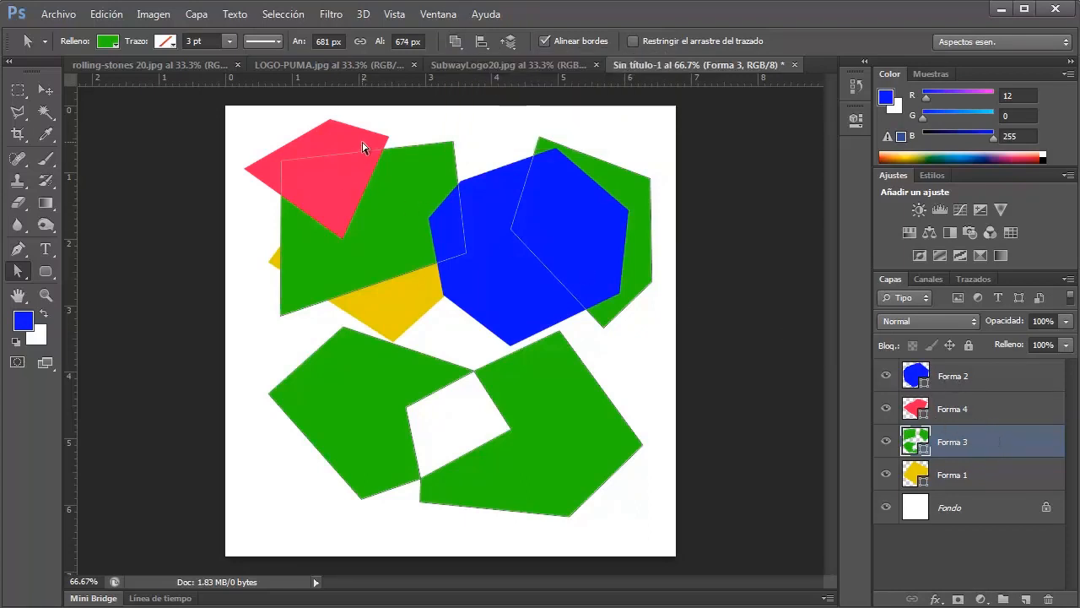